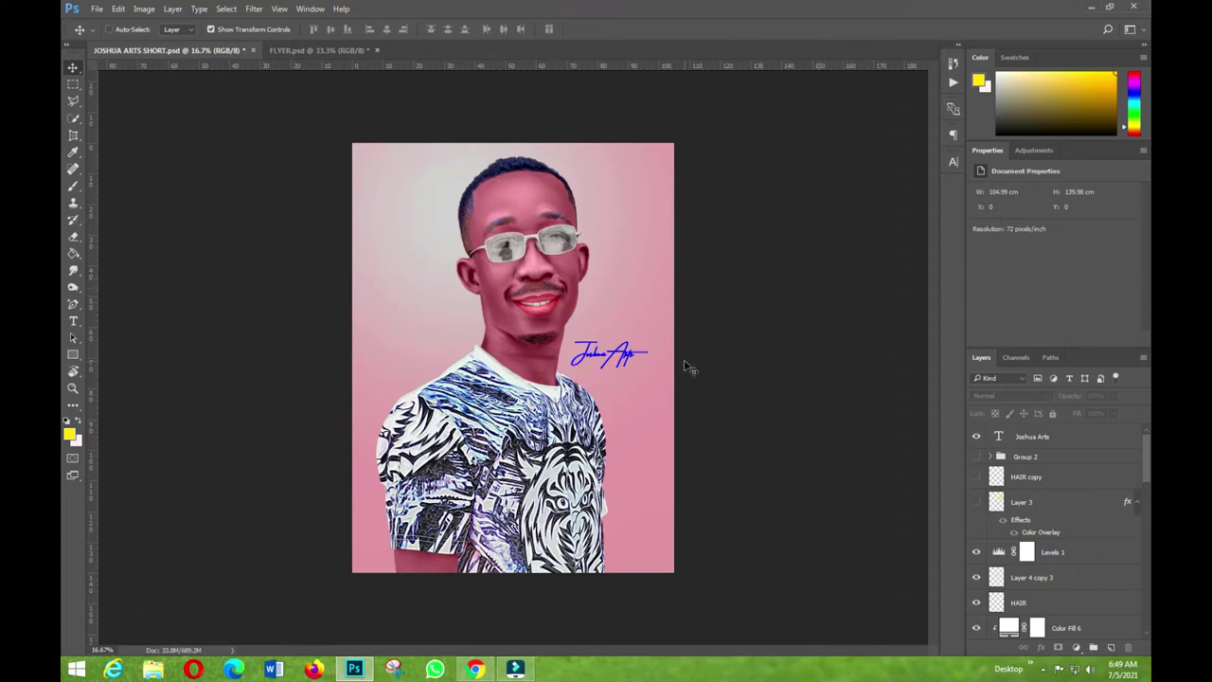
{"action": "key", "text": "ctrl+plus"}
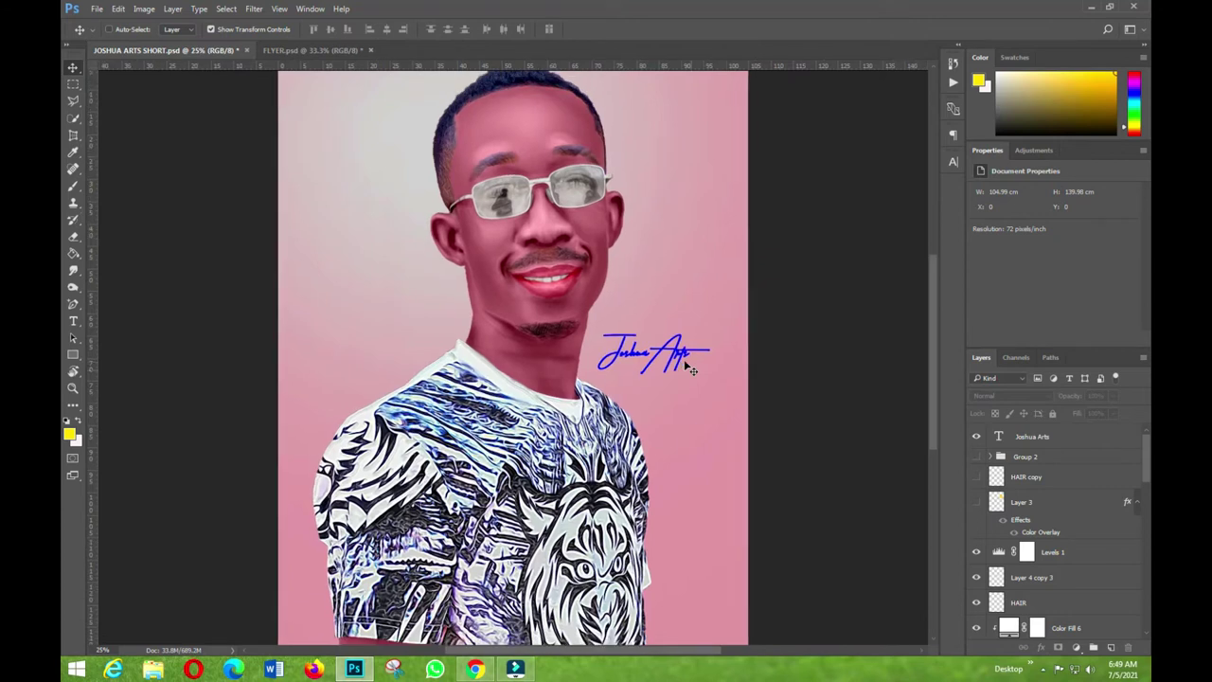
{"action": "key", "text": "ctrl+minus"}
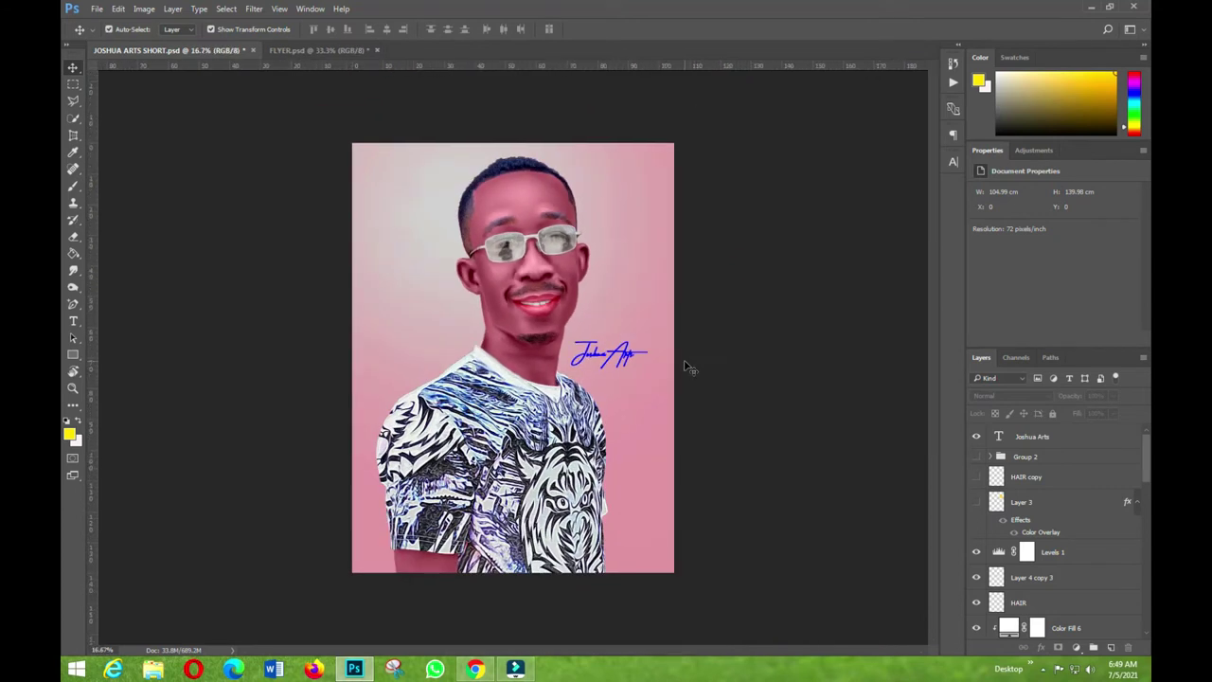
- Open the CAR RENTALS folder on the desktop and preview the mercedes_PNG80135 picture, closing the viewer when done
{"action": "left_click", "coordinate": [1094, 6]}
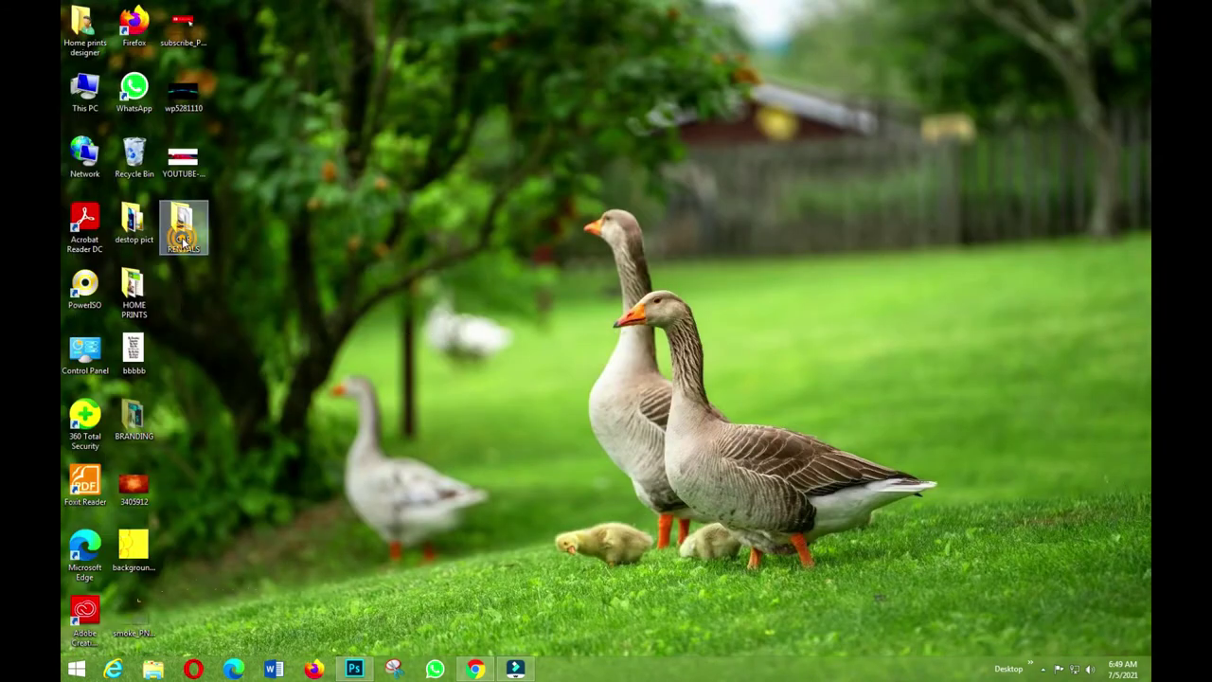
{"action": "double_click", "coordinate": [183, 241]}
{"action": "left_click", "coordinate": [759, 77]}
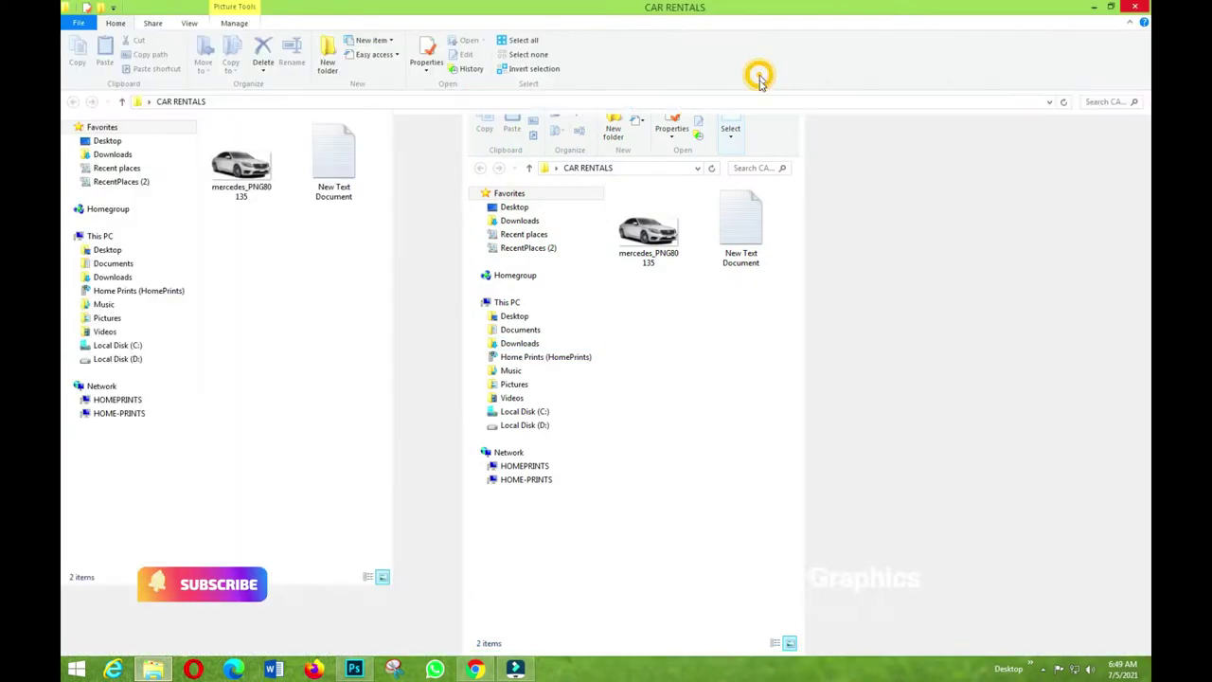
{"action": "double_click", "coordinate": [251, 192]}
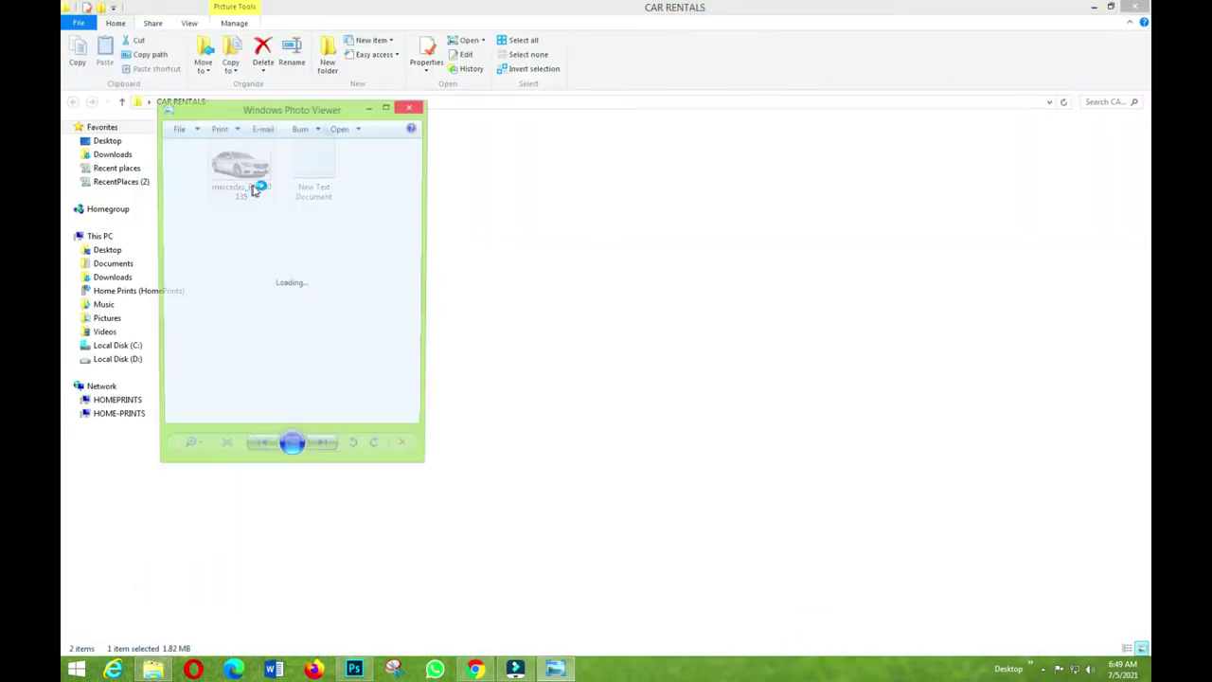
{"action": "left_click", "coordinate": [411, 108]}
- Read the flyer's company name, slogan, contact and location text in New Text Document, and close it
{"action": "double_click", "coordinate": [320, 185]}
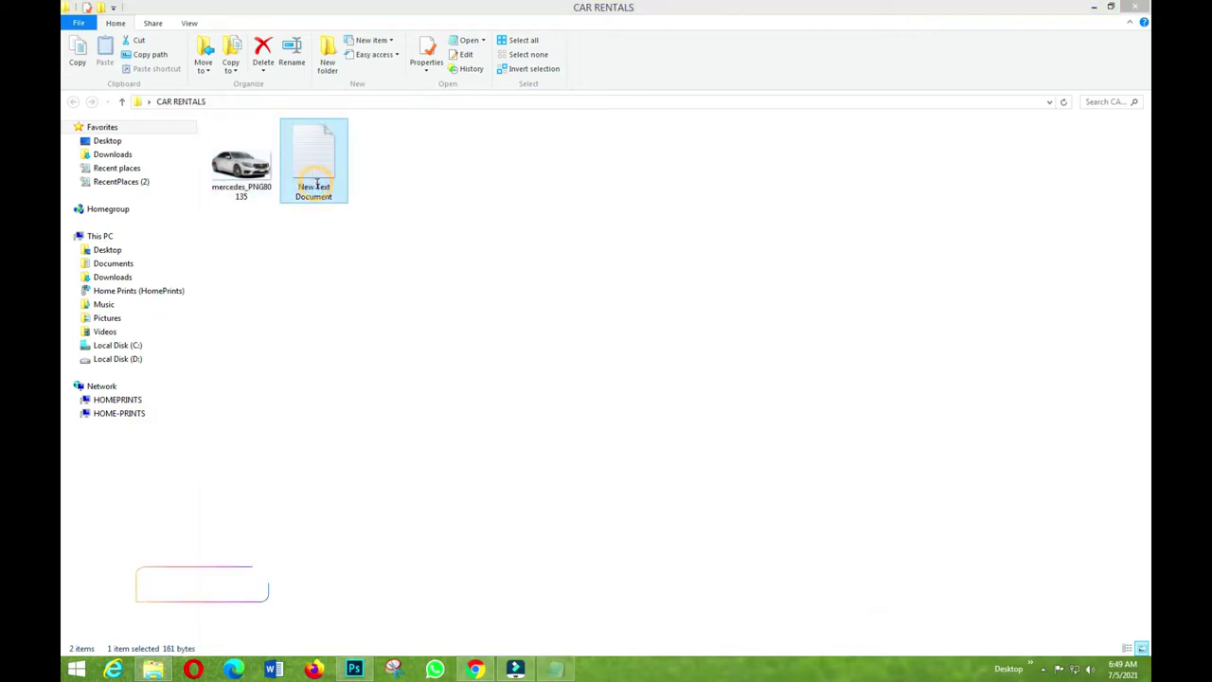
{"action": "left_click_drag", "start_coordinate": [492, 162], "coordinate": [303, 162]}
{"action": "left_click_drag", "start_coordinate": [428, 193], "coordinate": [304, 194]}
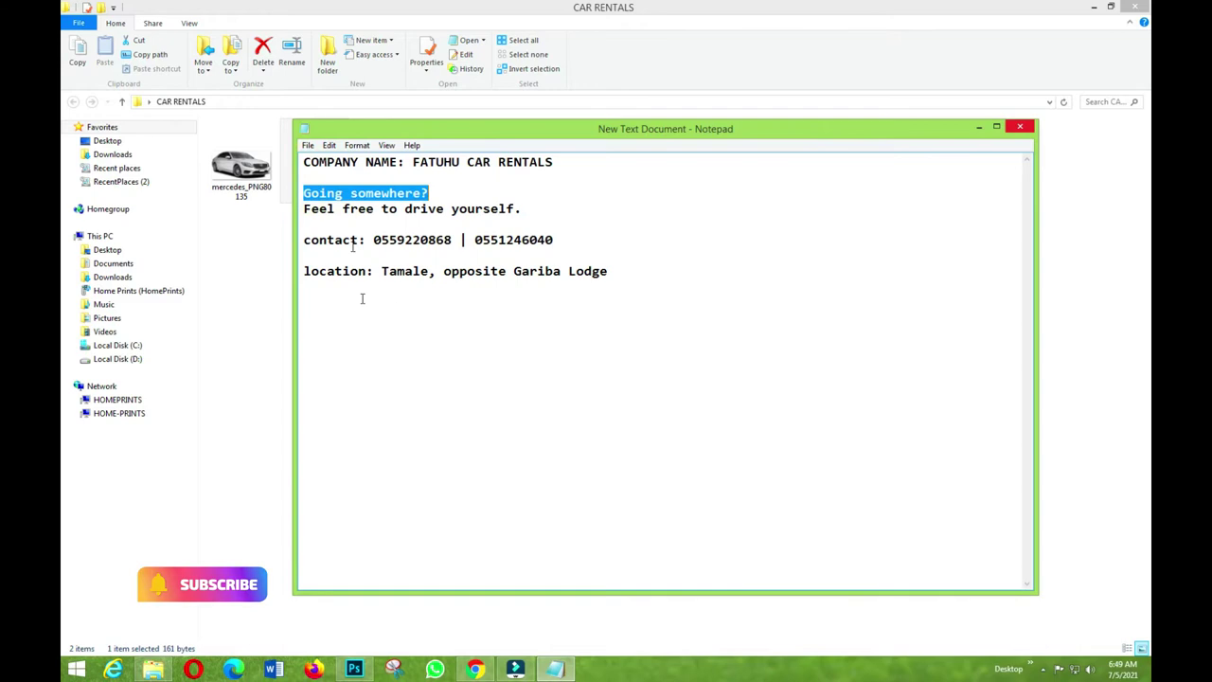
{"action": "left_click", "coordinate": [1019, 128]}
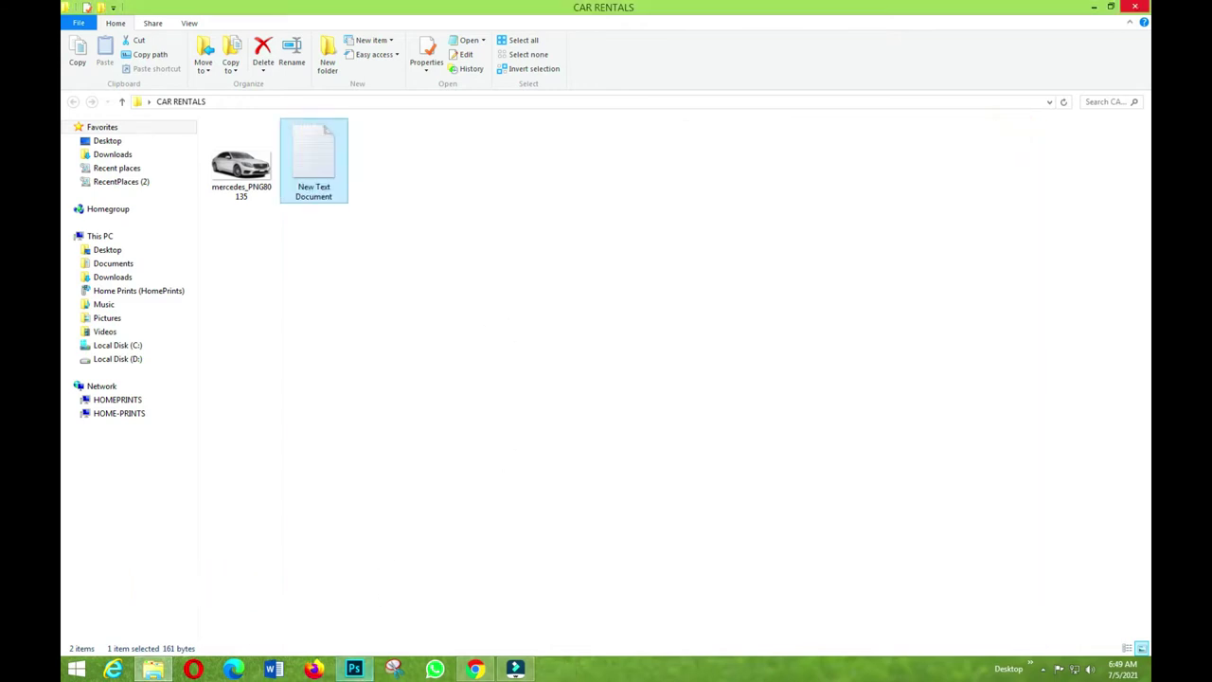
- Switch to Photoshop and set up a new custom document 2000 pixels wide and 2000 pixels high
{"action": "left_click", "coordinate": [354, 669]}
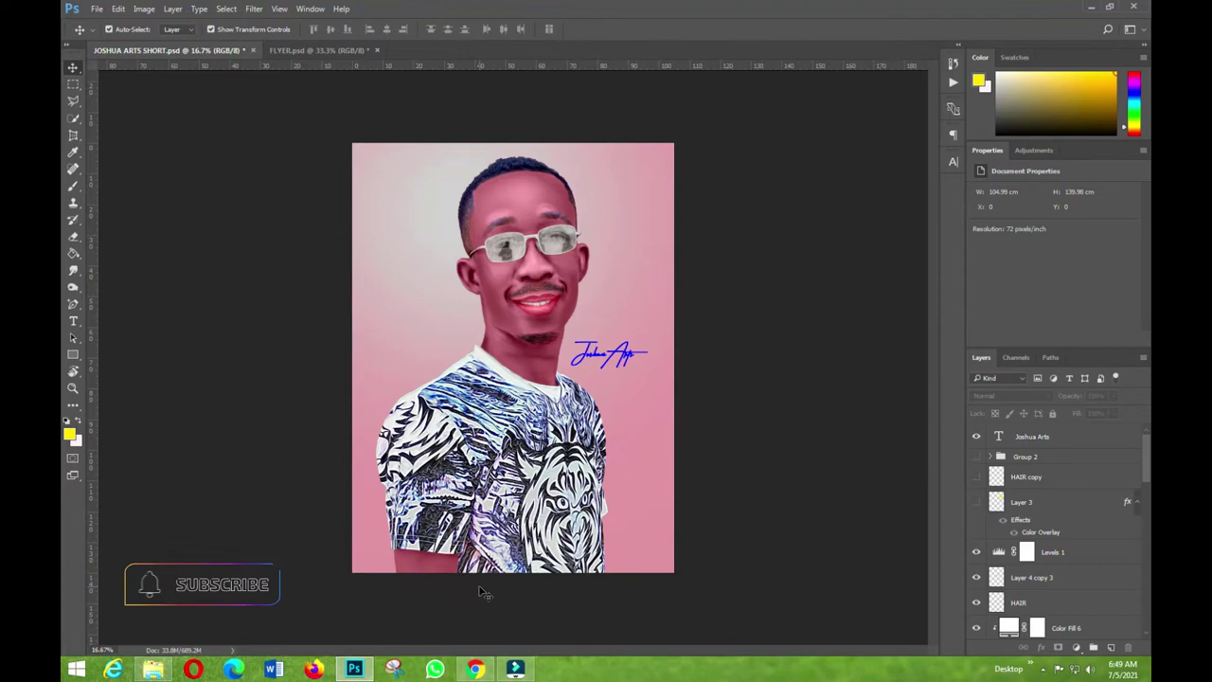
{"action": "left_click", "coordinate": [97, 9]}
{"action": "left_click", "coordinate": [106, 23]}
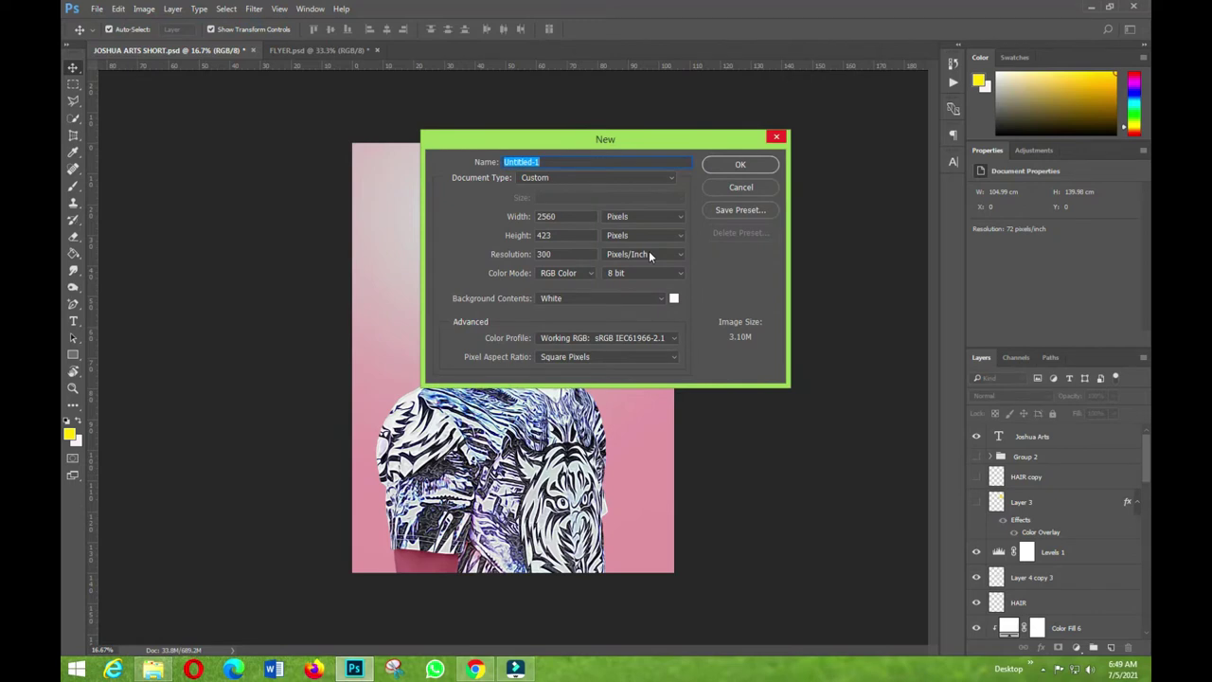
{"action": "left_click", "coordinate": [552, 178]}
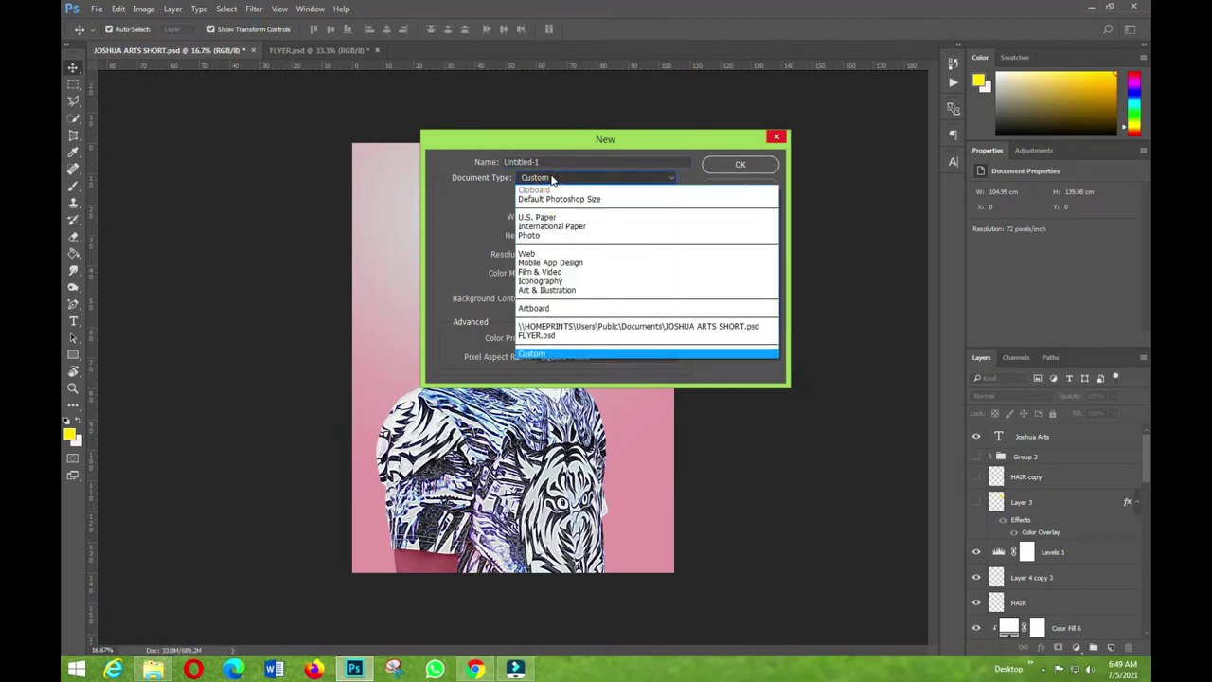
{"action": "left_click", "coordinate": [552, 178]}
{"action": "double_click", "coordinate": [563, 216]}
{"action": "type", "text": "2000"}
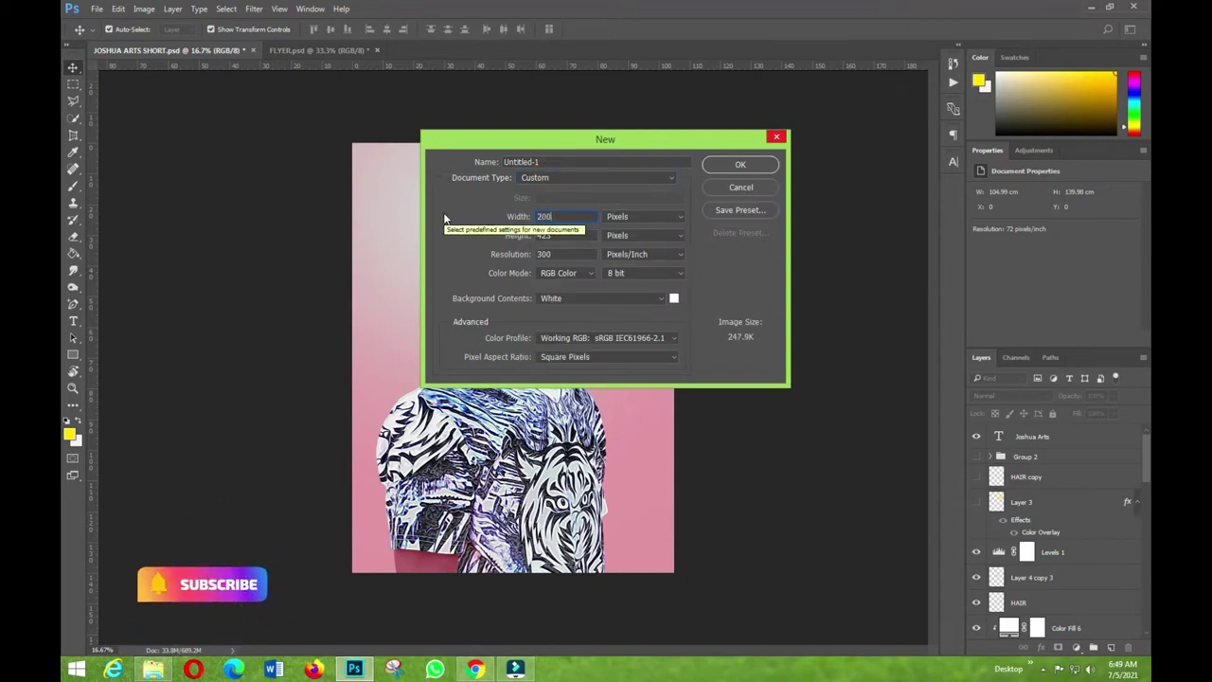
{"action": "double_click", "coordinate": [561, 222]}
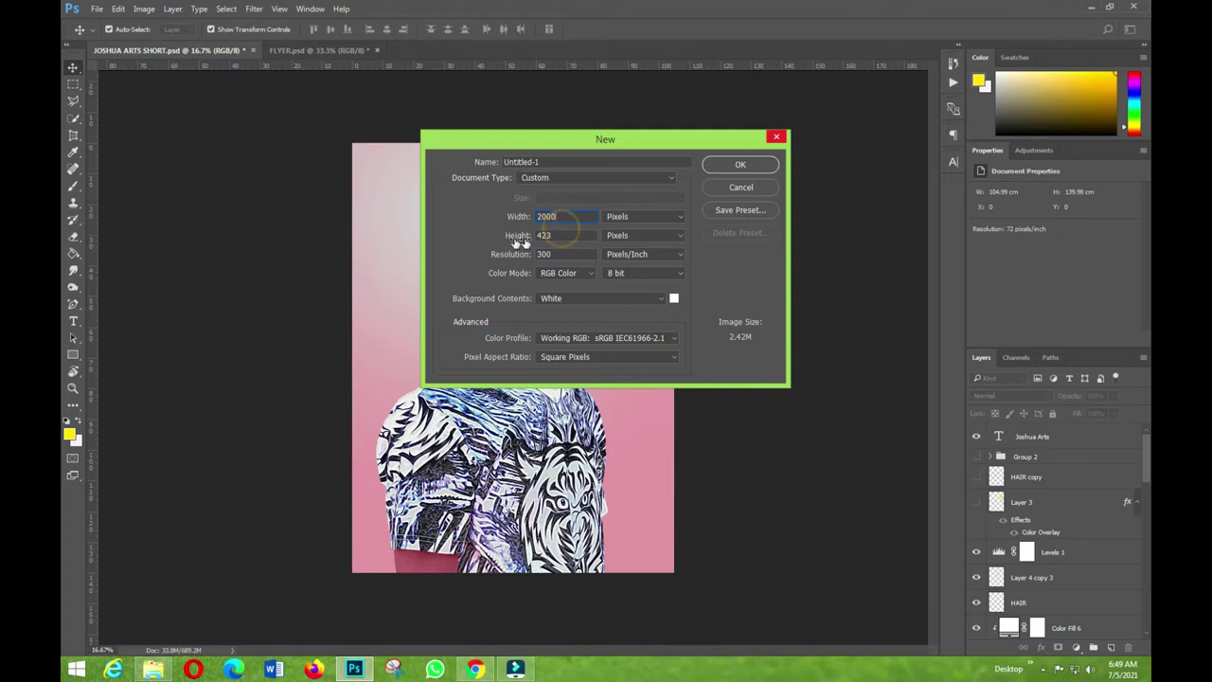
{"action": "double_click", "coordinate": [572, 237]}
{"action": "type", "text": "200"}
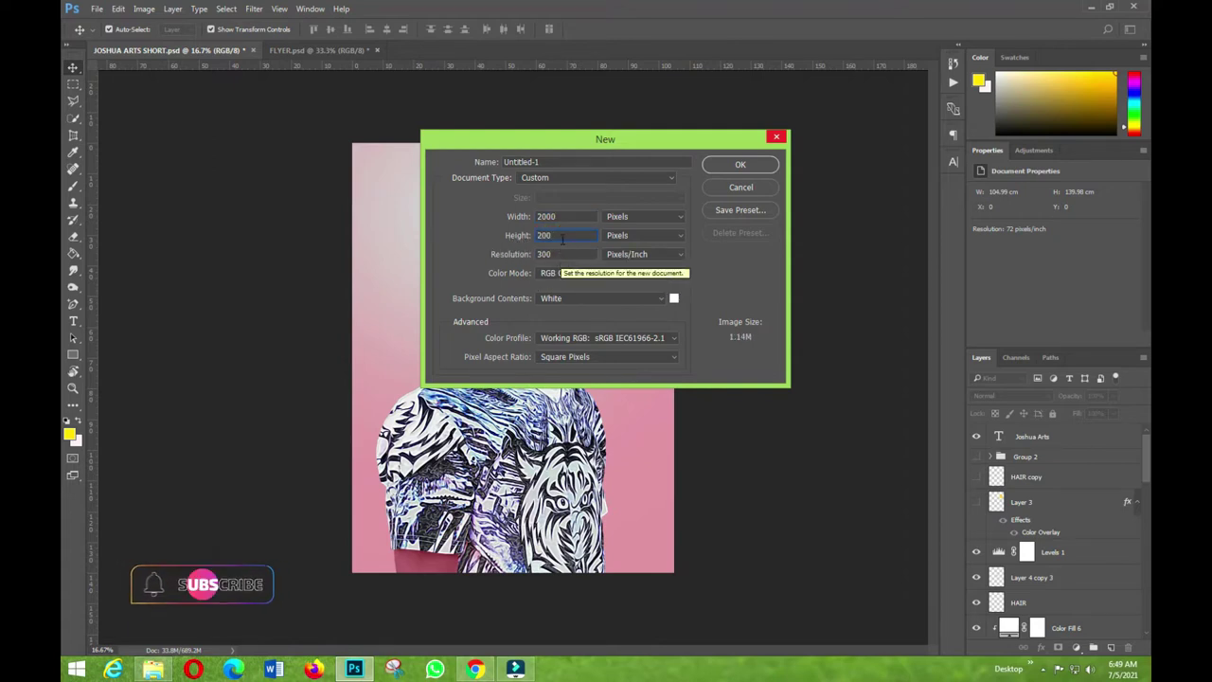
{"action": "type", "text": "0"}
- Name the new document "fatuhu car rentals" and create it
{"action": "left_click_drag", "start_coordinate": [557, 159], "coordinate": [432, 162]}
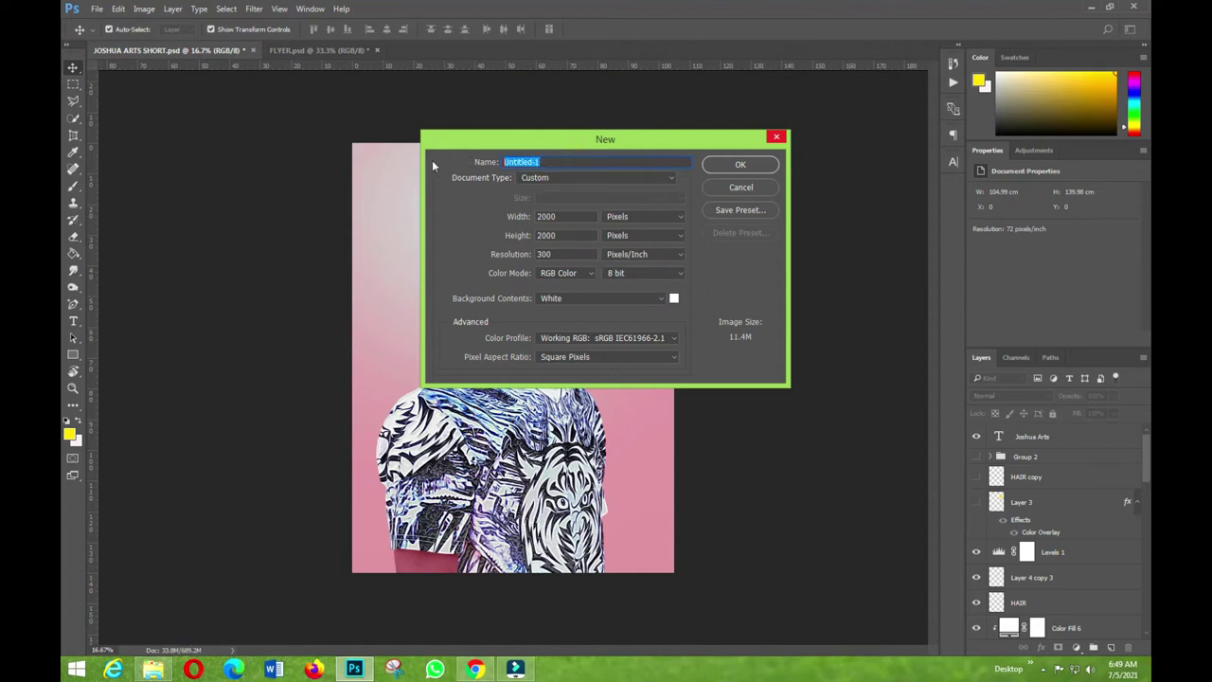
{"action": "type", "text": "fatuhu"}
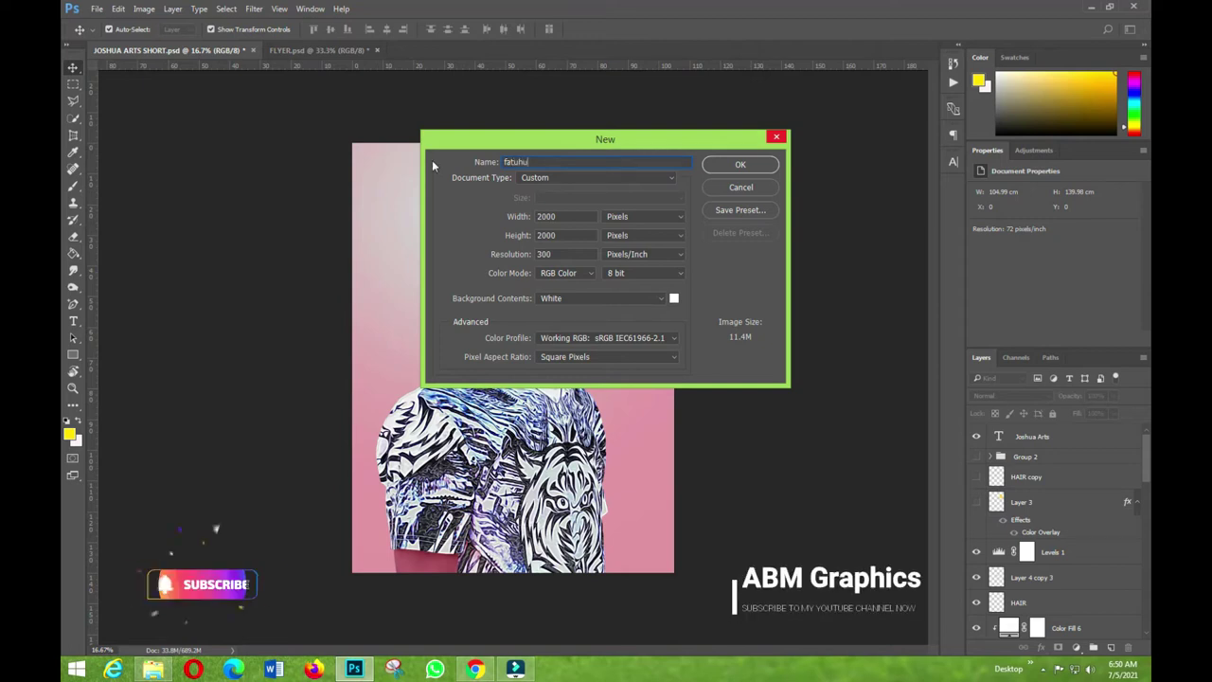
{"action": "type", "text": " car rental"}
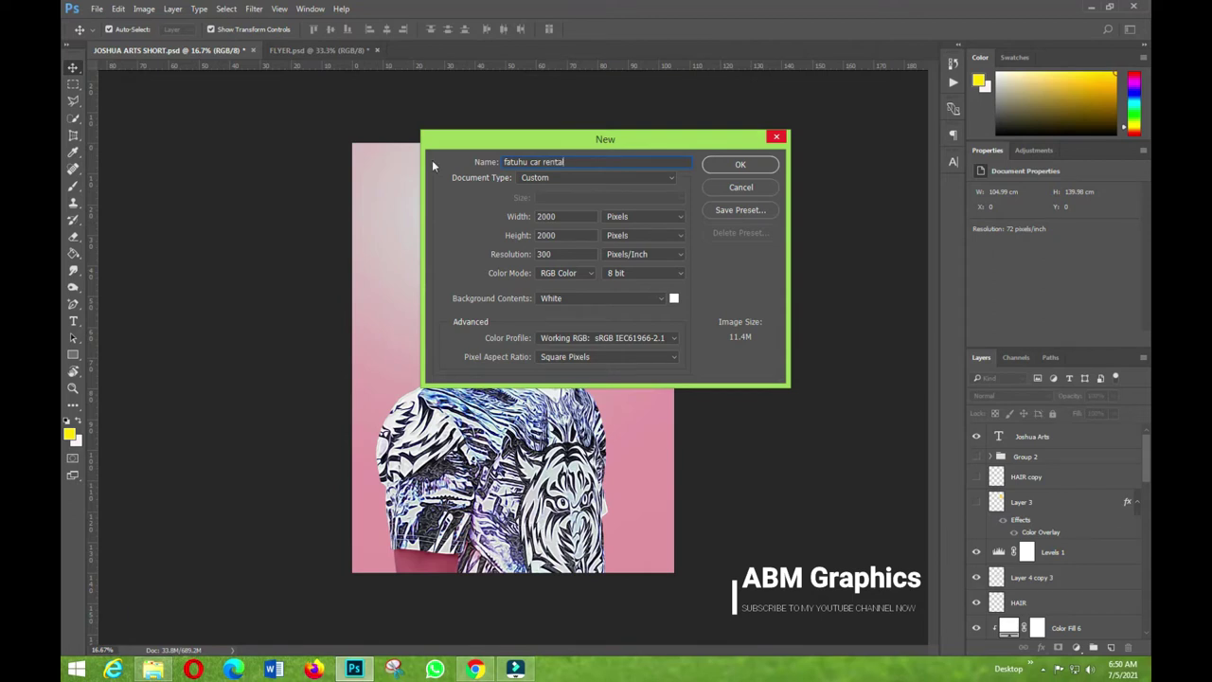
{"action": "type", "text": "s"}
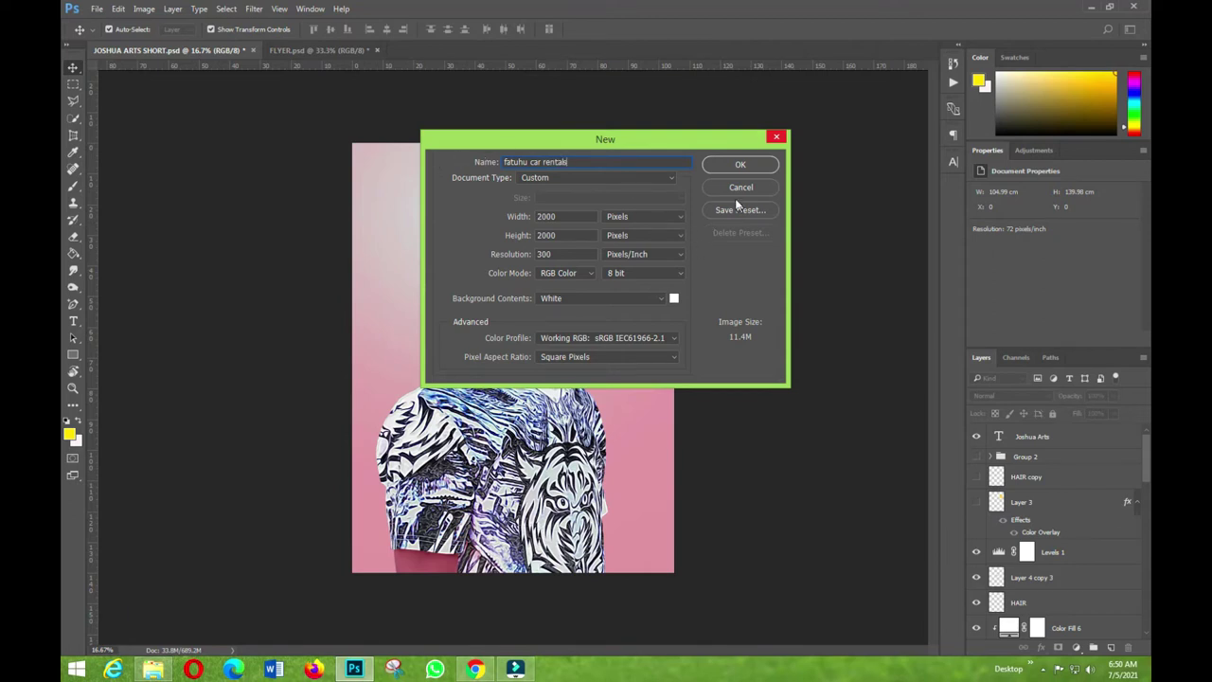
{"action": "left_click", "coordinate": [739, 167]}
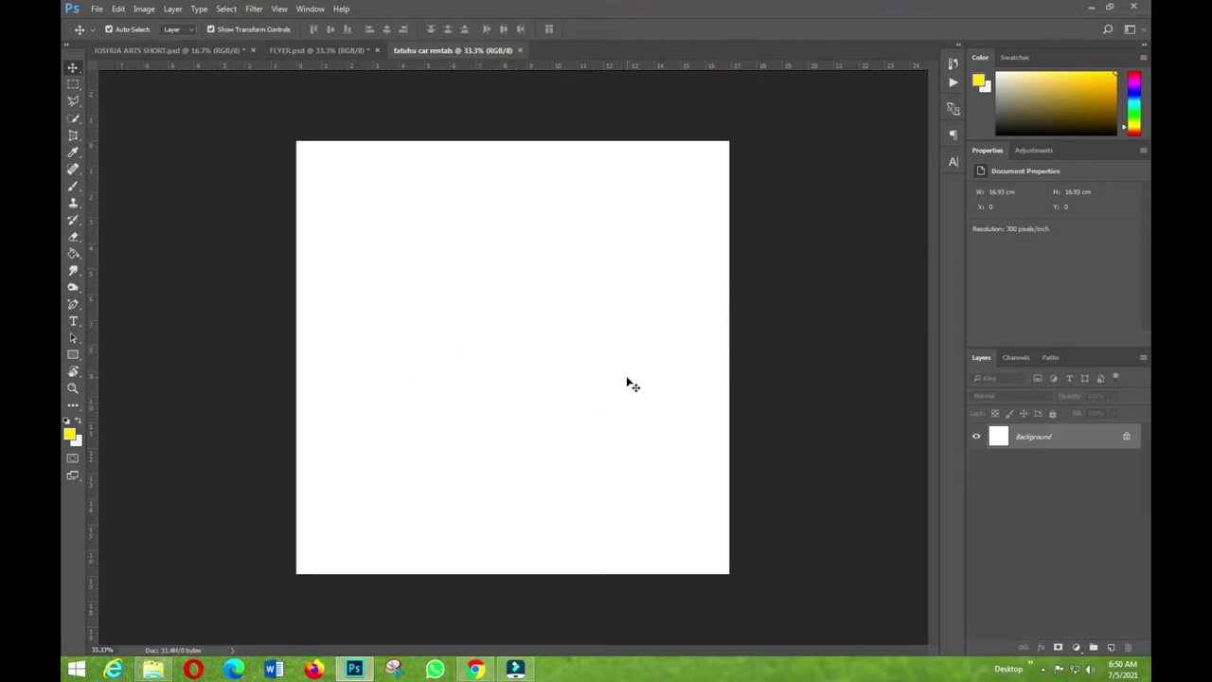
- Place the mercedes_PNG80135 picture from the desktop's CAR RENTALS folder into the document as a linked file
{"action": "left_click", "coordinate": [98, 9]}
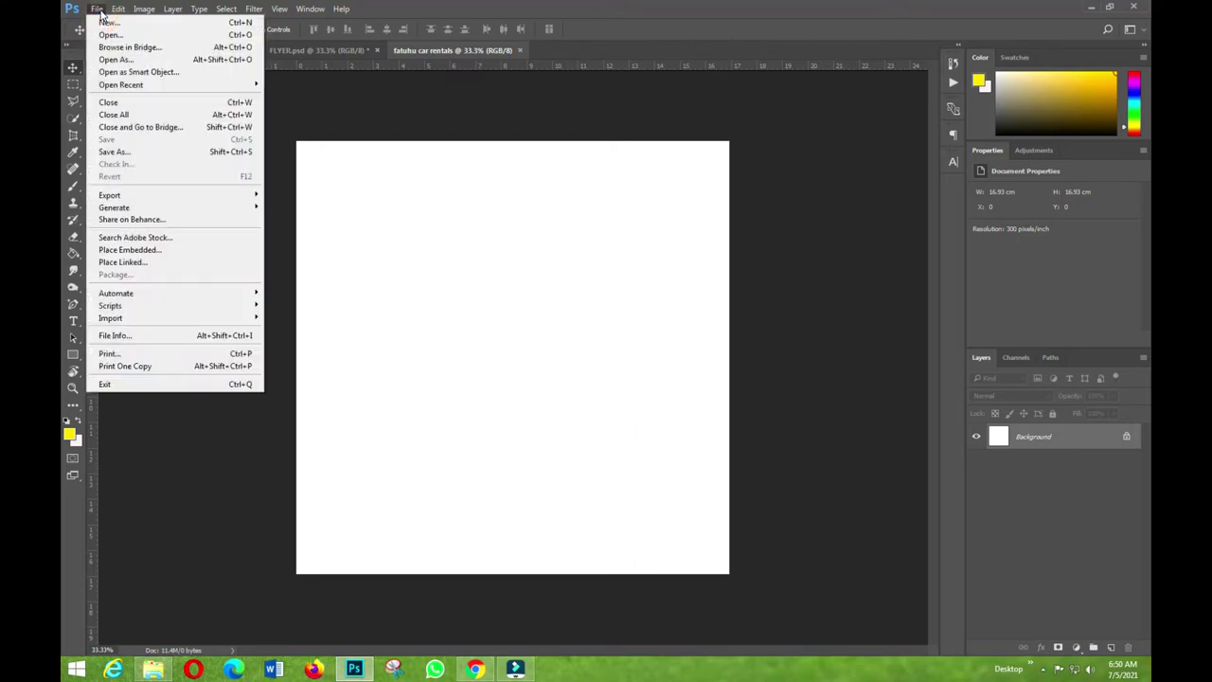
{"action": "left_click", "coordinate": [129, 266]}
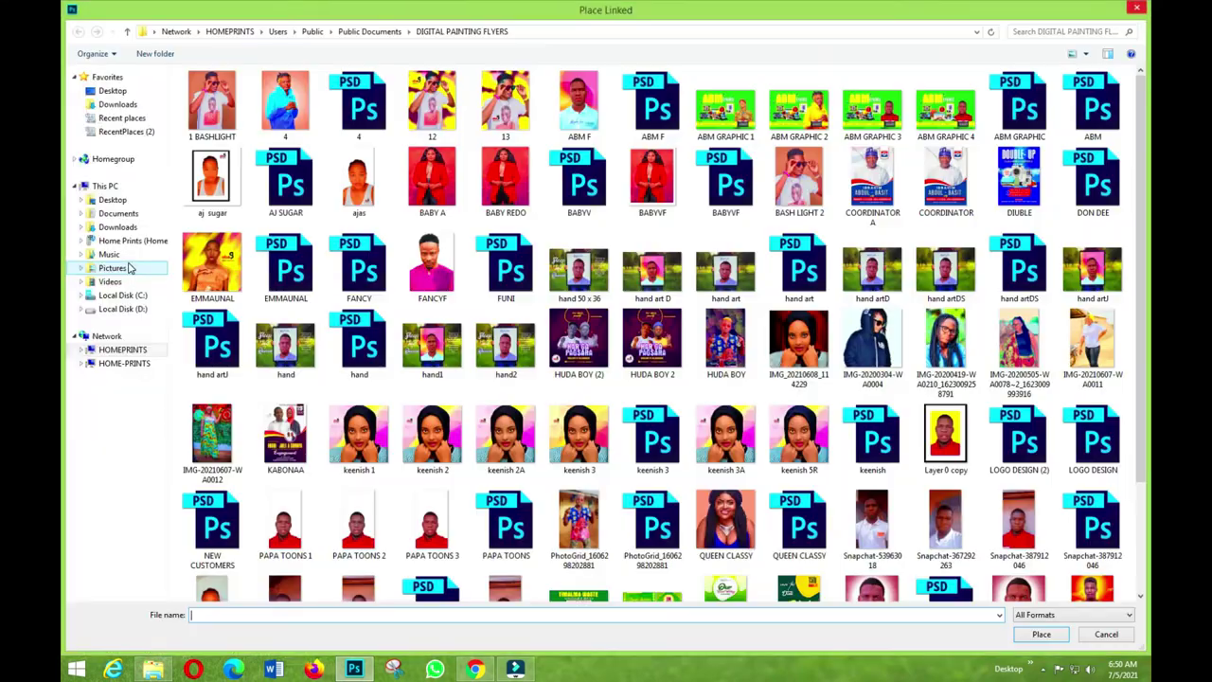
{"action": "left_click", "coordinate": [110, 91]}
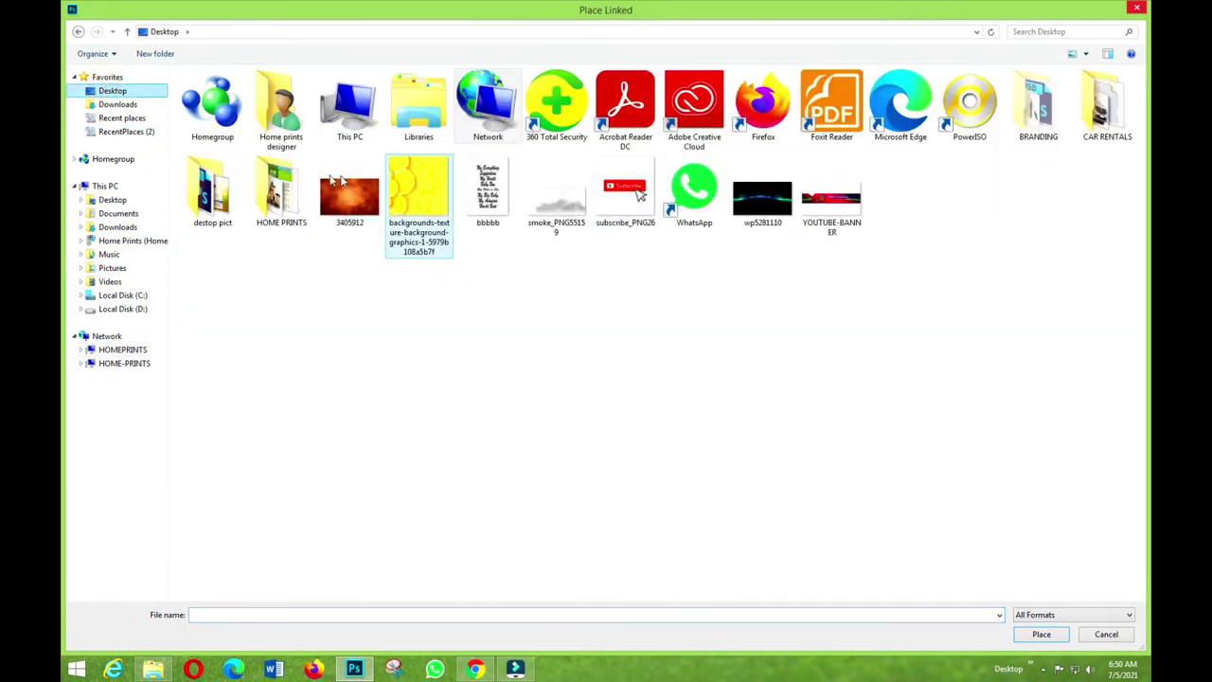
{"action": "double_click", "coordinate": [1107, 106]}
{"action": "double_click", "coordinate": [219, 129]}
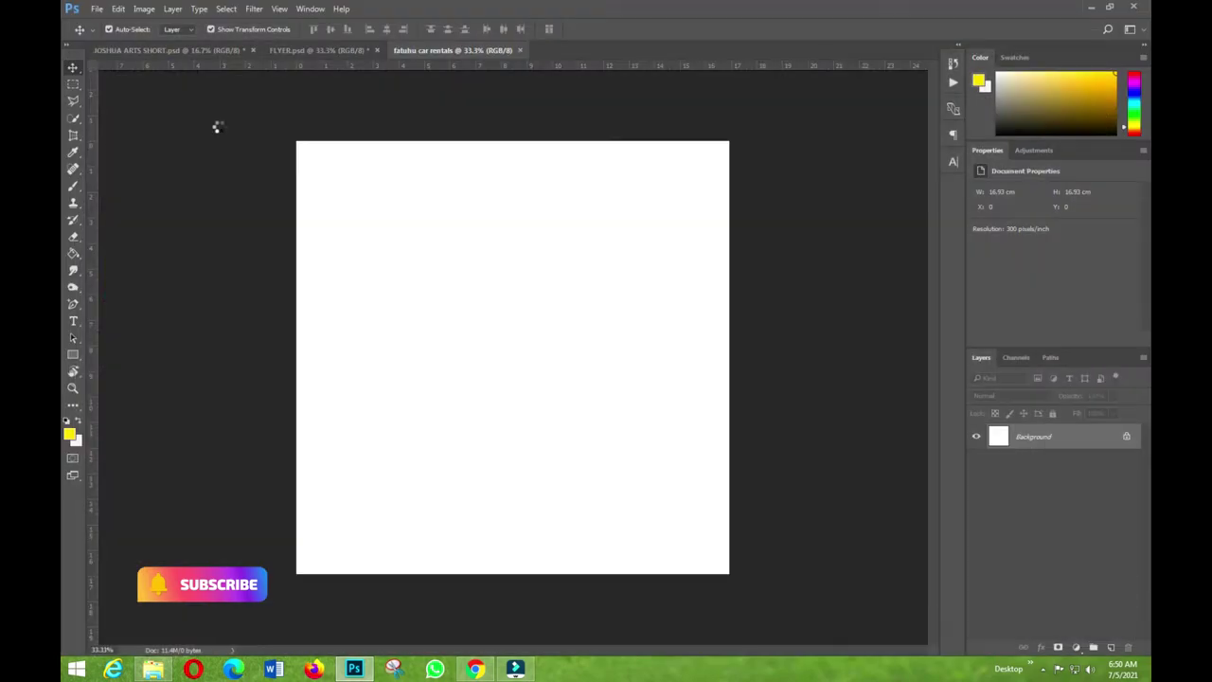
- Move the placed car slightly below the canvas centre, scale it to about 6.8%, and commit the placement
{"action": "left_click_drag", "start_coordinate": [574, 354], "coordinate": [607, 371]}
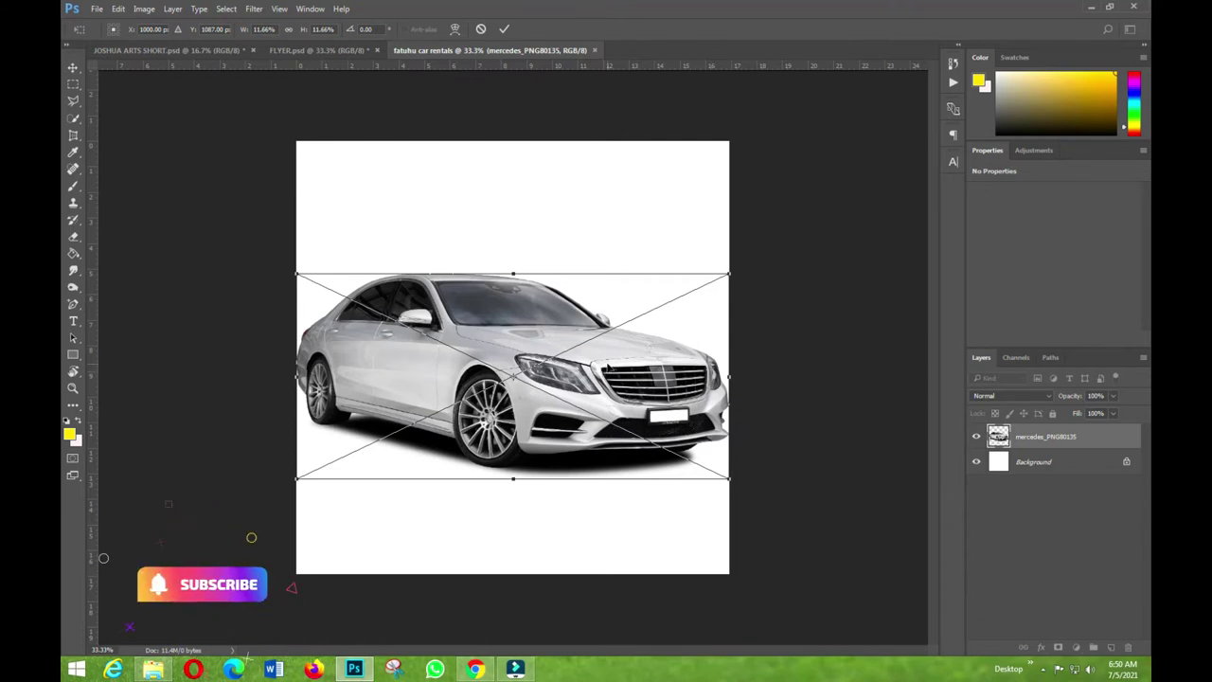
{"action": "left_click_drag", "start_coordinate": [729, 272], "coordinate": [640, 312]}
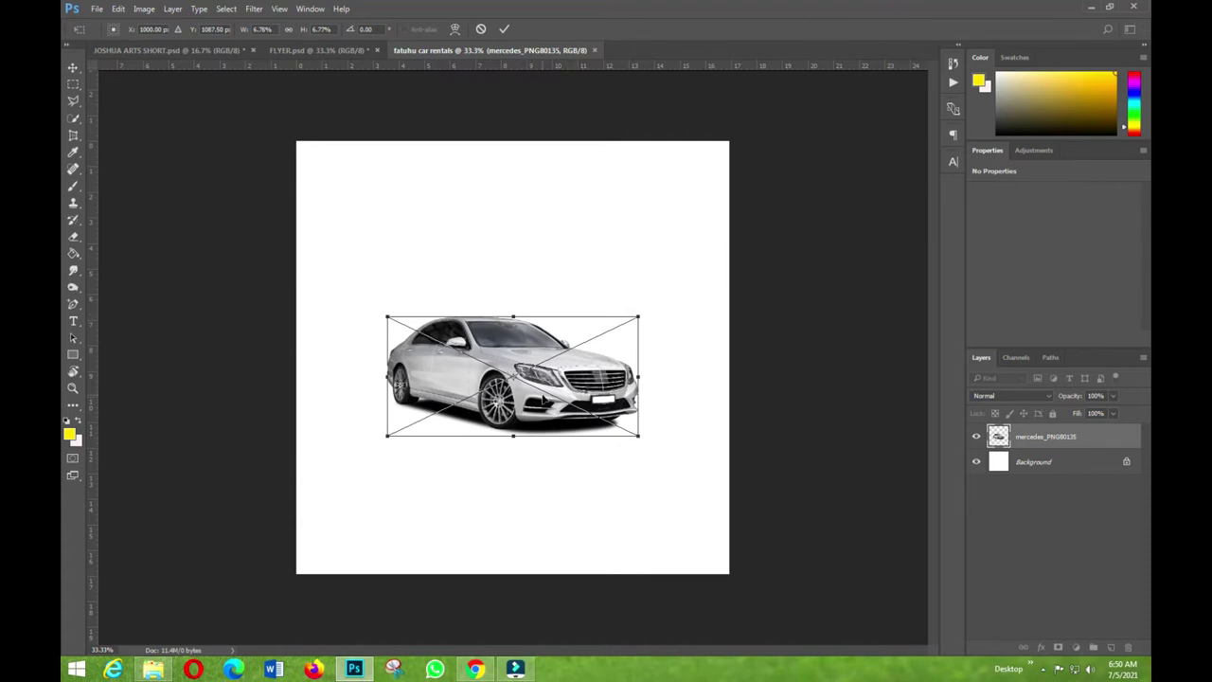
{"action": "key", "text": "Return"}
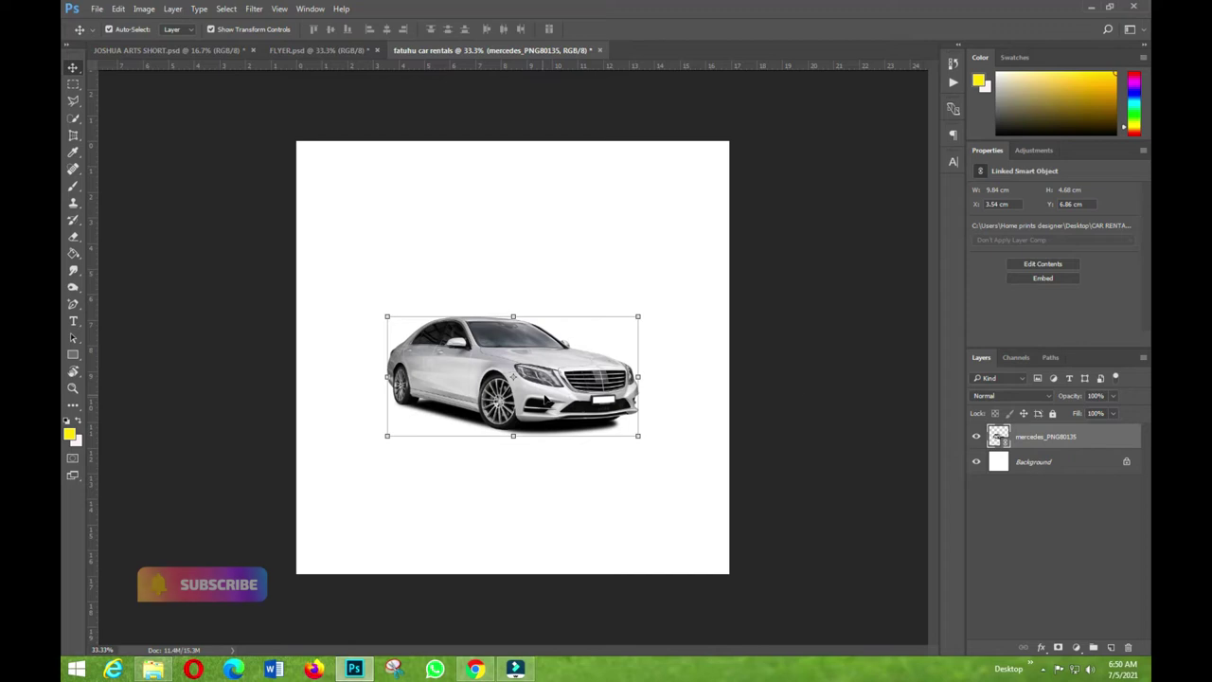
- Rasterize the mercedes_PNG80135 layer and shift the car slightly down and left to about X 3.27 cm, Y 7.43 cm
{"action": "right_click", "coordinate": [1076, 443]}
{"action": "left_click", "coordinate": [1076, 443]}
{"action": "right_click", "coordinate": [1076, 443]}
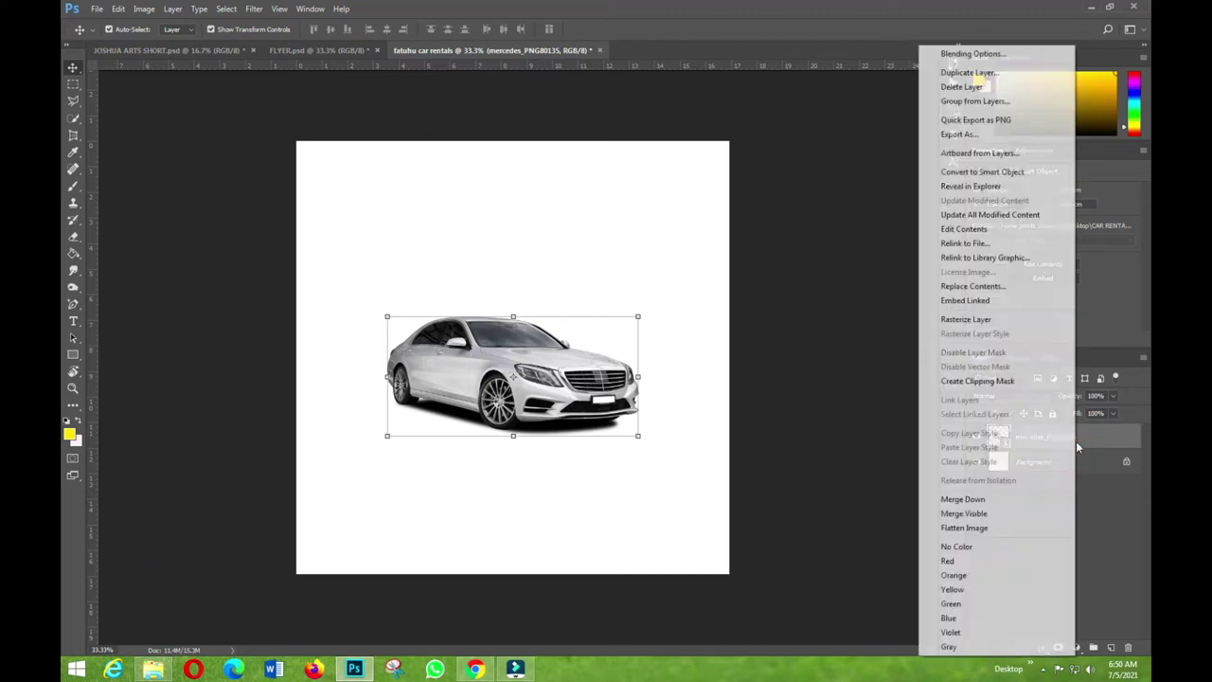
{"action": "left_click", "coordinate": [1019, 320]}
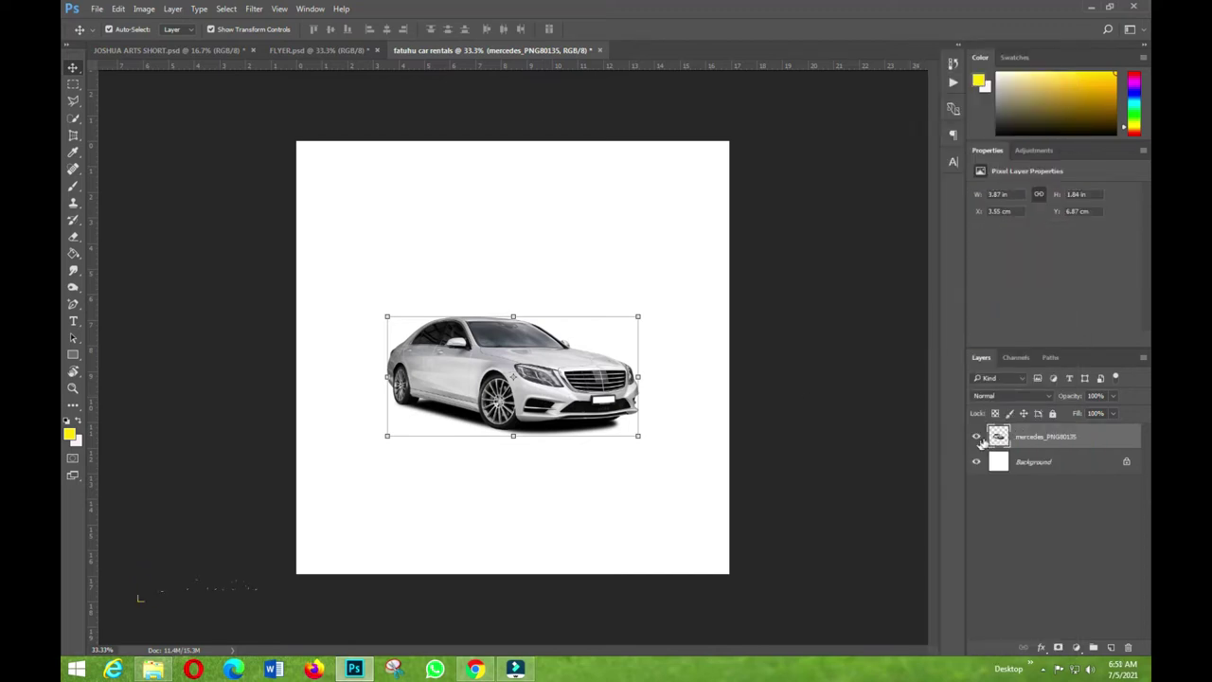
{"action": "left_click", "coordinate": [977, 437]}
{"action": "left_click", "coordinate": [977, 438]}
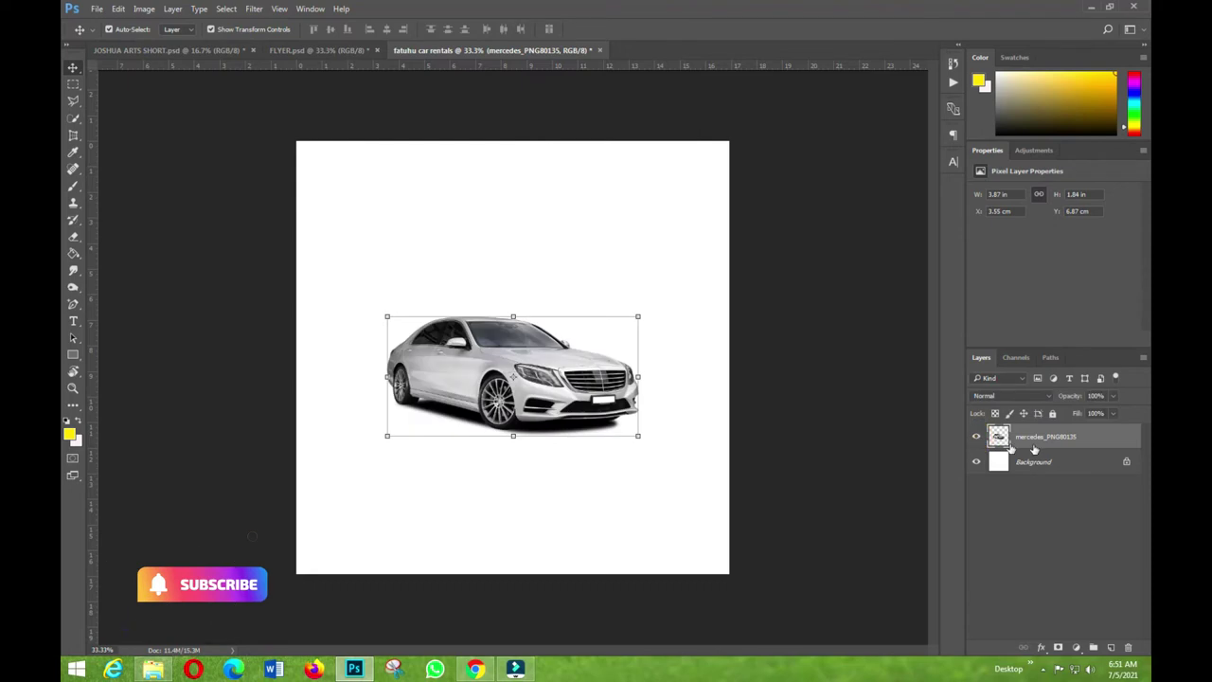
{"action": "left_click", "coordinate": [843, 293]}
{"action": "mouse_move", "coordinate": [529, 379]}
{"action": "left_mouse_down"}
{"action": "mouse_move", "coordinate": [517, 391]}
{"action": "mouse_move", "coordinate": [547, 392]}
{"action": "left_mouse_up"}
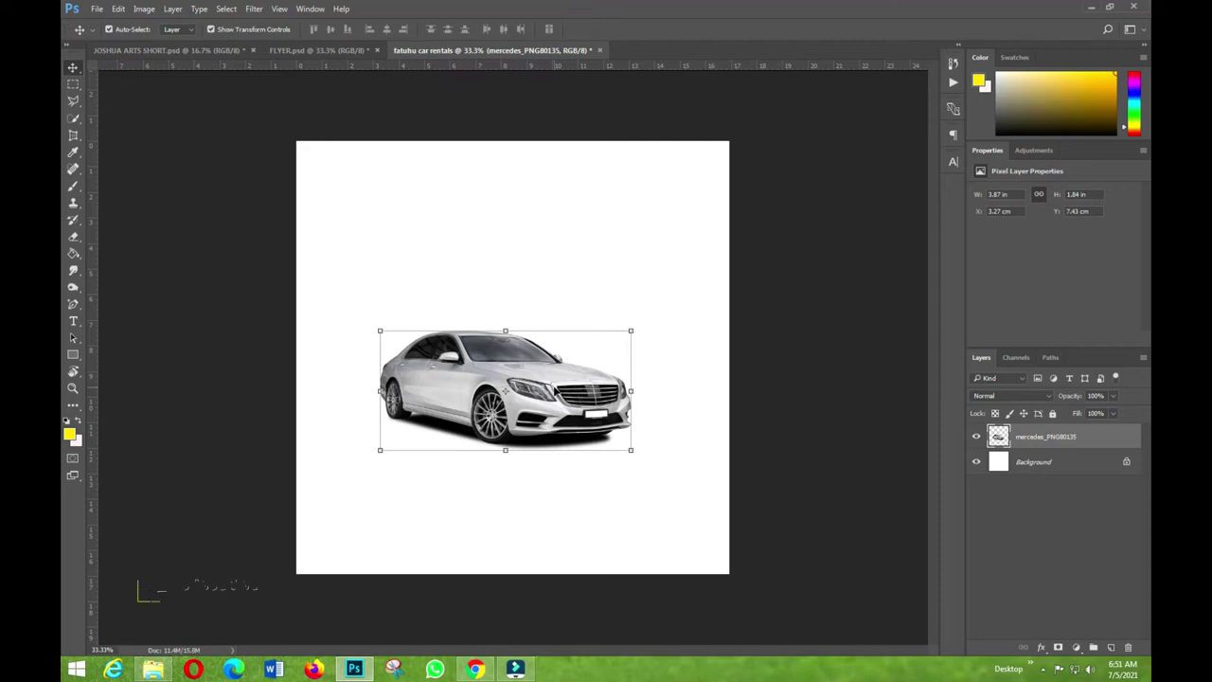
- Draw a rectangle about 2438 by 1116 px over the upper half of the canvas and put its layer beneath the car
{"action": "left_click", "coordinate": [76, 355]}
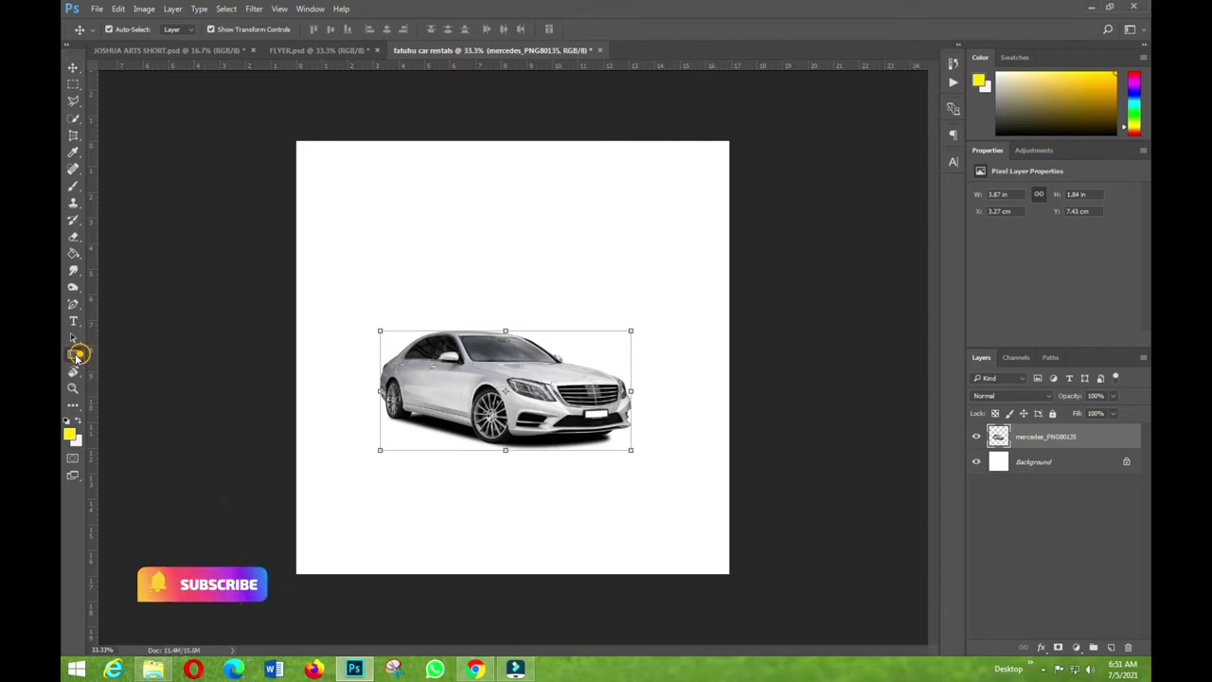
{"action": "right_click", "coordinate": [80, 353]}
{"action": "left_click", "coordinate": [119, 351]}
{"action": "left_click_drag", "start_coordinate": [269, 107], "coordinate": [796, 346]}
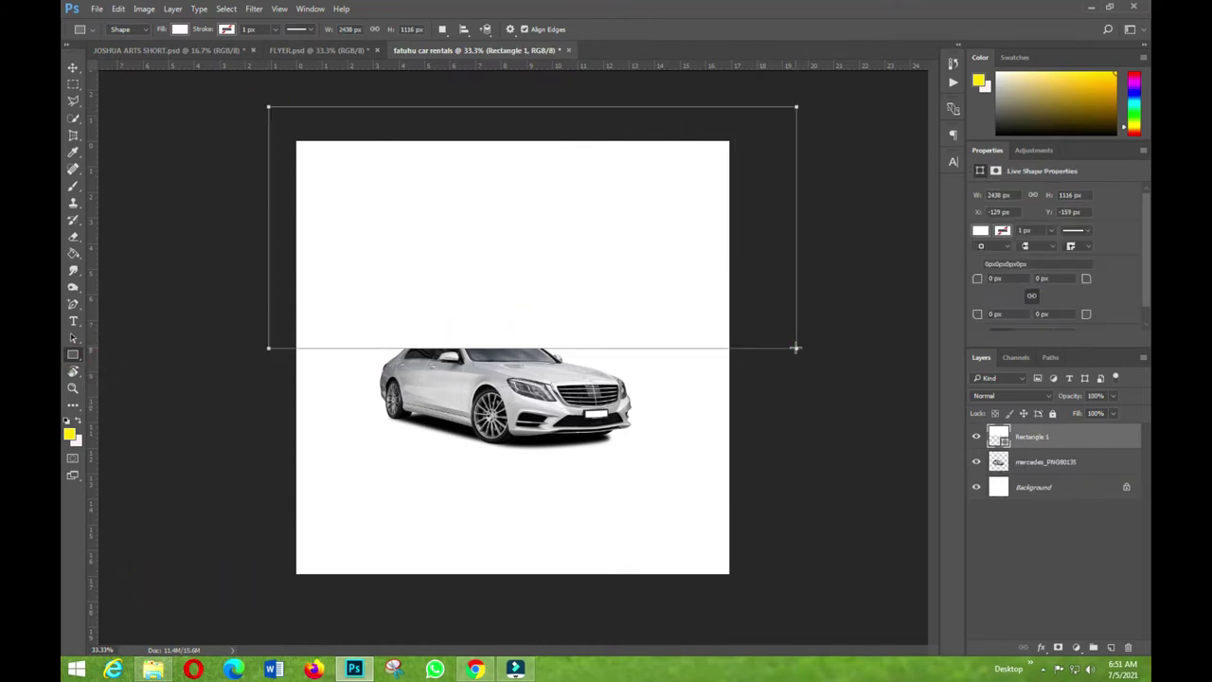
{"action": "left_click_drag", "start_coordinate": [1027, 451], "coordinate": [1013, 473]}
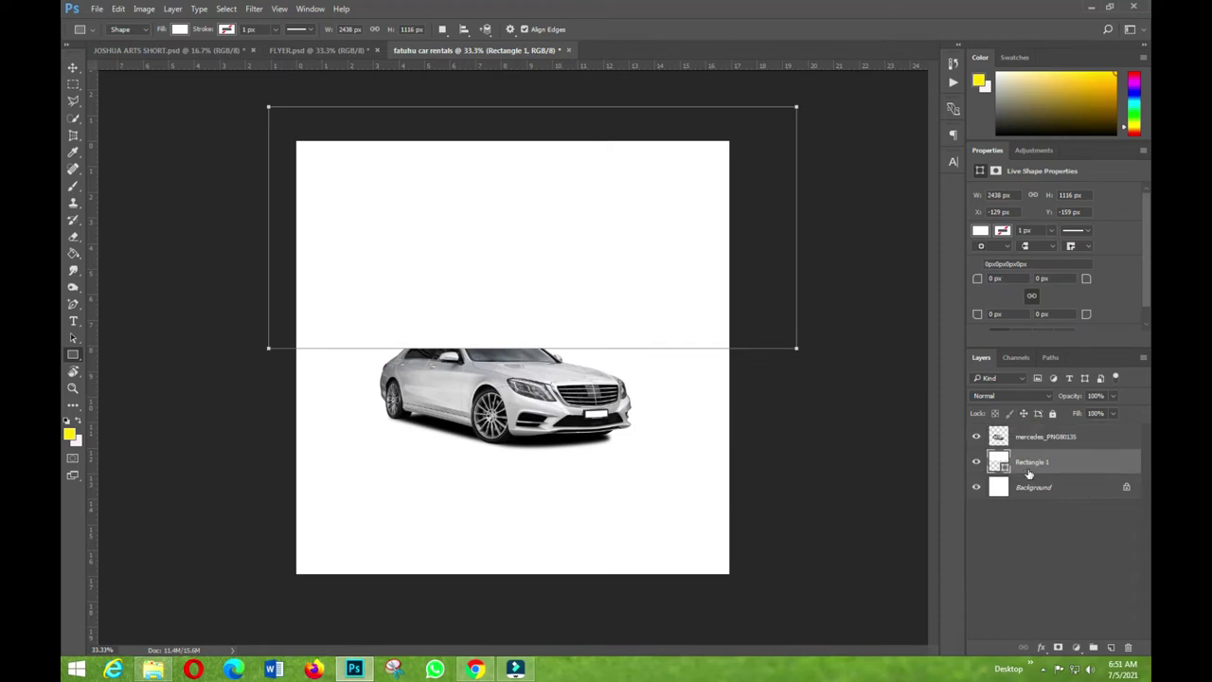
- Change the fill colour of the Rectangle 1 shape from white to a bright cyan blue
{"action": "double_click", "coordinate": [1001, 464]}
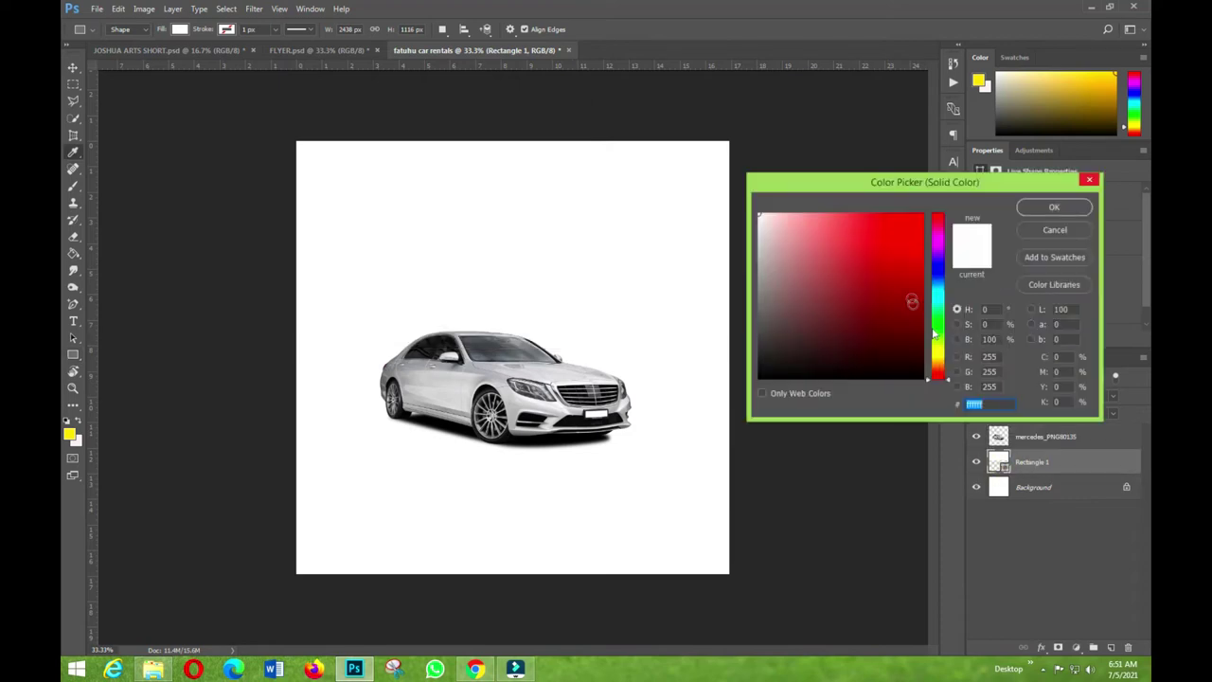
{"action": "left_click", "coordinate": [937, 264]}
{"action": "left_click", "coordinate": [909, 258]}
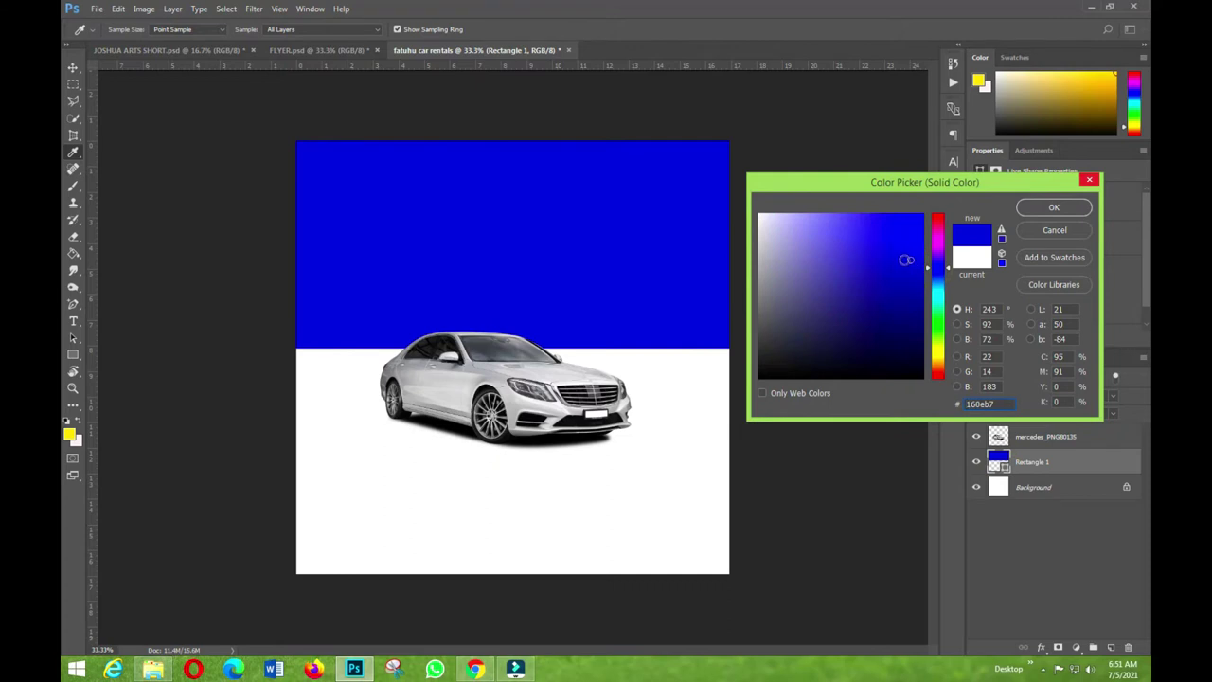
{"action": "left_click", "coordinate": [924, 254]}
{"action": "left_click_drag", "start_coordinate": [937, 267], "coordinate": [937, 293]}
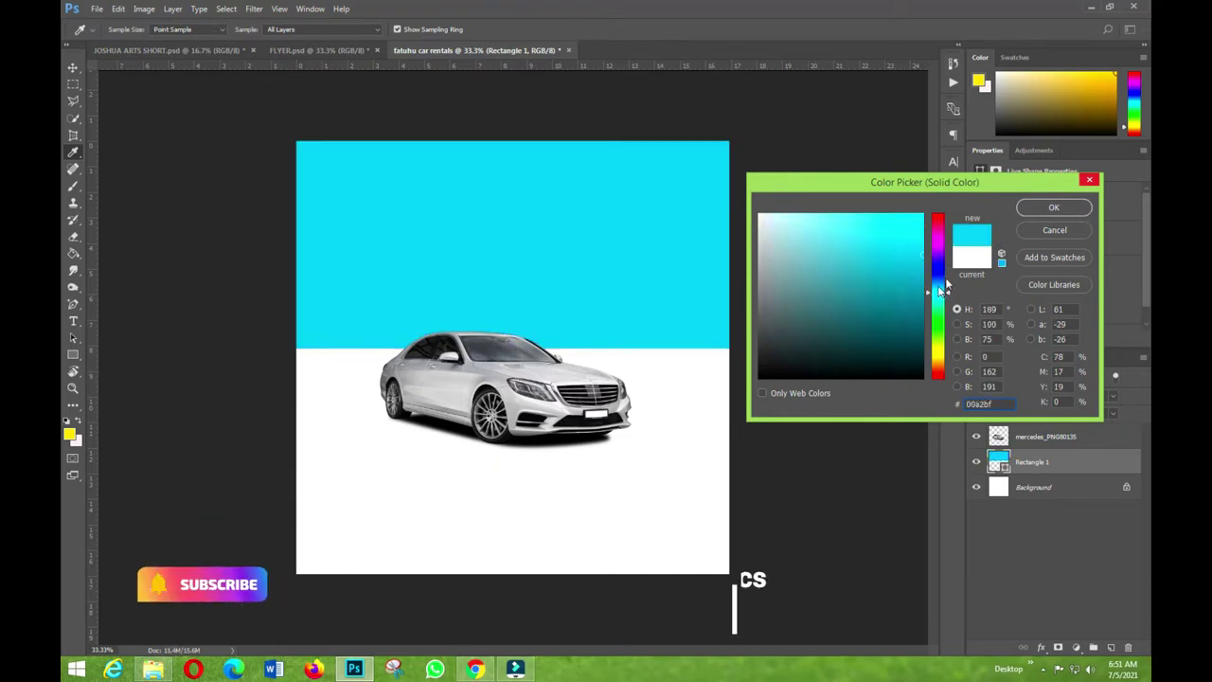
{"action": "left_click", "coordinate": [1055, 207]}
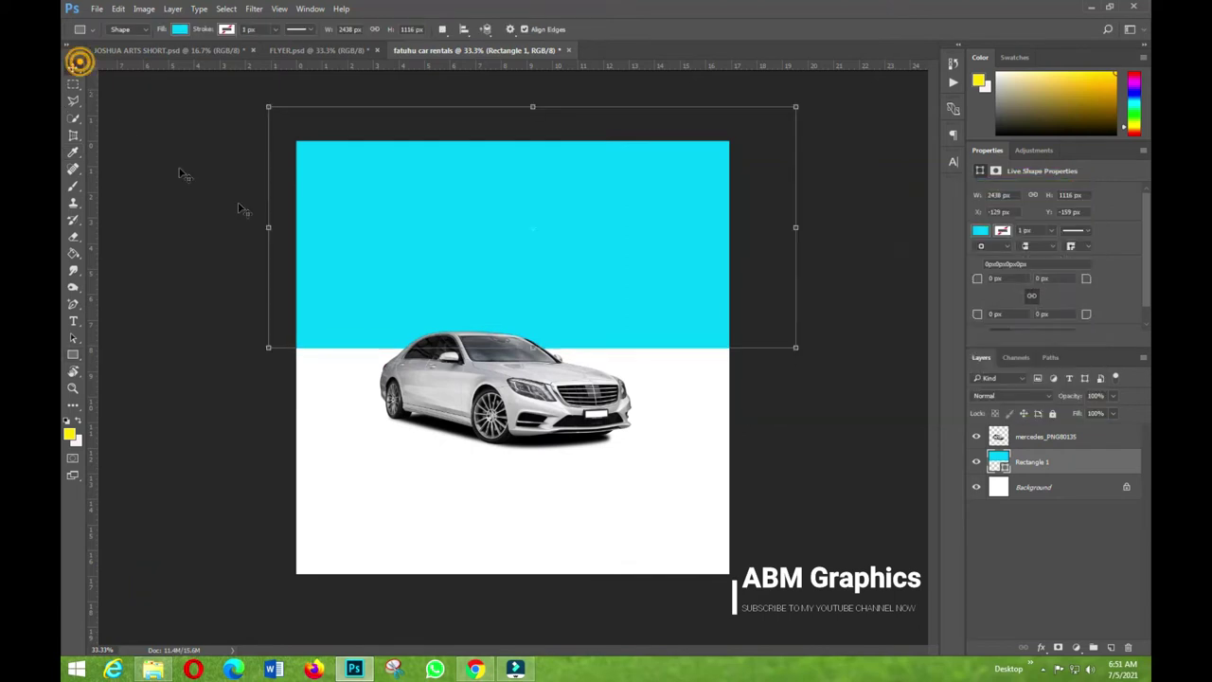
- Move the blue rectangle down to about Y -27 px and warp its lower edge into a wave, raised on the left and bulging down on the right
{"action": "left_click", "coordinate": [72, 67]}
{"action": "left_click_drag", "start_coordinate": [541, 259], "coordinate": [532, 284]}
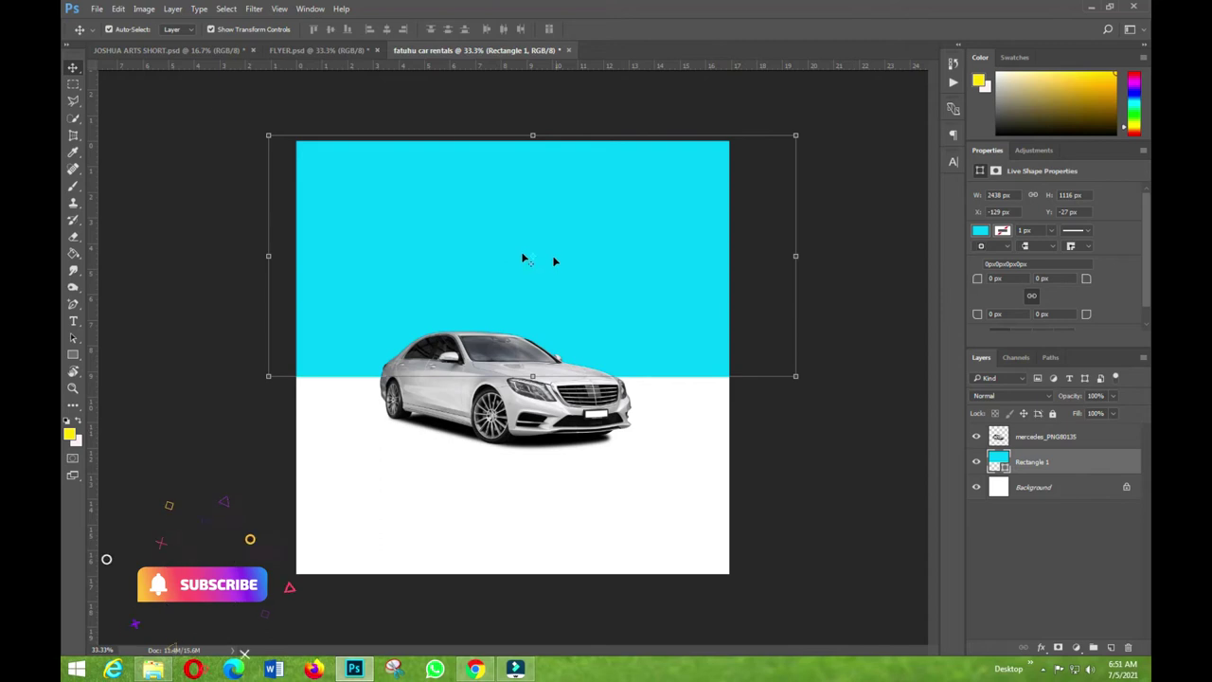
{"action": "left_click", "coordinate": [117, 9]}
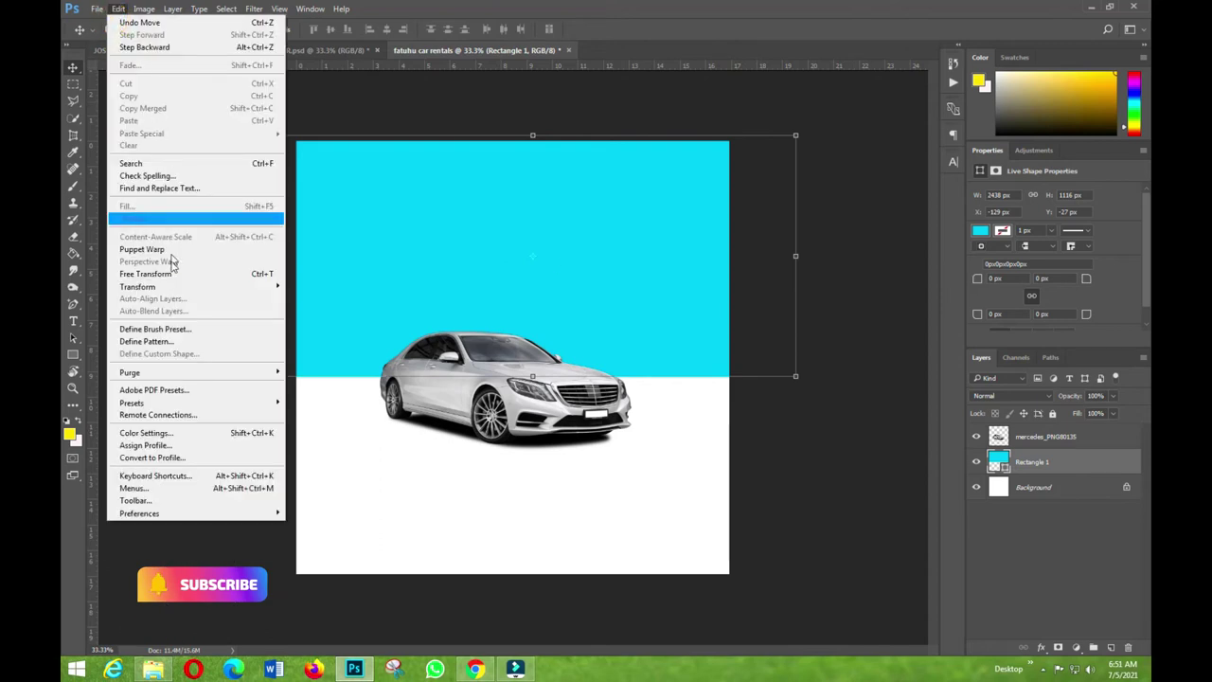
{"action": "left_click", "coordinate": [168, 274]}
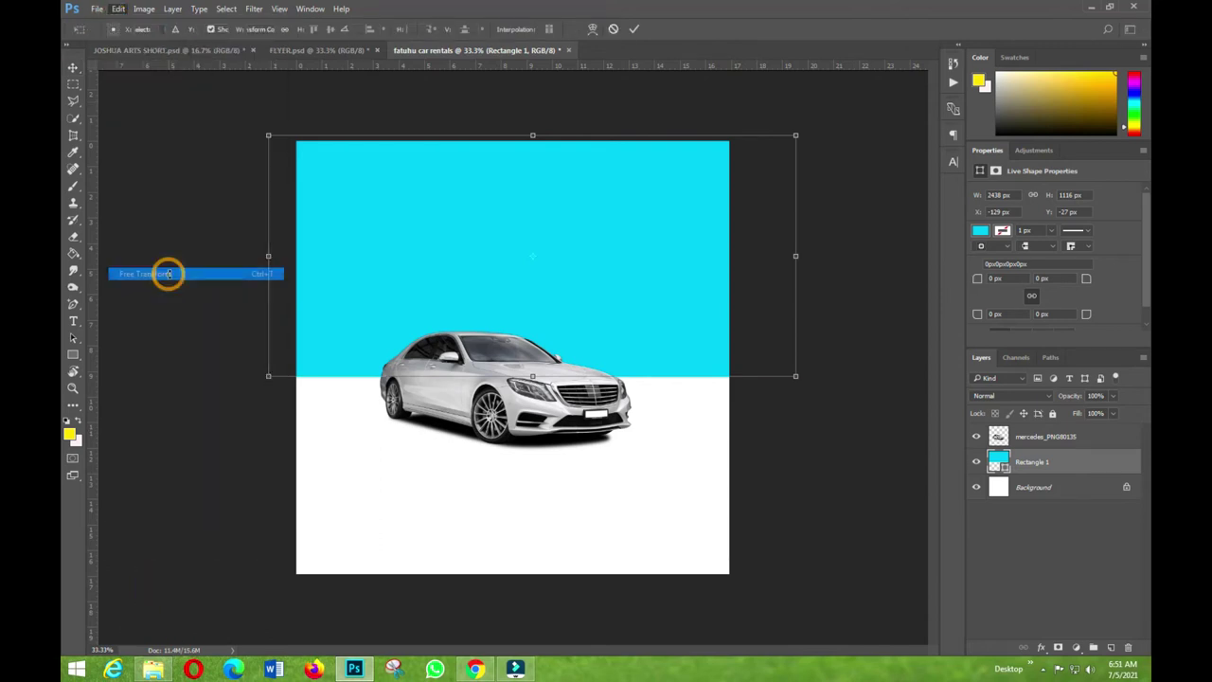
{"action": "right_click", "coordinate": [543, 270]}
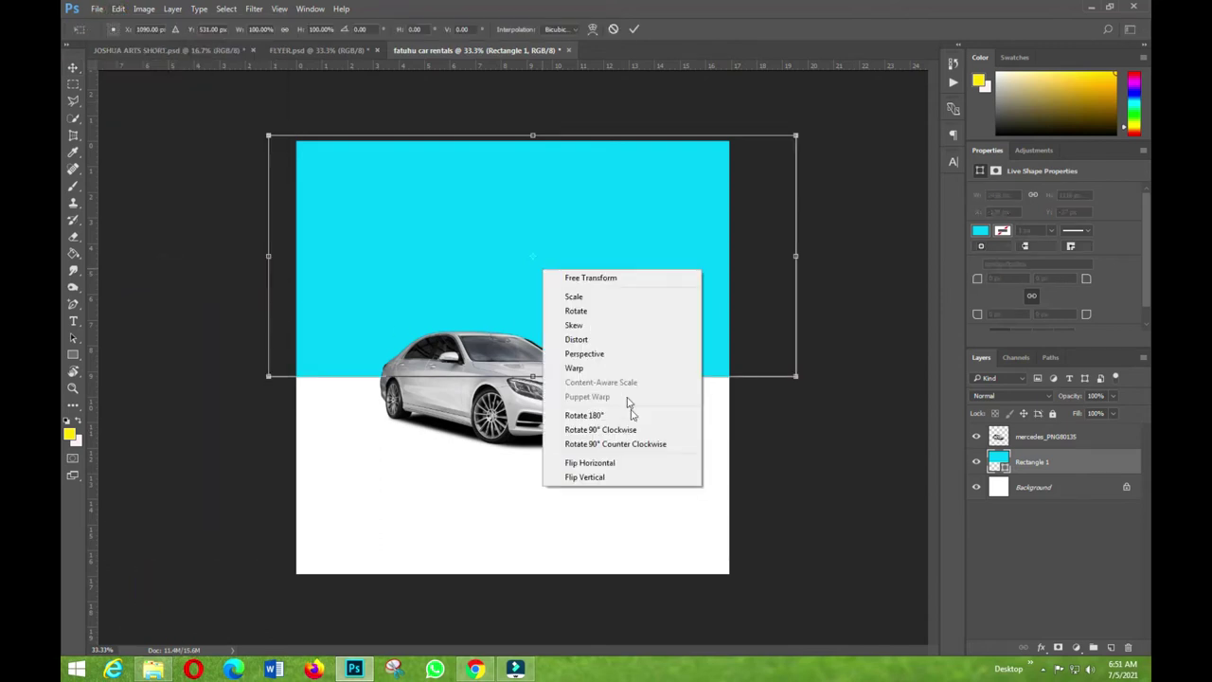
{"action": "left_click", "coordinate": [573, 369]}
{"action": "left_click_drag", "start_coordinate": [451, 312], "coordinate": [448, 216]}
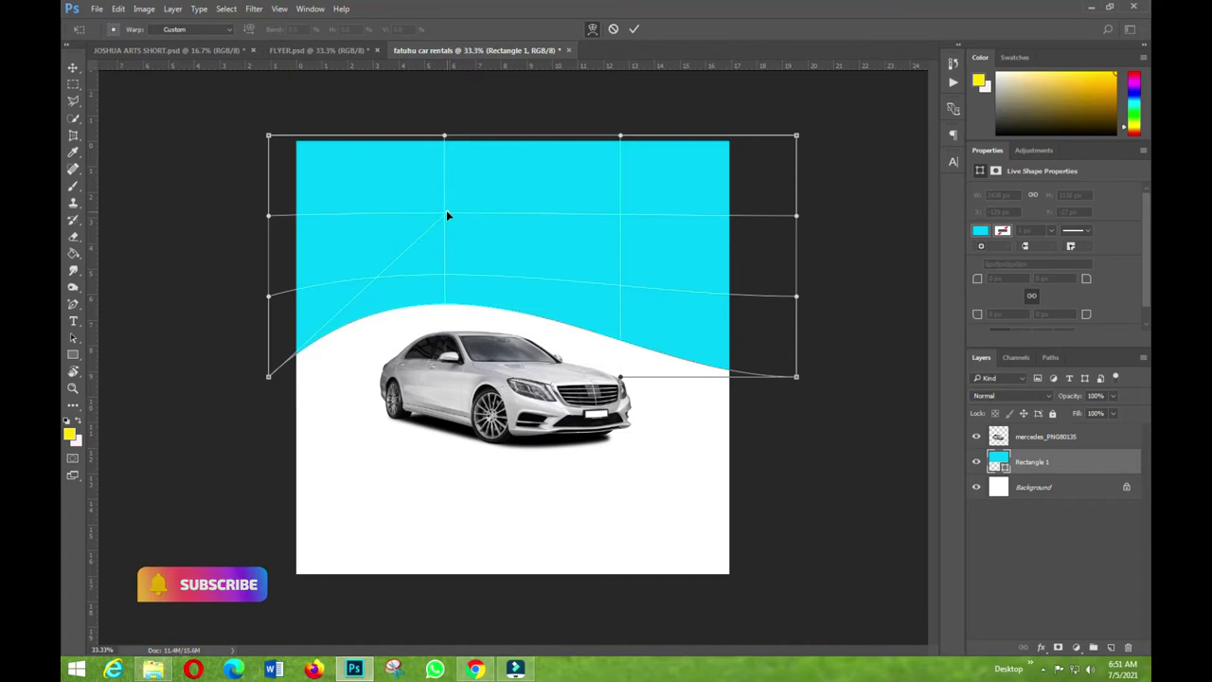
{"action": "left_click_drag", "start_coordinate": [620, 377], "coordinate": [644, 571]}
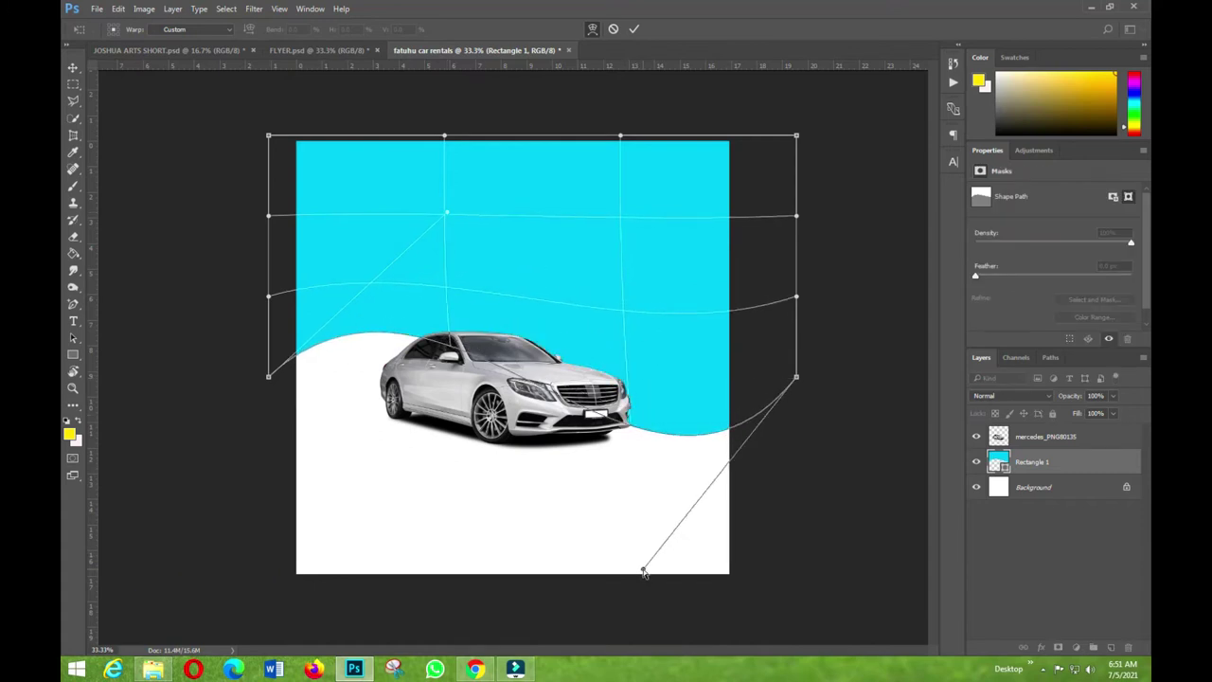
{"action": "left_click", "coordinate": [635, 29]}
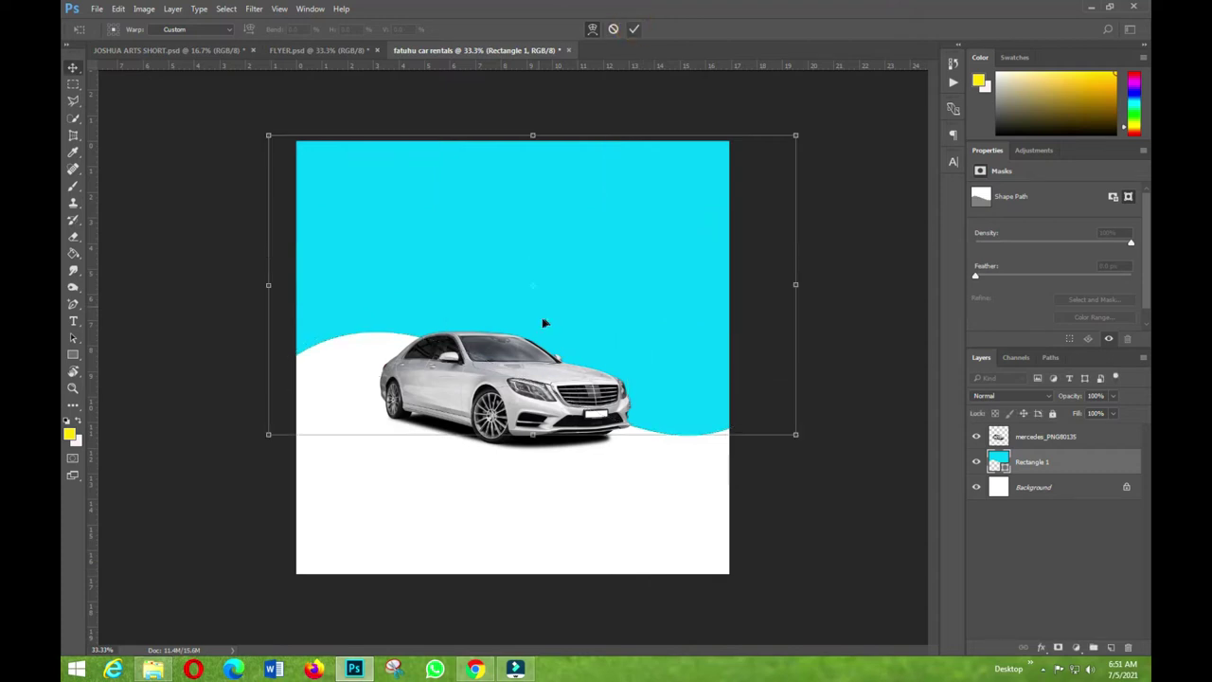
- Move the car slightly up and left so it sits over the wave's edge, and deselect it
{"action": "key", "text": "v"}
{"action": "left_click_drag", "start_coordinate": [538, 402], "coordinate": [514, 365]}
{"action": "left_click", "coordinate": [189, 297]}
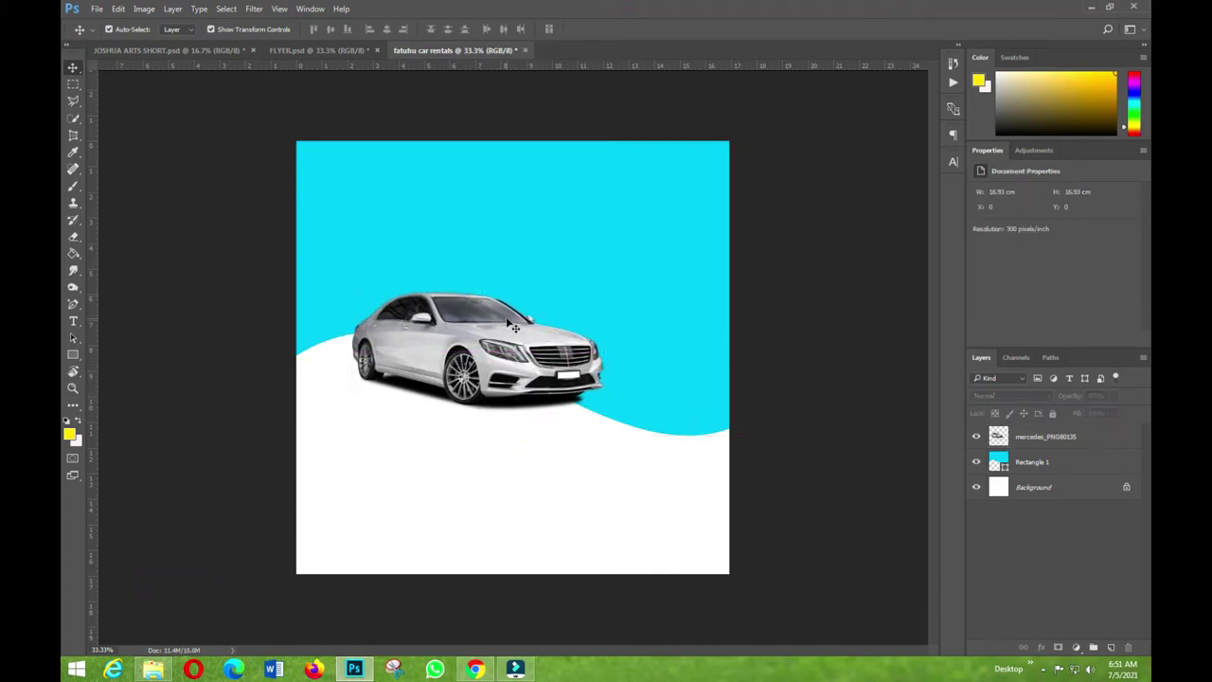
- Duplicate the Rectangle 1 layer under the default copy name
{"action": "left_click", "coordinate": [1023, 462]}
{"action": "right_click", "coordinate": [1023, 462]}
{"action": "left_click", "coordinate": [906, 167]}
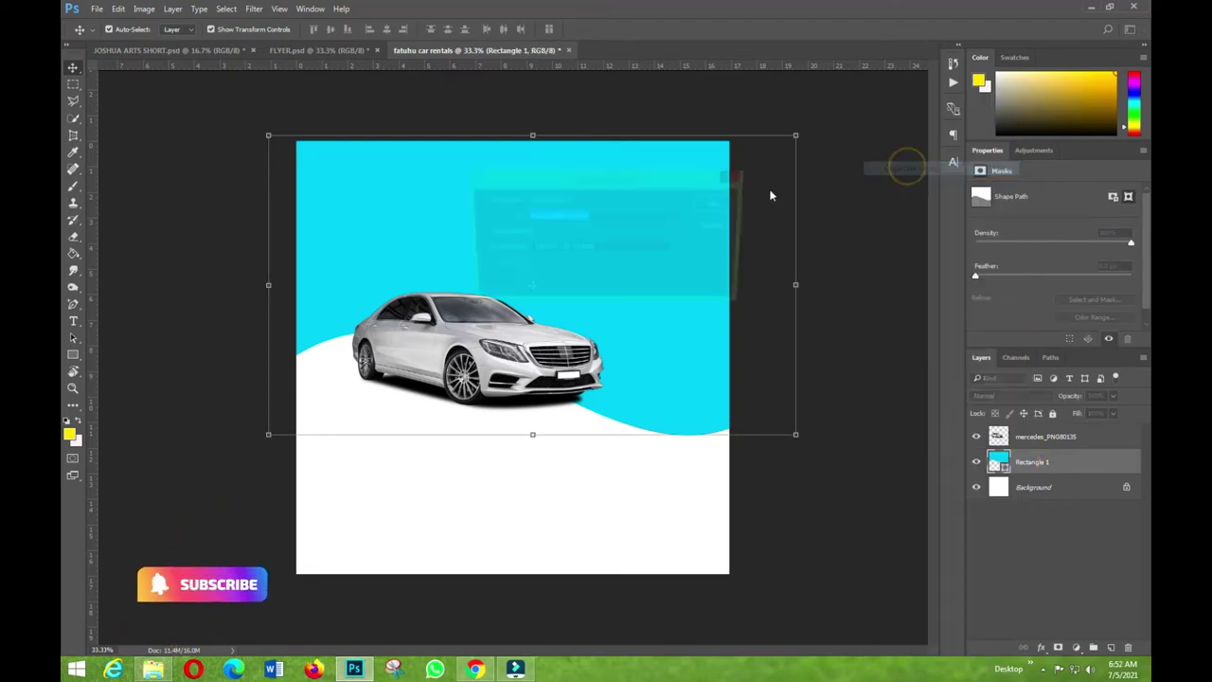
{"action": "left_click", "coordinate": [719, 203]}
- Change the fill colour of the duplicated wave shape to dark teal #014551
{"action": "double_click", "coordinate": [999, 462]}
{"action": "left_click", "coordinate": [851, 280]}
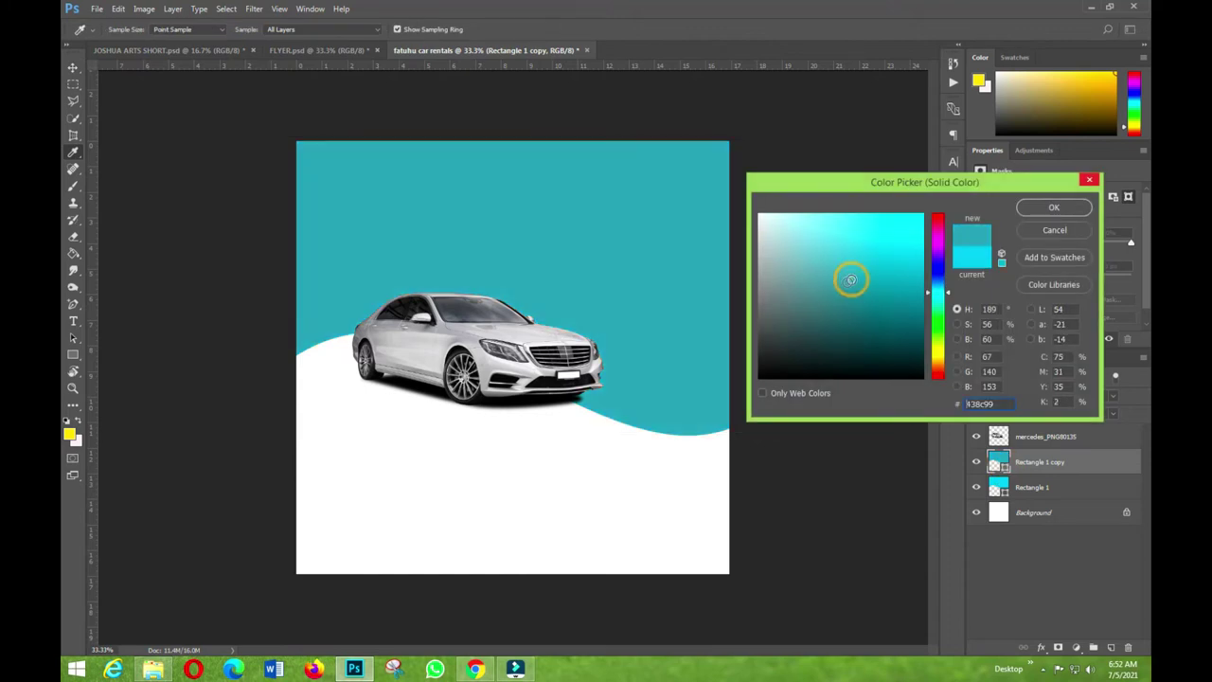
{"action": "left_click_drag", "start_coordinate": [866, 231], "coordinate": [868, 214]}
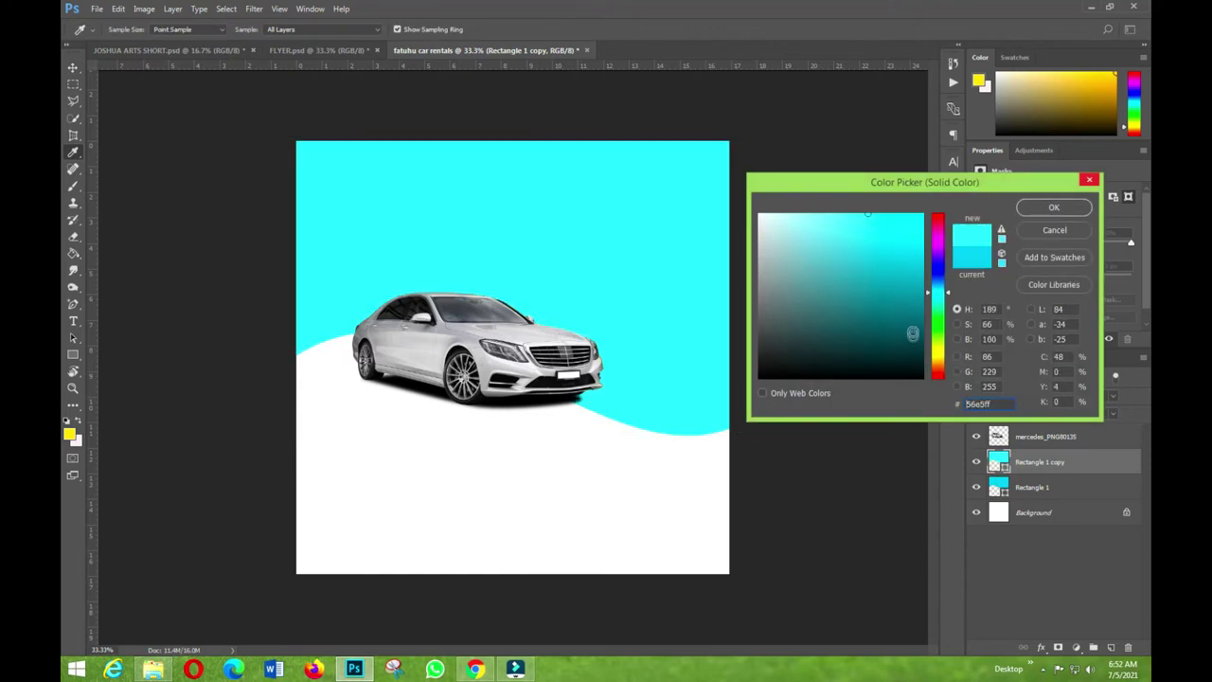
{"action": "left_click", "coordinate": [913, 332]}
{"action": "mouse_move", "coordinate": [913, 332]}
{"action": "left_mouse_down"}
{"action": "mouse_move", "coordinate": [915, 312]}
{"action": "mouse_move", "coordinate": [921, 325]}
{"action": "left_mouse_up"}
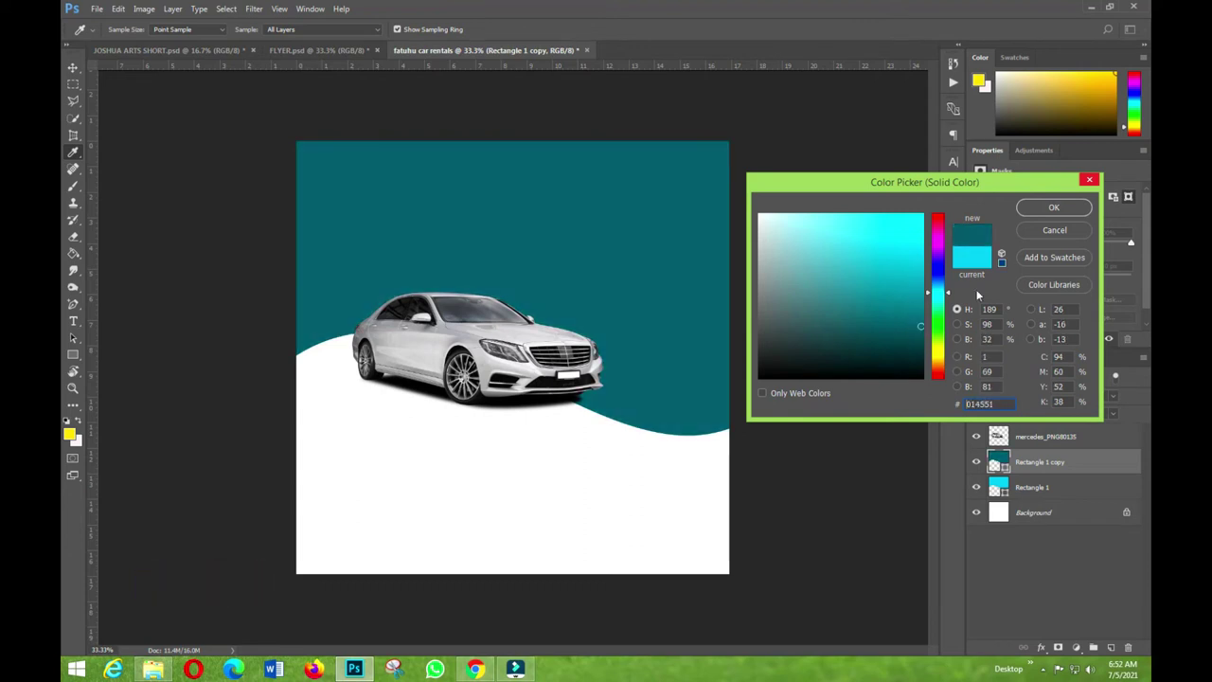
{"action": "left_click", "coordinate": [1053, 208]}
- Move the duplicated wave shape straight up so only its lower part covers the top of the canvas
{"action": "left_click", "coordinate": [621, 280]}
{"action": "left_click_drag", "start_coordinate": [623, 241], "coordinate": [635, 199]}
{"action": "right_click", "coordinate": [634, 199]}
{"action": "left_click", "coordinate": [623, 193]}
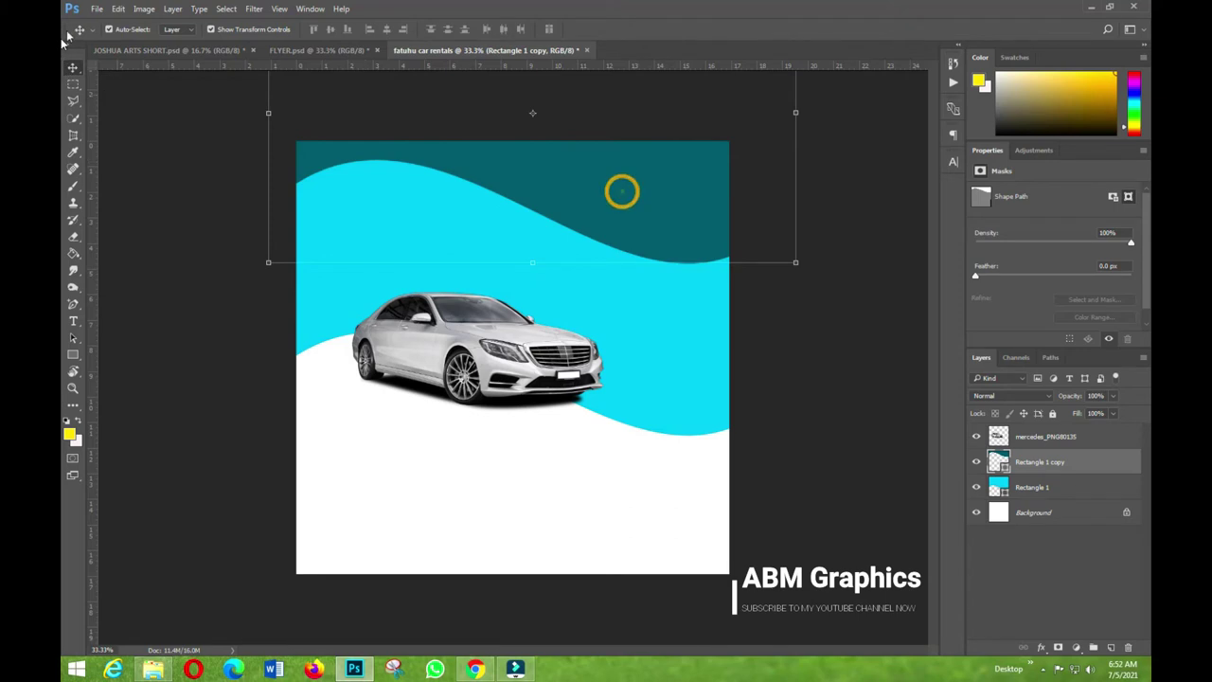
- Flip the duplicated wave shape horizontally using Free Transform
{"action": "left_click", "coordinate": [116, 9]}
{"action": "left_click", "coordinate": [160, 274]}
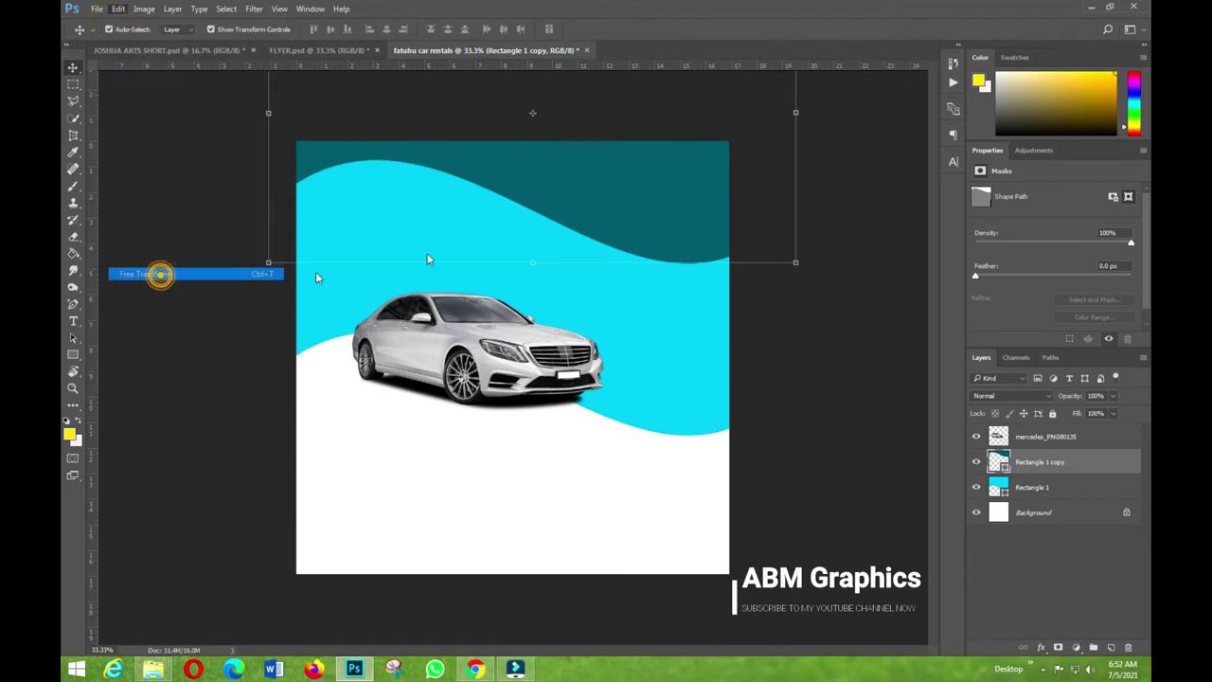
{"action": "right_click", "coordinate": [609, 183]}
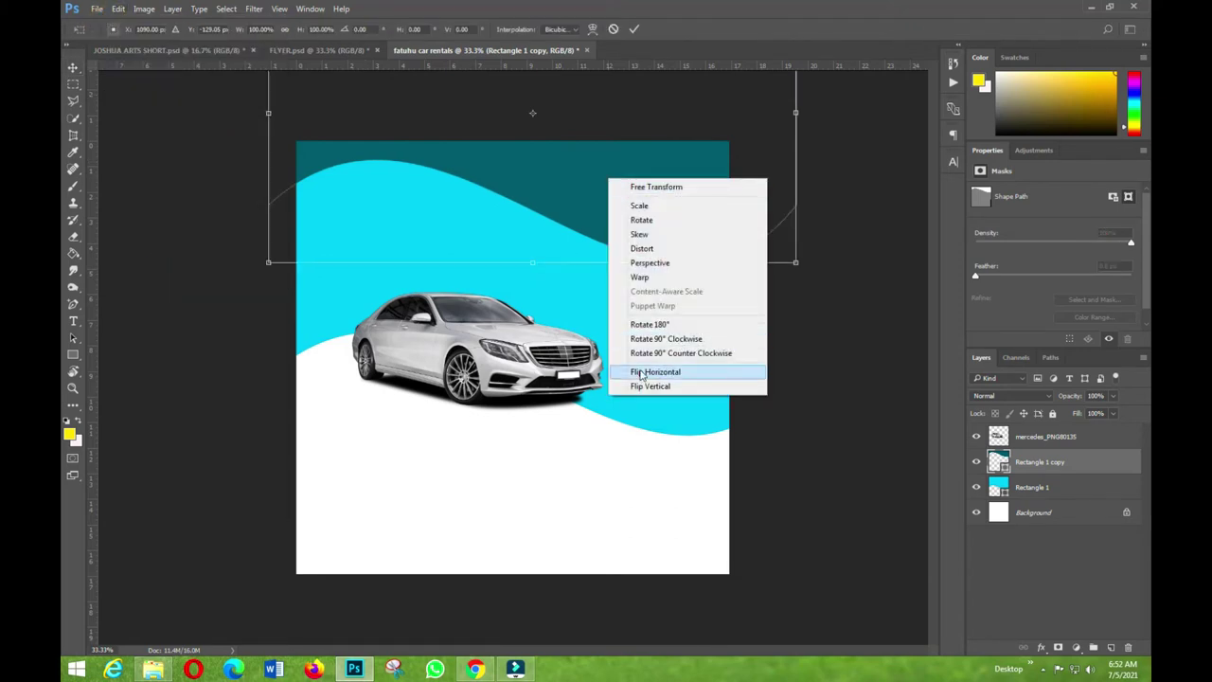
{"action": "left_click", "coordinate": [642, 373]}
{"action": "left_click", "coordinate": [635, 29]}
- Rotate the duplicated wave shape to about -34.4° and move it into the canvas's upper-left corner, committing the transform
{"action": "left_click_drag", "start_coordinate": [254, 271], "coordinate": [392, 397]}
{"action": "left_click_drag", "start_coordinate": [388, 217], "coordinate": [230, 182]}
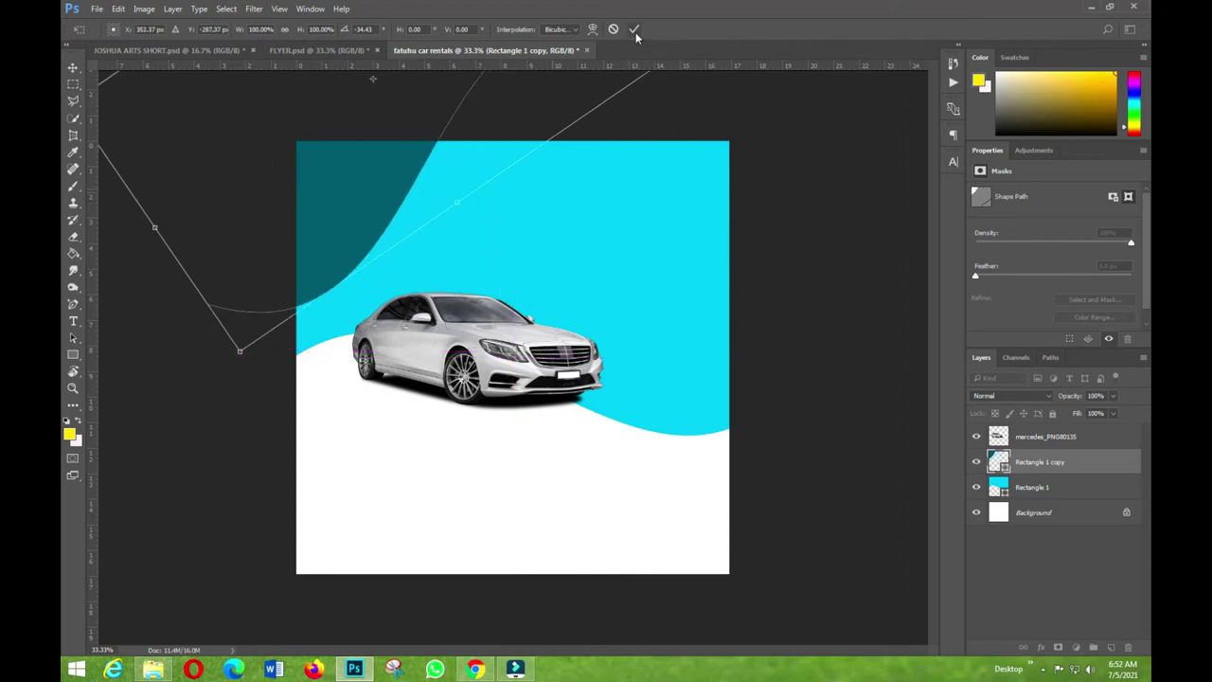
{"action": "left_click", "coordinate": [634, 29]}
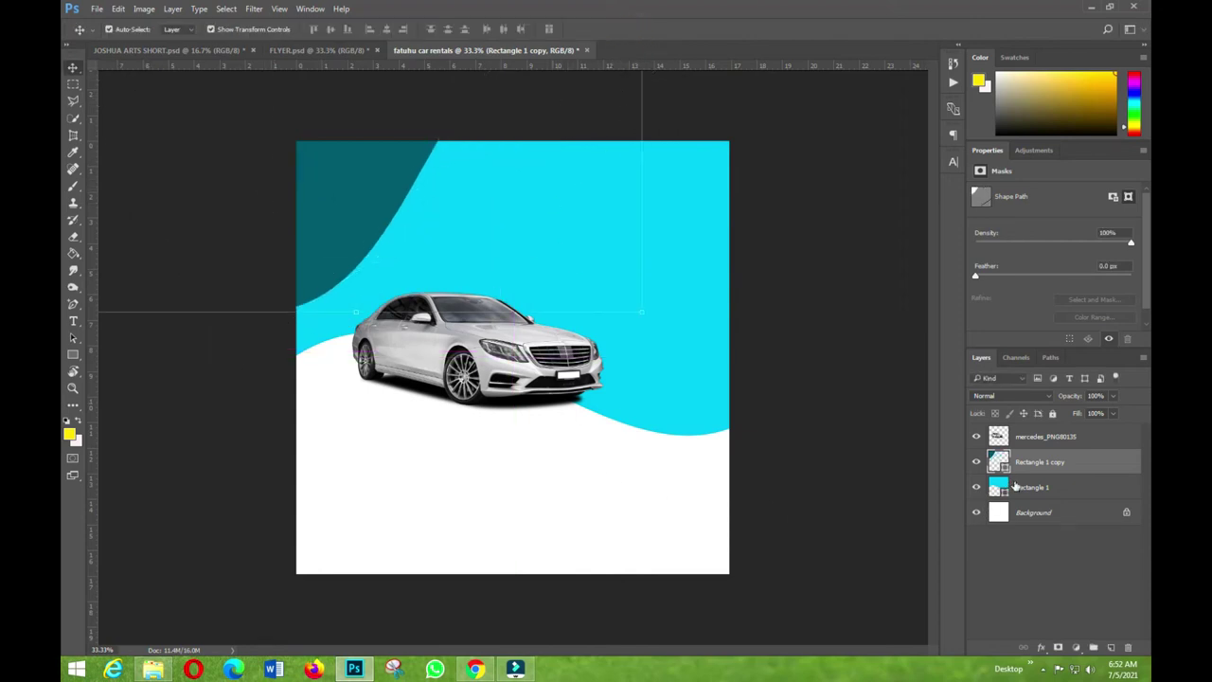
- Recolour the corner wave shape white (#ffffff) by sampling the flyer's white background, and deselect the shape
{"action": "double_click", "coordinate": [1004, 464]}
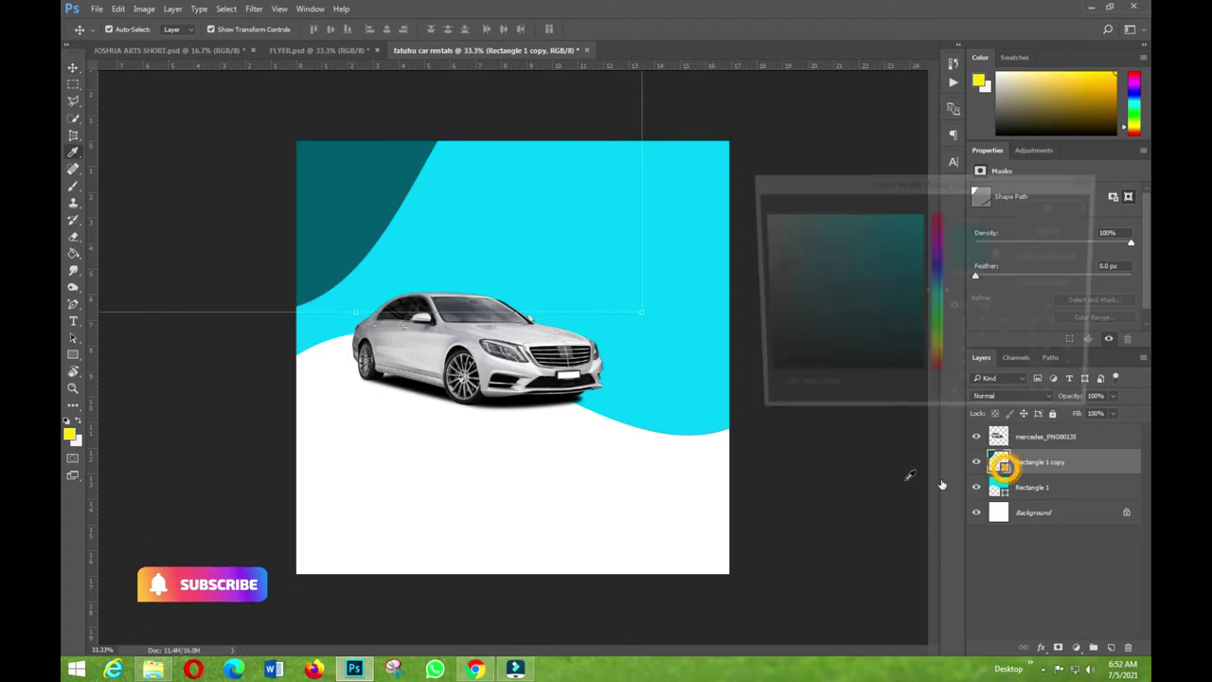
{"action": "left_click", "coordinate": [667, 470]}
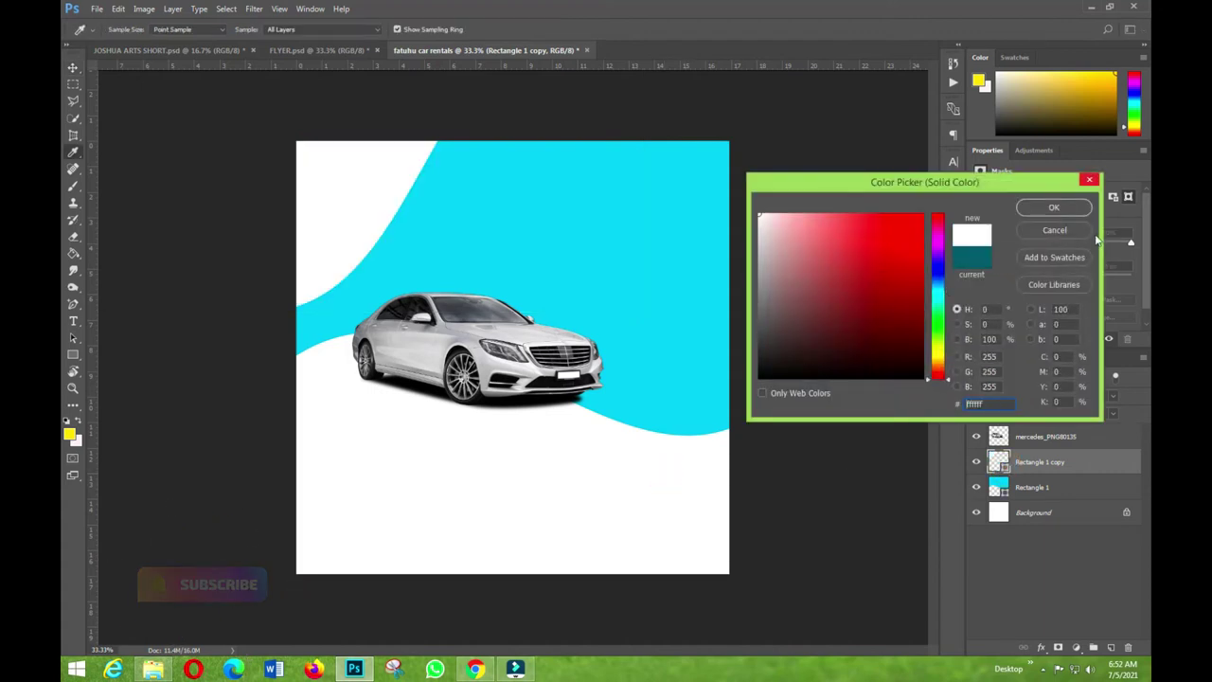
{"action": "left_click", "coordinate": [1054, 208]}
{"action": "left_click", "coordinate": [846, 302]}
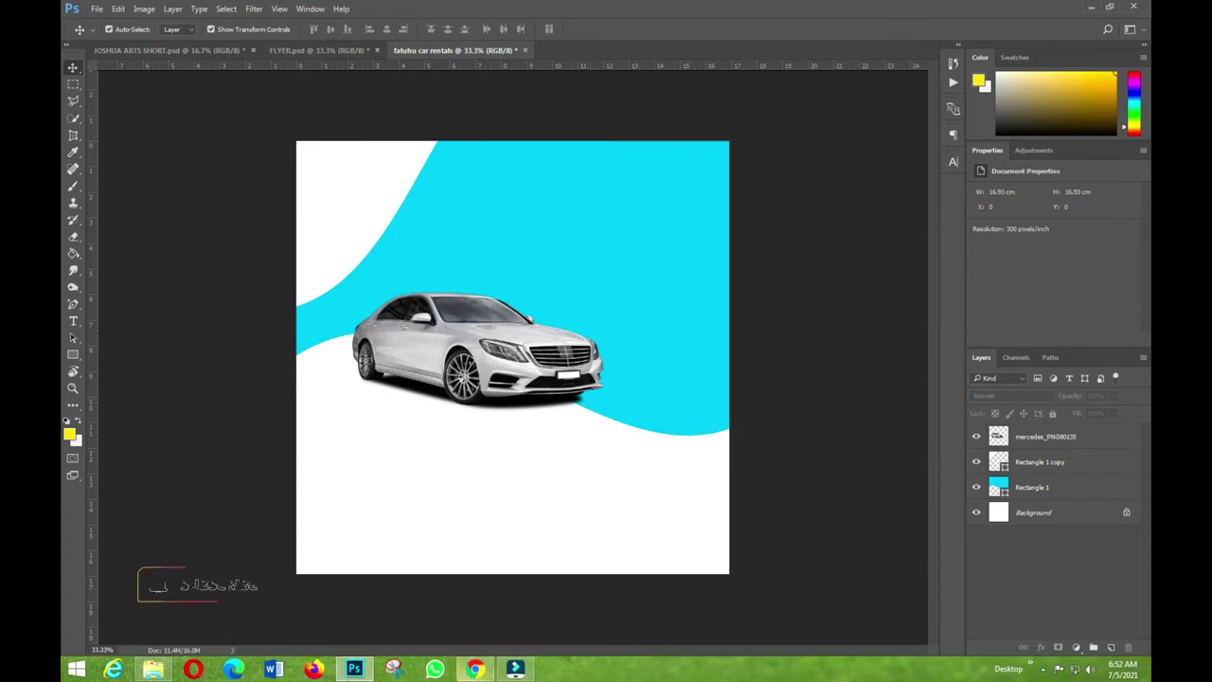
- Open New Text Document from the CAR RENTALS folder and copy the company name FATUHU CAR RENTALS
{"action": "left_click", "coordinate": [152, 669]}
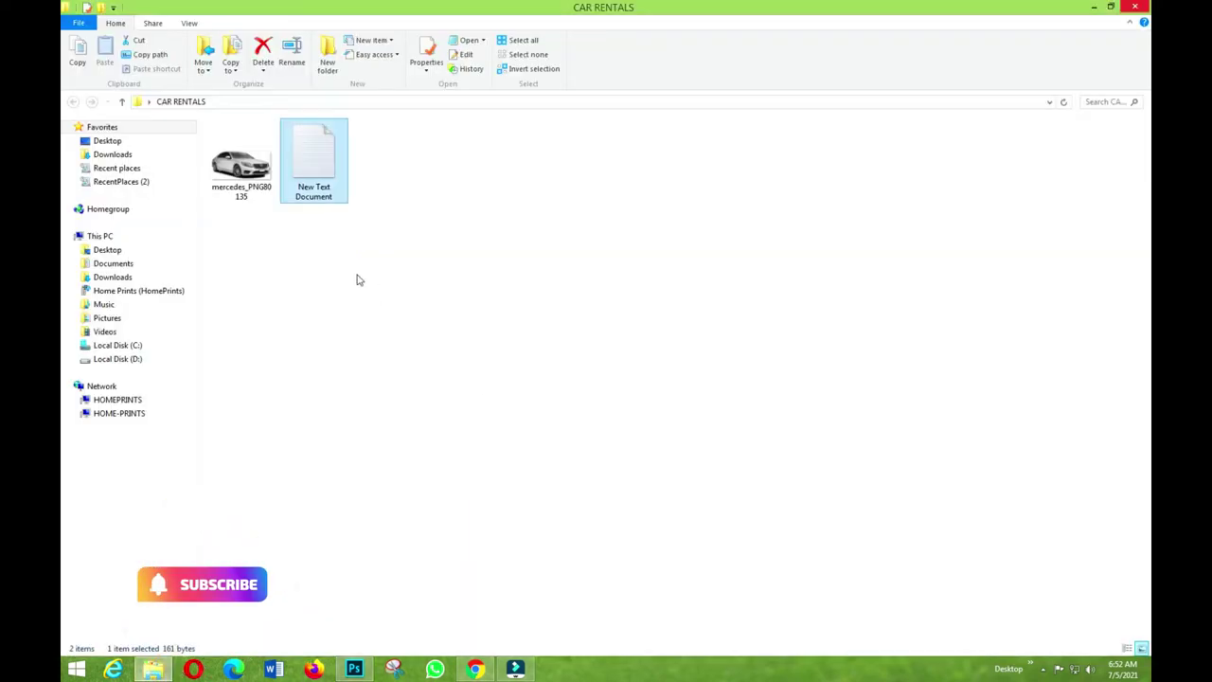
{"action": "double_click", "coordinate": [329, 185]}
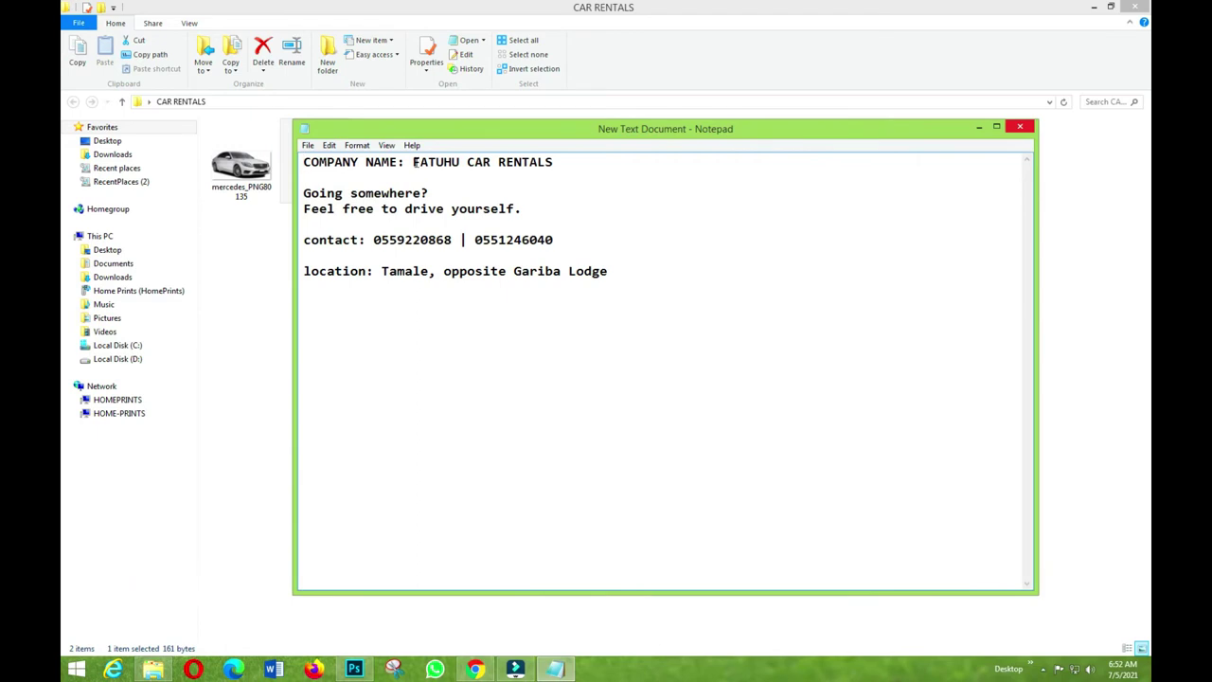
{"action": "right_click", "coordinate": [535, 161]}
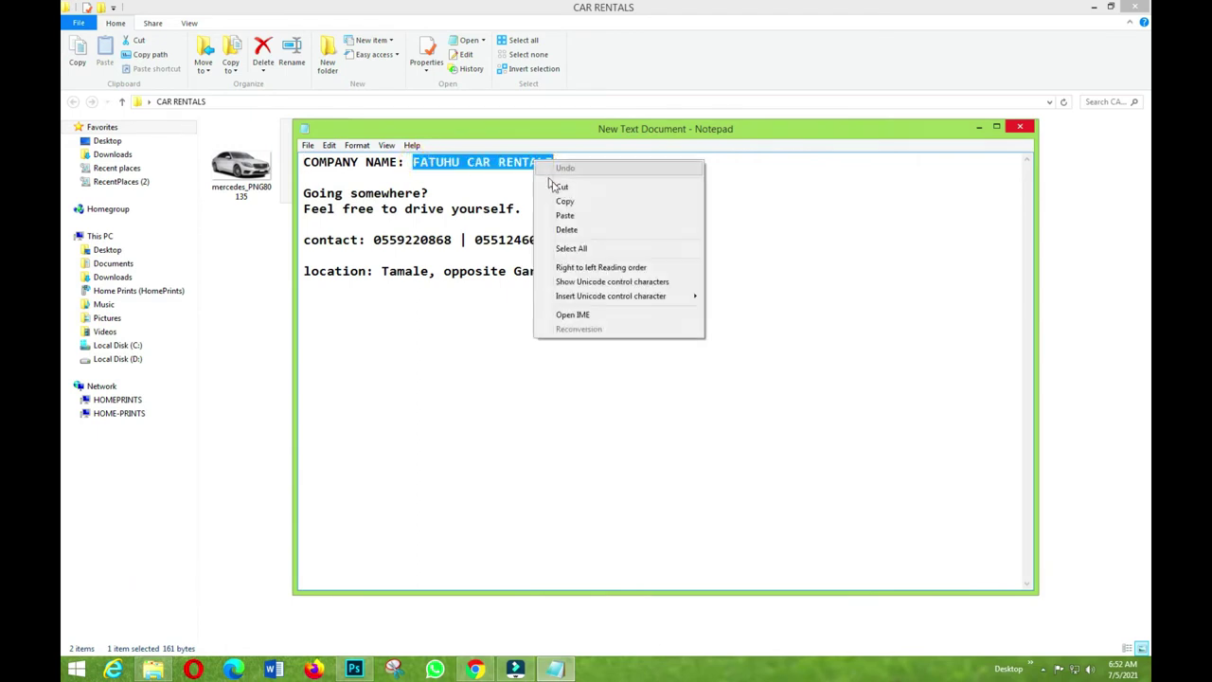
{"action": "left_click", "coordinate": [568, 198]}
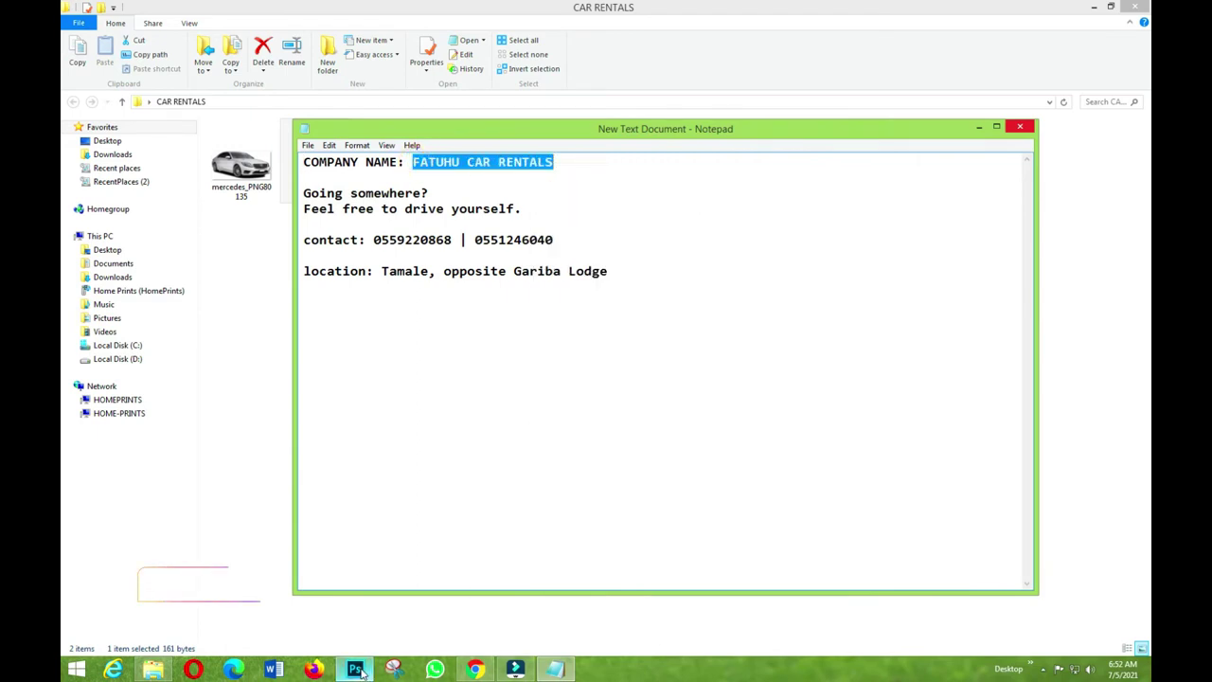
- Switch to Photoshop, paste FATUHU CAR RENTALS as a text line above the car, and move it right and slightly down onto the blue area
{"action": "left_click", "coordinate": [356, 669]}
{"action": "left_click", "coordinate": [74, 323]}
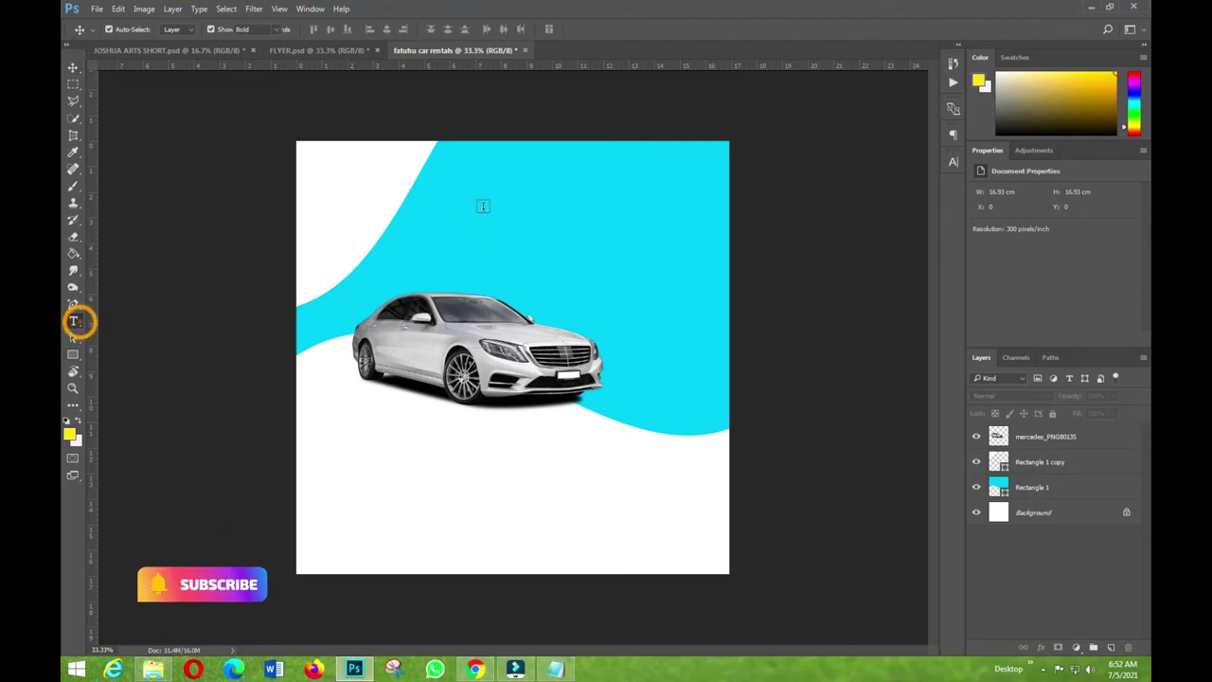
{"action": "right_click", "coordinate": [483, 212]}
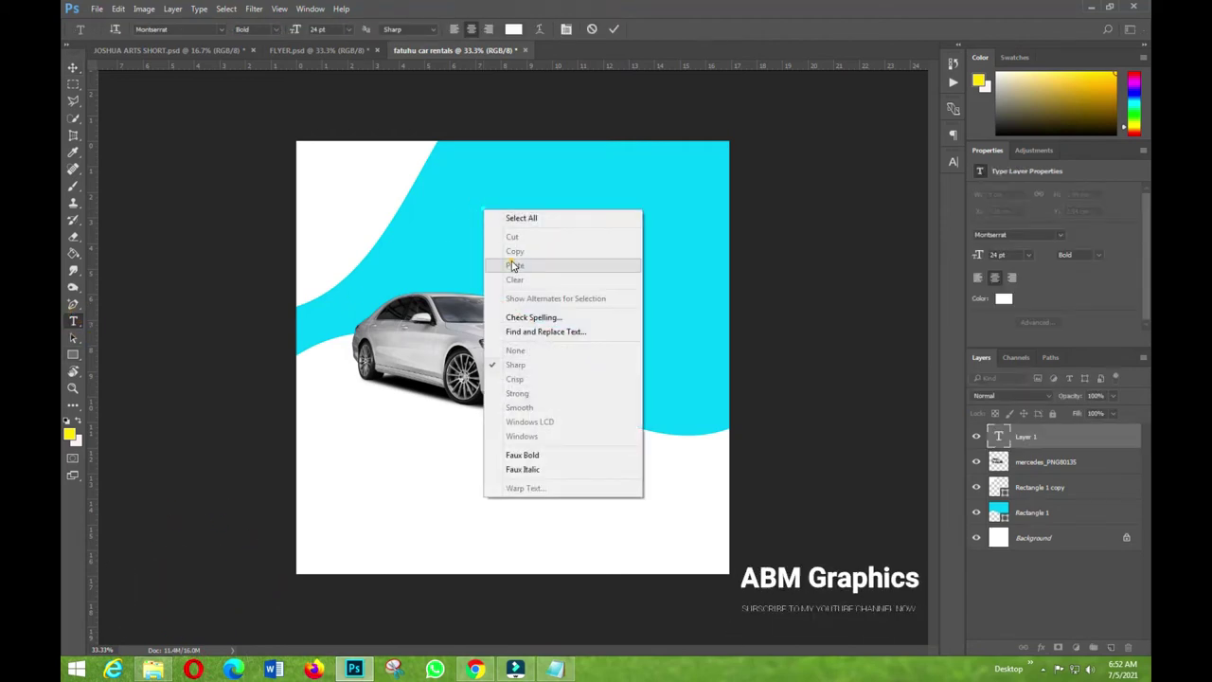
{"action": "left_click", "coordinate": [509, 261]}
{"action": "right_click", "coordinate": [494, 208]}
{"action": "left_click", "coordinate": [527, 264]}
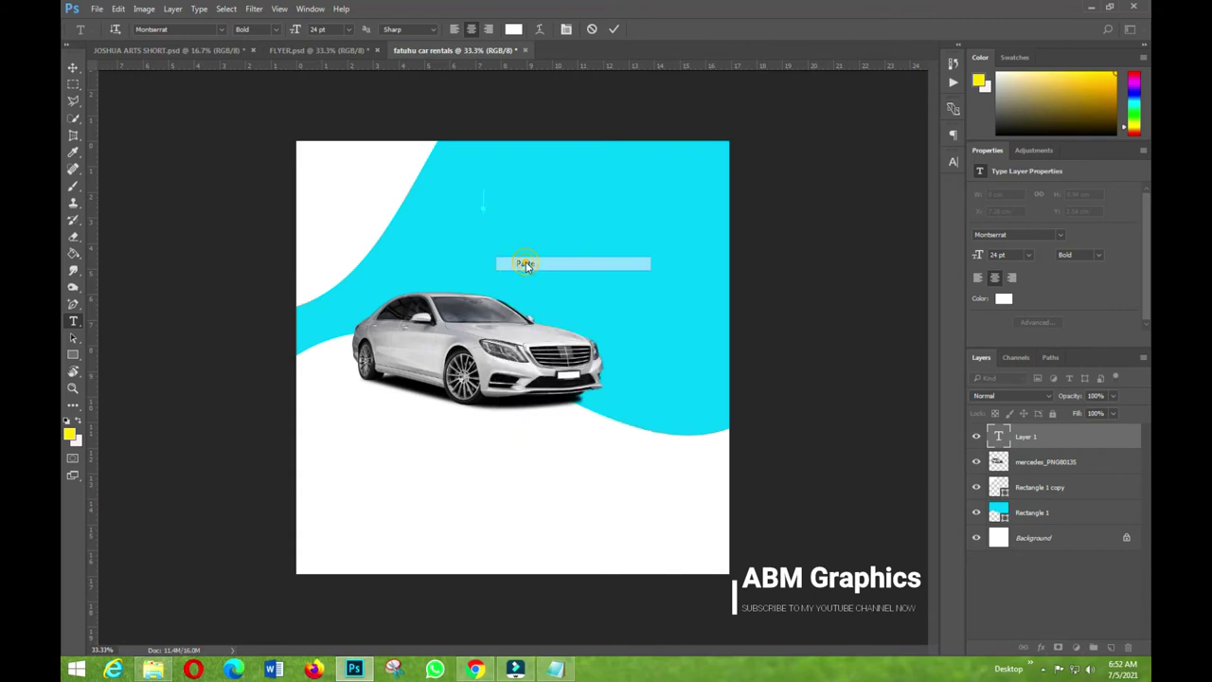
{"action": "left_click", "coordinate": [79, 69]}
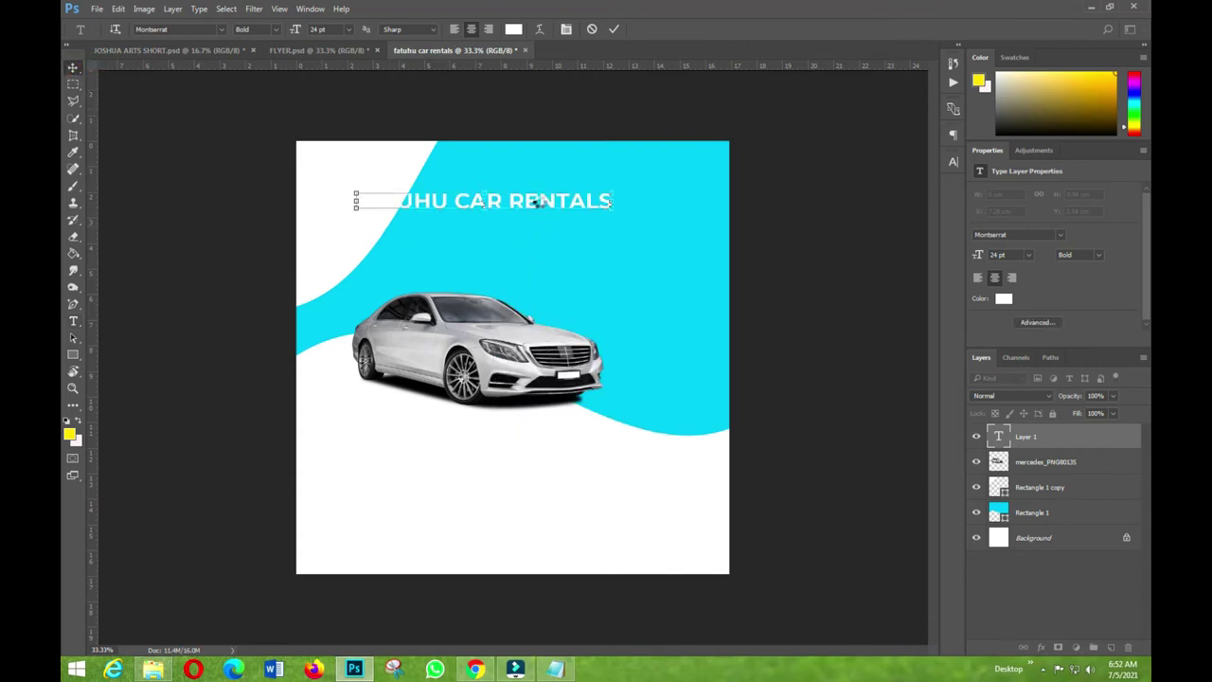
{"action": "left_click_drag", "start_coordinate": [562, 207], "coordinate": [644, 246]}
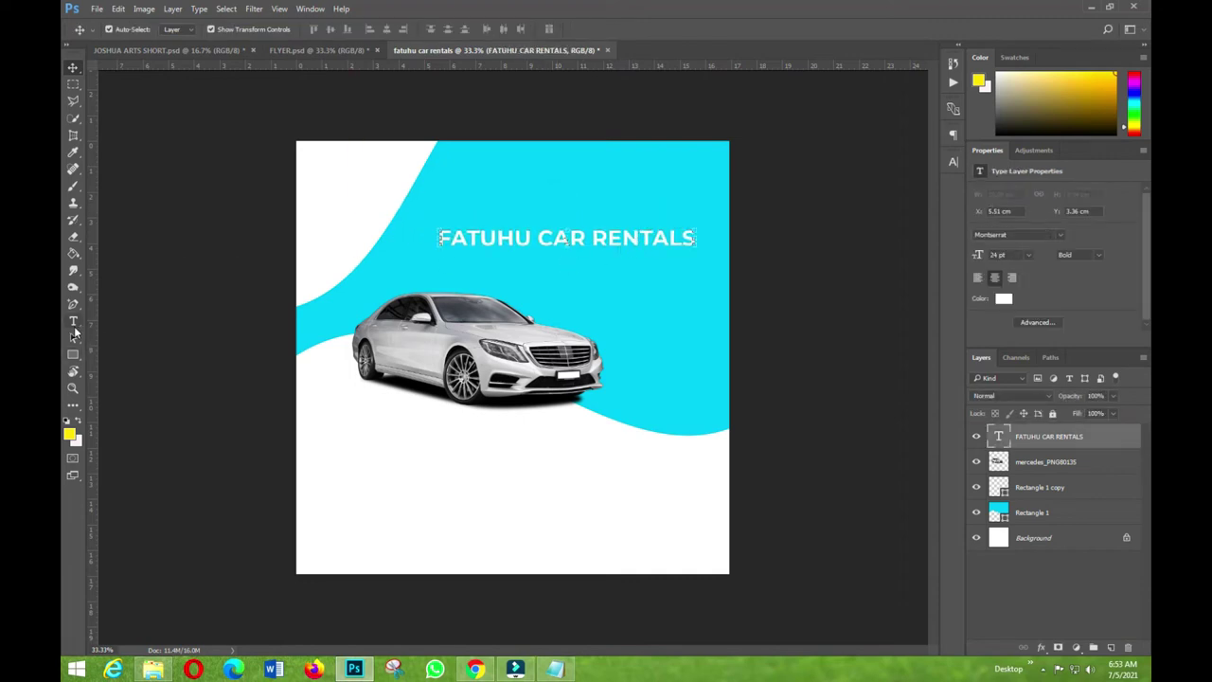
- Remove the words CAR RENTALS from the company name text, keep FATUHU, and commit the edit
{"action": "key", "text": "t"}
{"action": "left_click_drag", "start_coordinate": [537, 237], "coordinate": [698, 238]}
{"action": "right_click", "coordinate": [688, 236]}
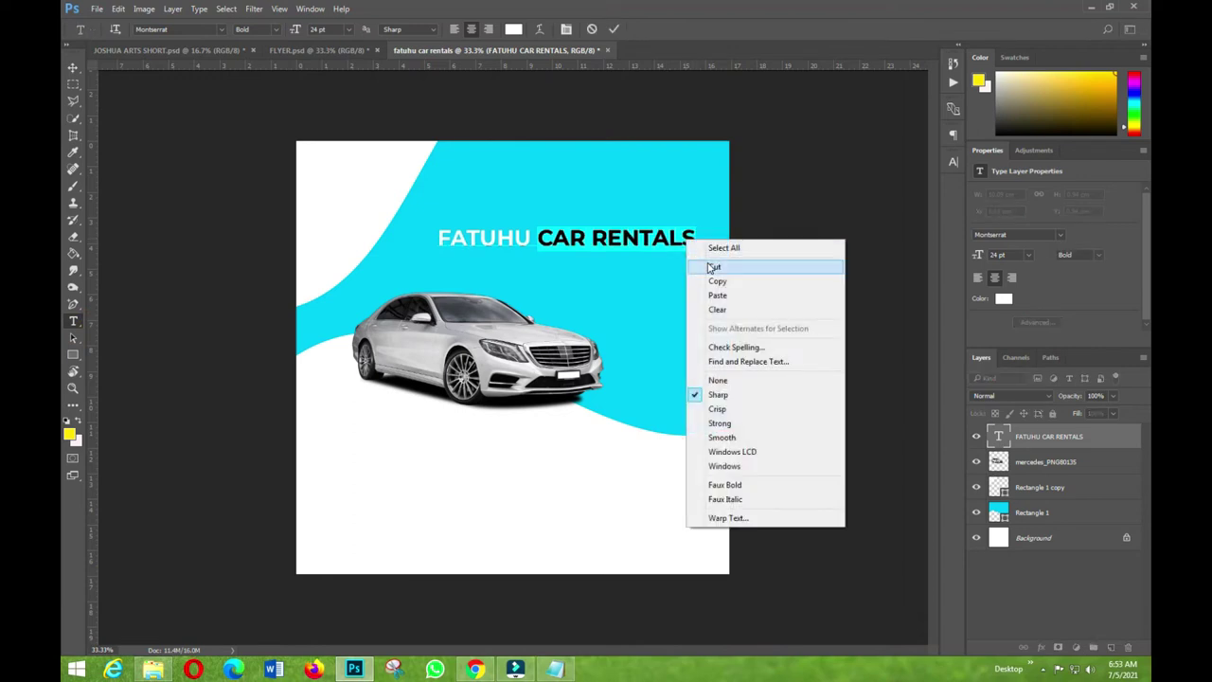
{"action": "left_click", "coordinate": [631, 102]}
{"action": "key", "text": "BackSpace"}
{"action": "left_click", "coordinate": [611, 32]}
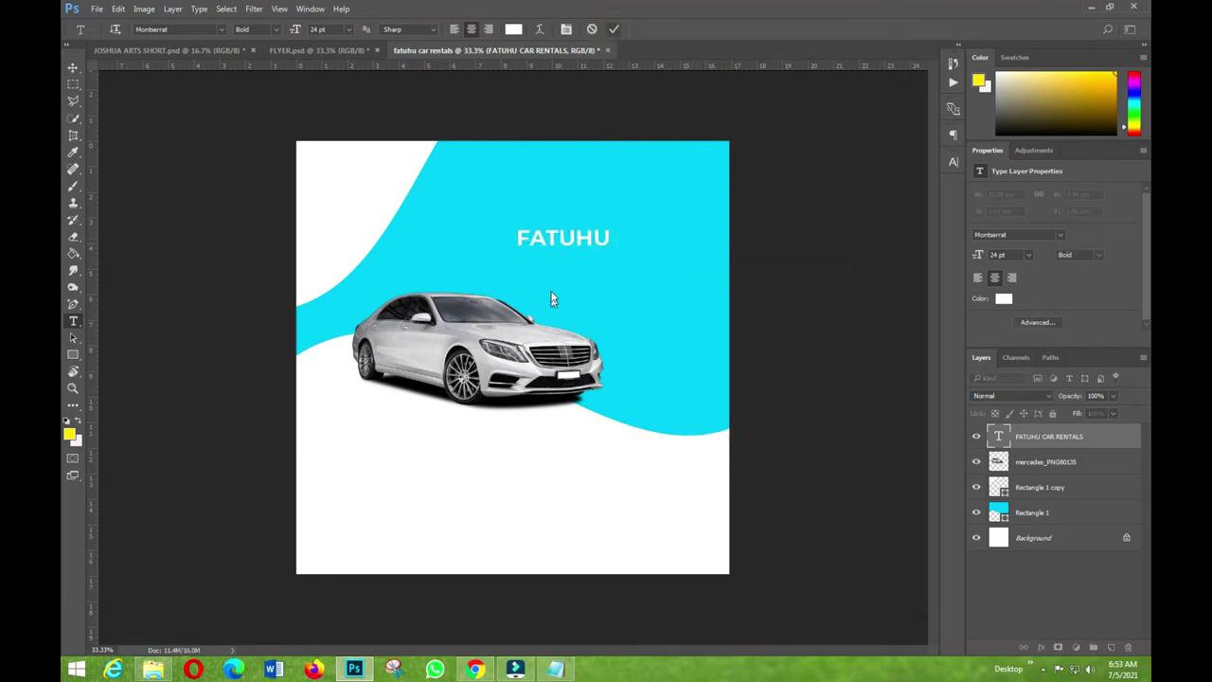
- Paste CAR RENTALS as a separate text line between FATUHU and the car, and commit it
{"action": "left_click", "coordinate": [554, 284]}
{"action": "right_click", "coordinate": [555, 286]}
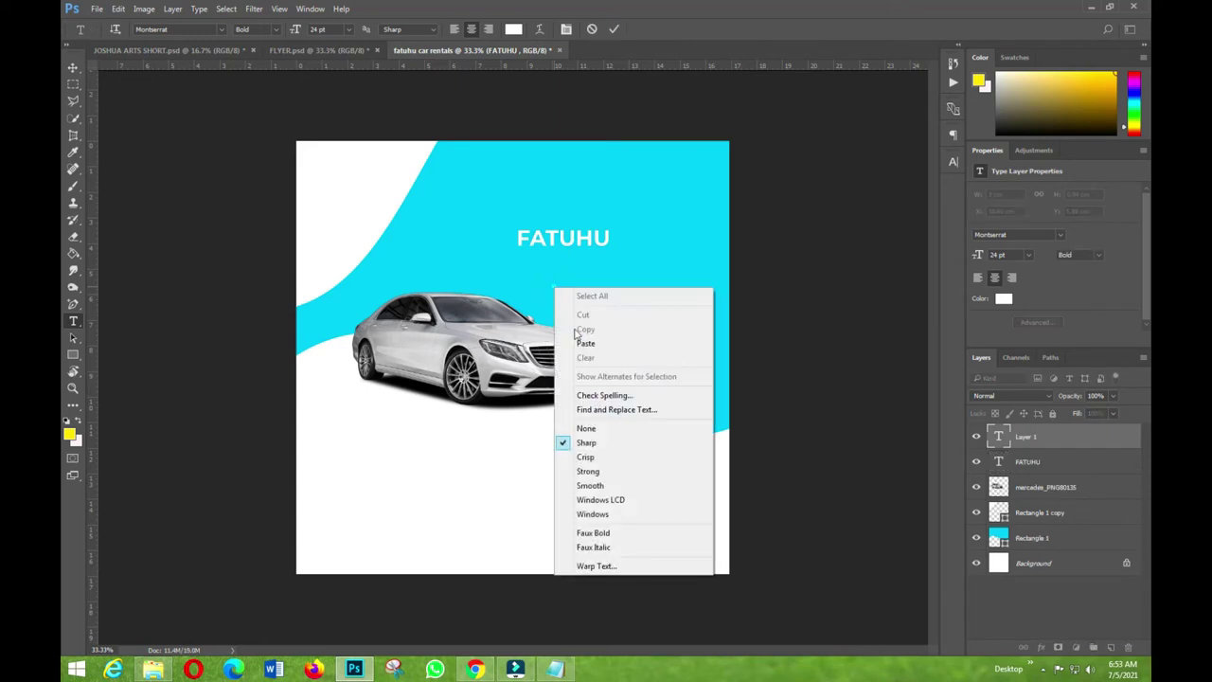
{"action": "left_click", "coordinate": [589, 341]}
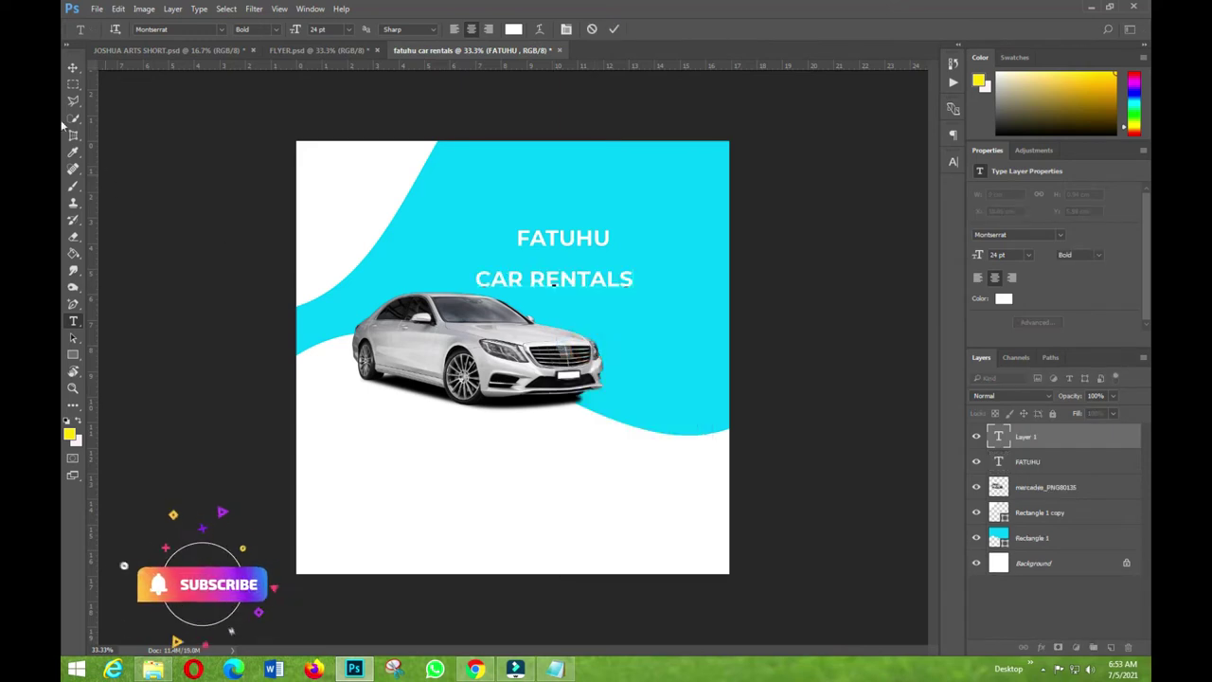
{"action": "key", "text": "ctrl+Return"}
{"action": "key", "text": "v"}
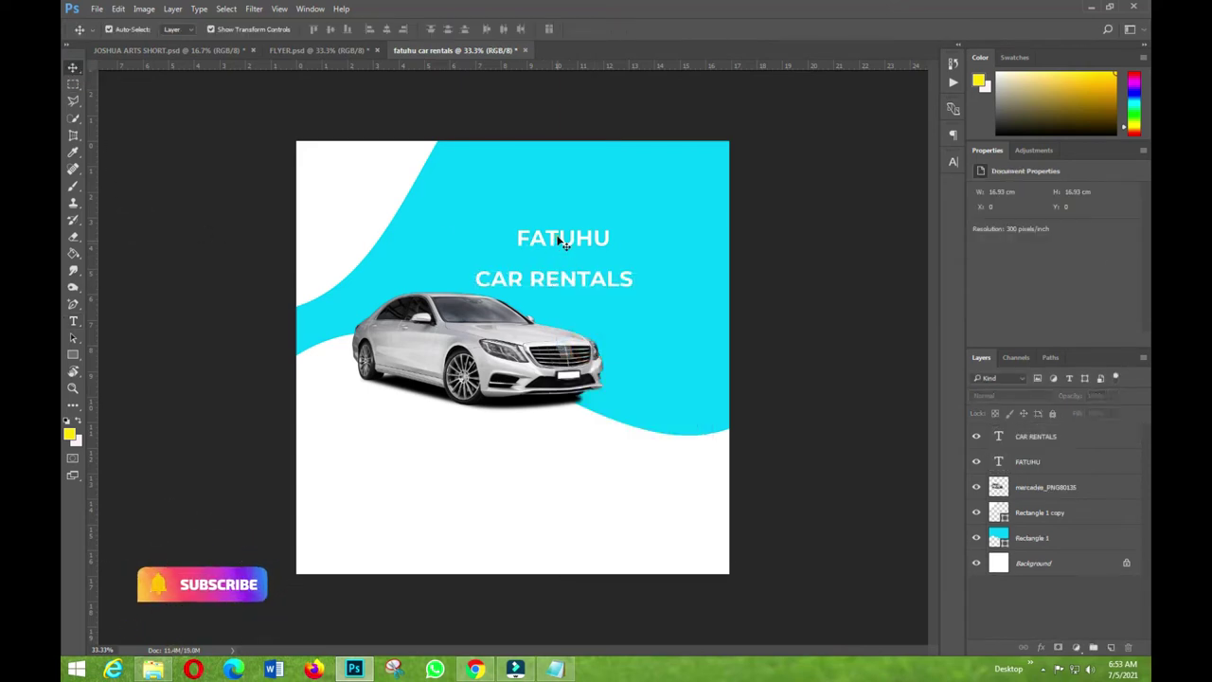
- Move the FATUHU text up and slightly left on the blue area, and set its font size to 48 pt
{"action": "left_click", "coordinate": [559, 237]}
{"action": "key", "text": "ctrl+t"}
{"action": "left_click_drag", "start_coordinate": [578, 245], "coordinate": [558, 217]}
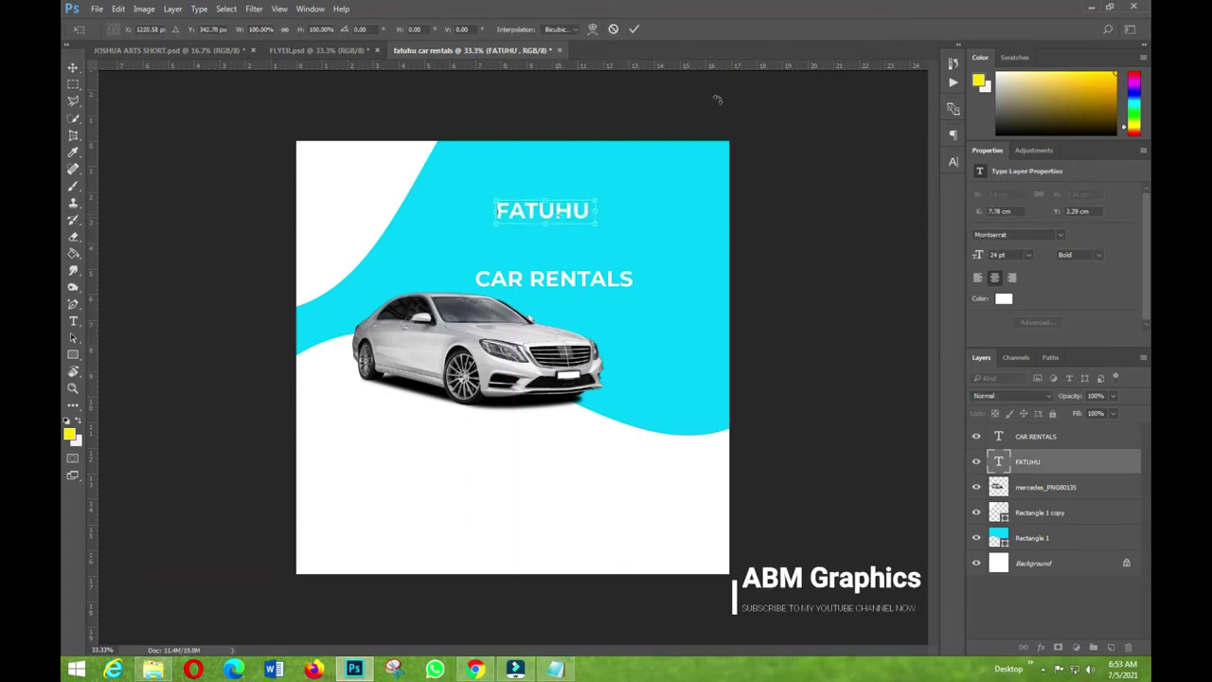
{"action": "left_click", "coordinate": [635, 32]}
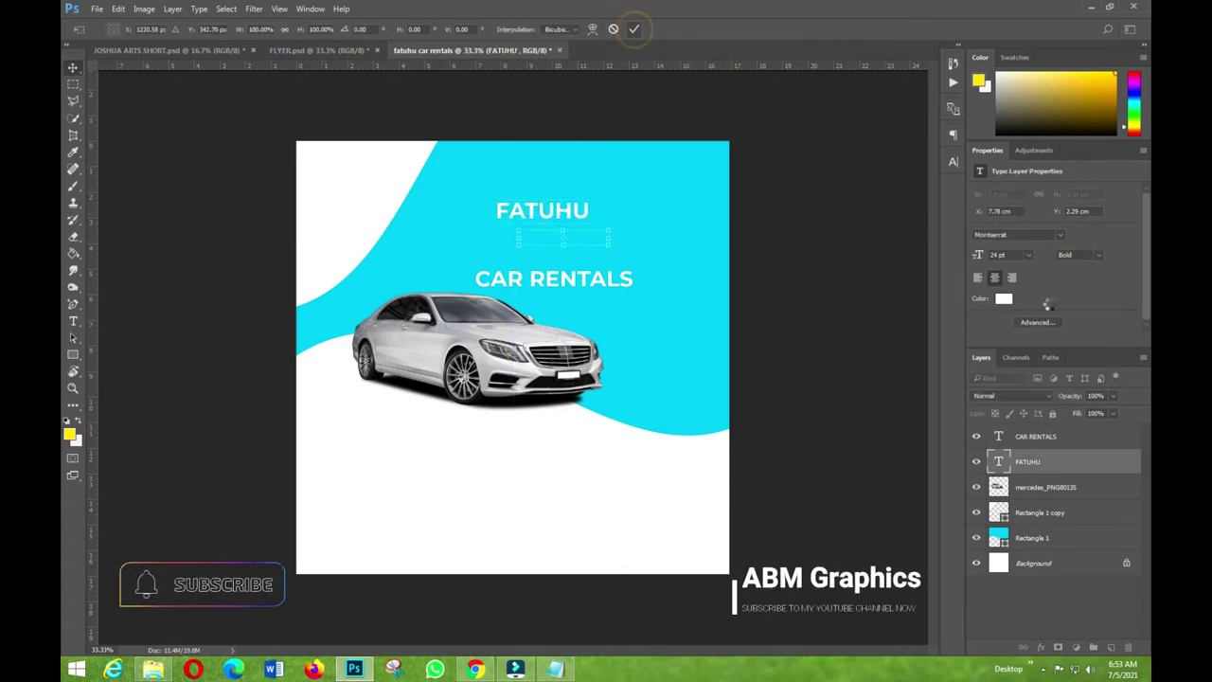
{"action": "left_click", "coordinate": [1028, 255]}
{"action": "left_click", "coordinate": [1019, 459]}
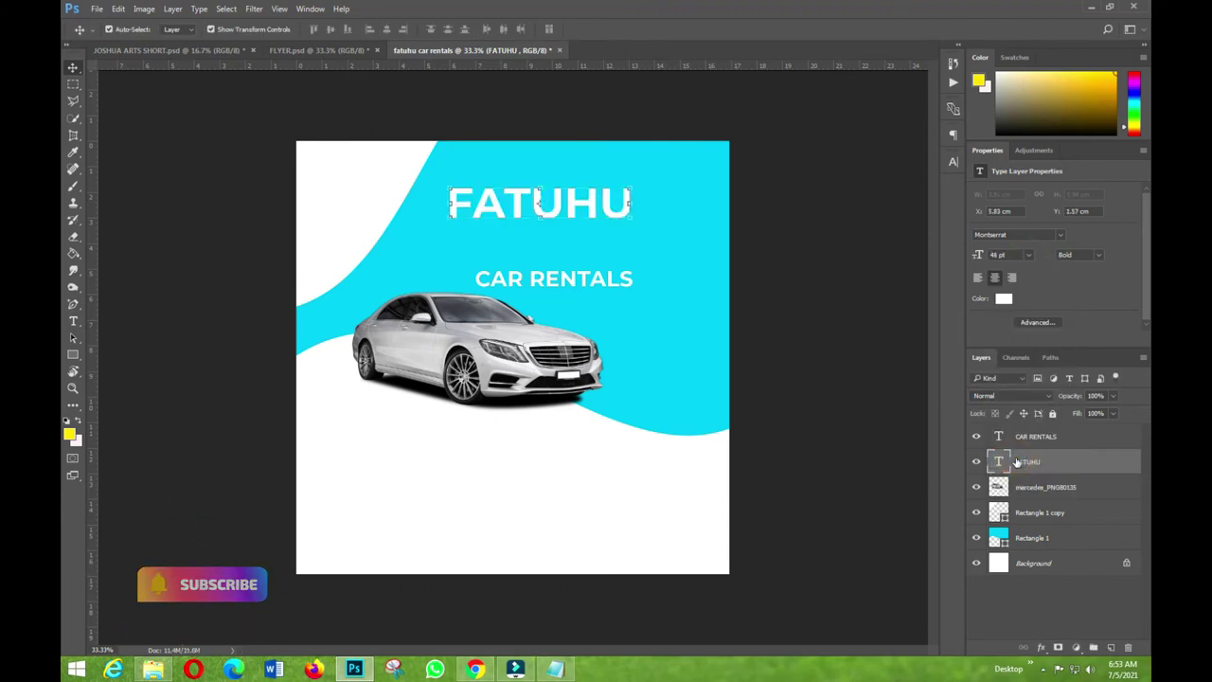
{"action": "left_click_drag", "start_coordinate": [558, 205], "coordinate": [562, 212]}
{"action": "left_click", "coordinate": [557, 282]}
{"action": "key", "text": "ctrl+t"}
{"action": "left_click", "coordinate": [613, 29]}
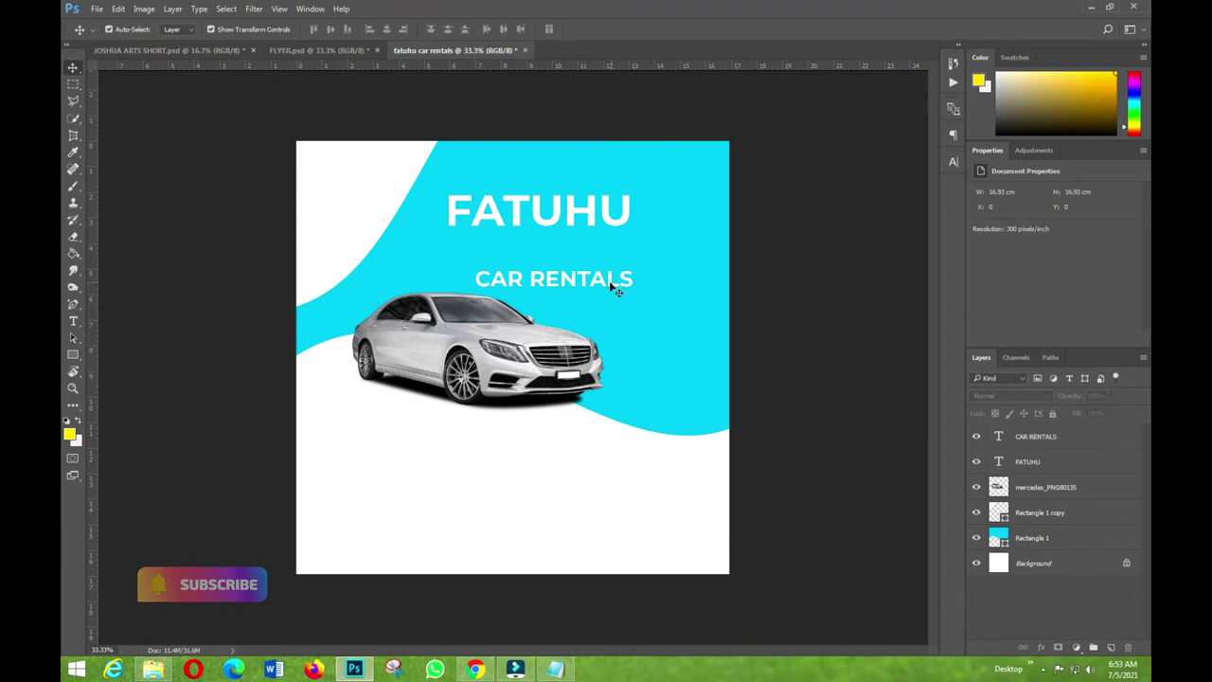
- Move CAR RENTALS up directly beneath FATUHU, shifted slightly right, and set its font weight to Medium
{"action": "left_click_drag", "start_coordinate": [612, 283], "coordinate": [639, 251]}
{"action": "left_click", "coordinate": [1098, 256]}
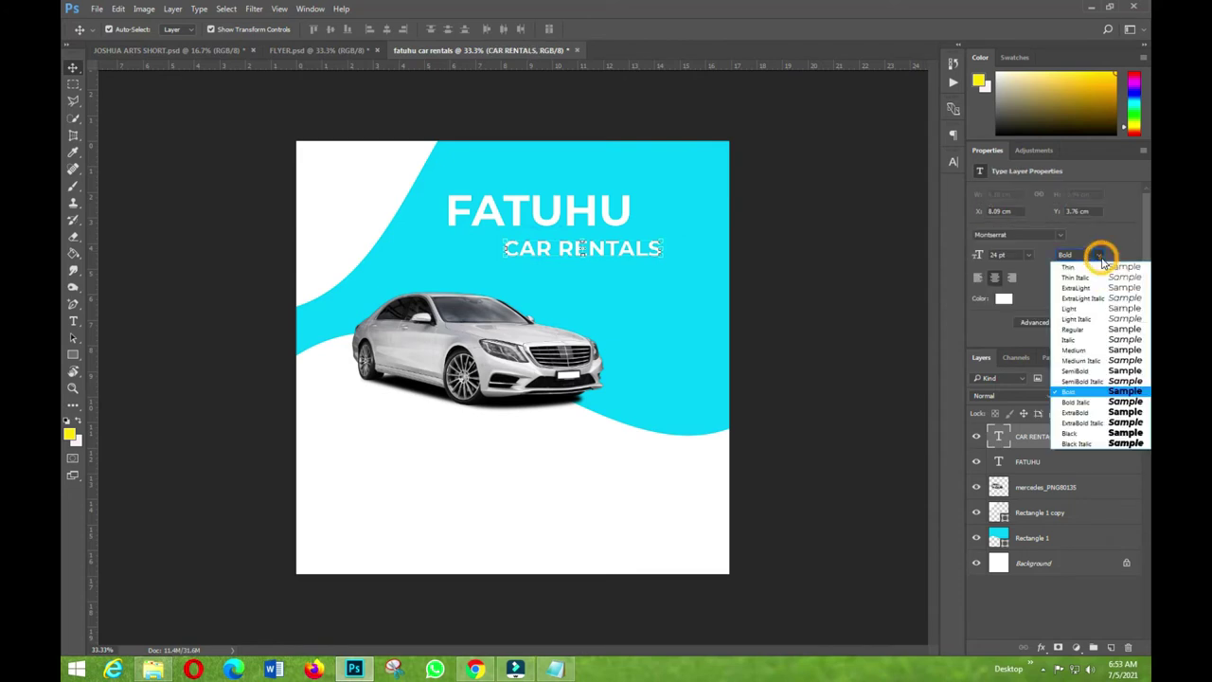
{"action": "left_click", "coordinate": [1084, 350]}
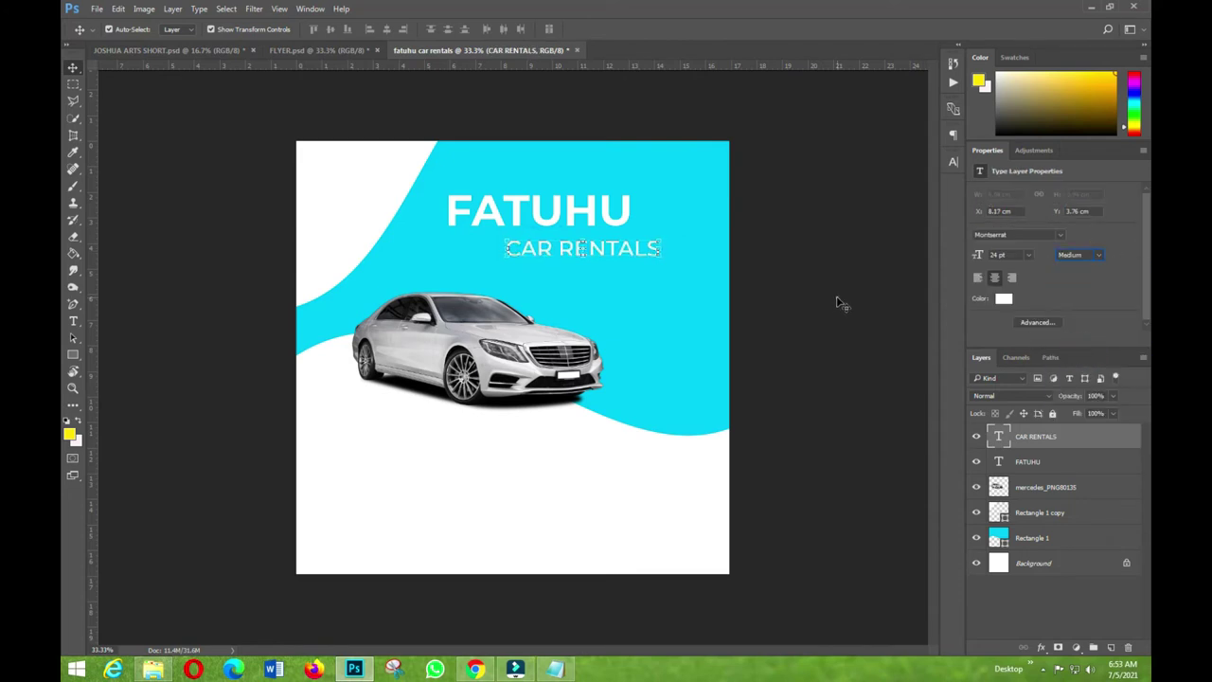
{"action": "left_click_drag", "start_coordinate": [599, 256], "coordinate": [585, 249]}
- Switch to the Notepad text document and copy the line "Going somewhere?"
{"action": "left_click", "coordinate": [557, 670]}
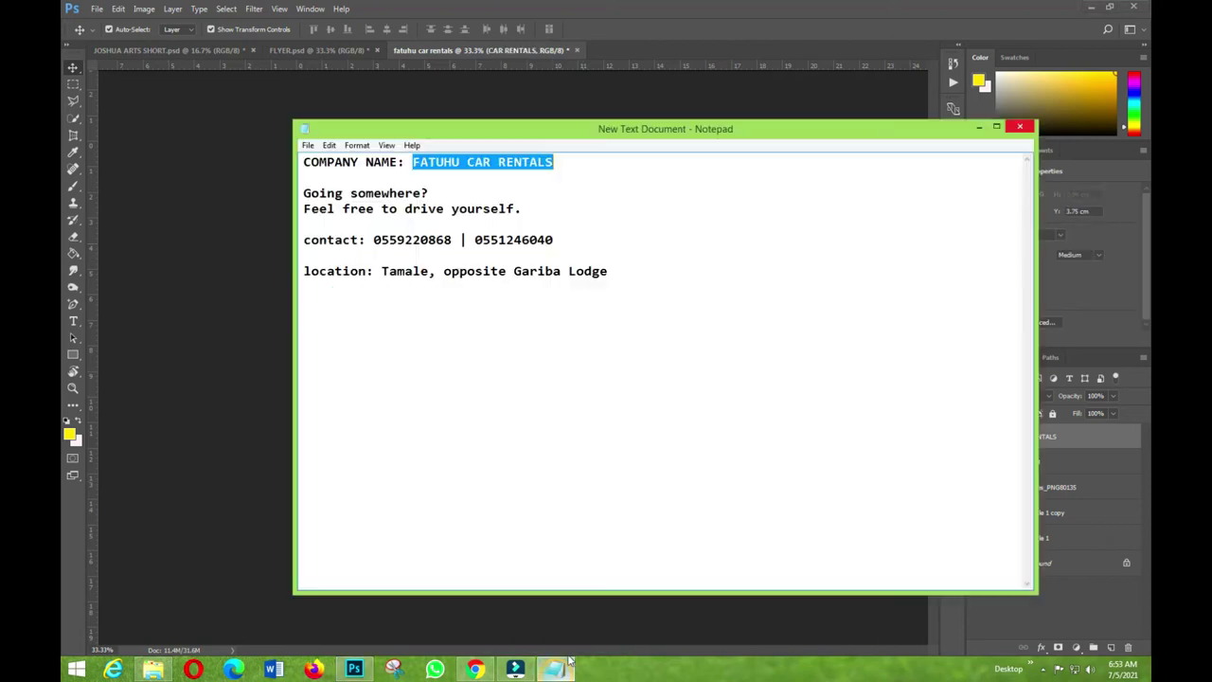
{"action": "left_click_drag", "start_coordinate": [302, 193], "coordinate": [423, 193]}
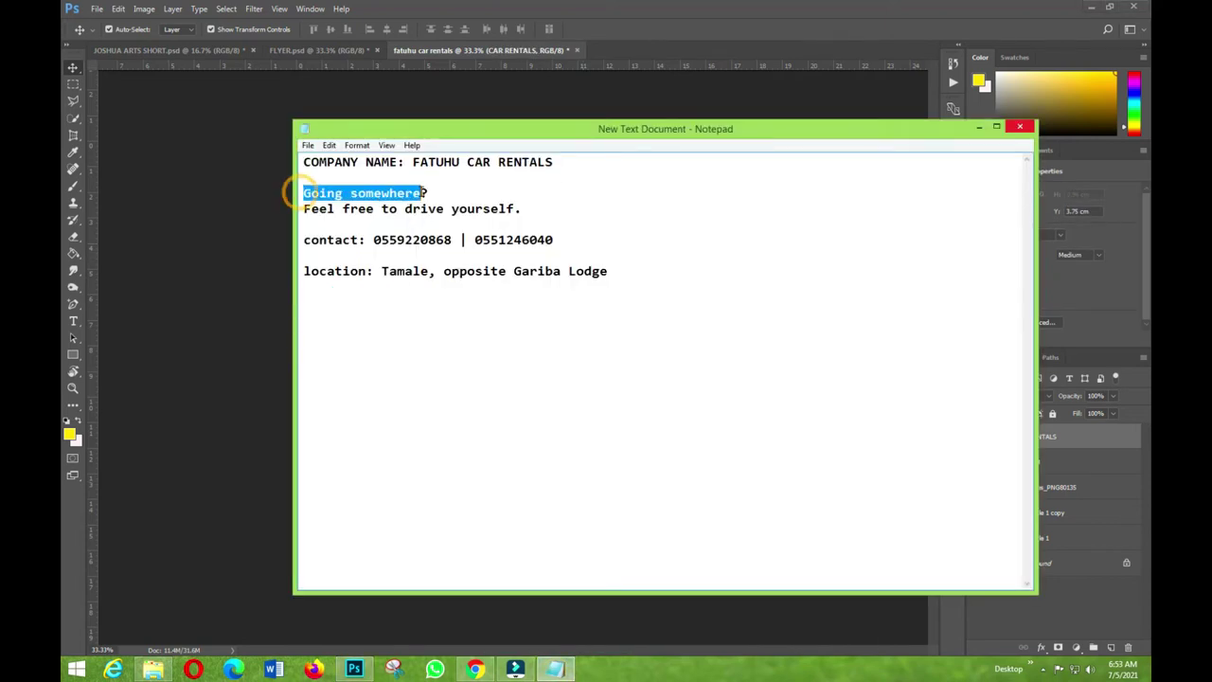
{"action": "right_click", "coordinate": [406, 194]}
{"action": "left_click", "coordinate": [434, 232]}
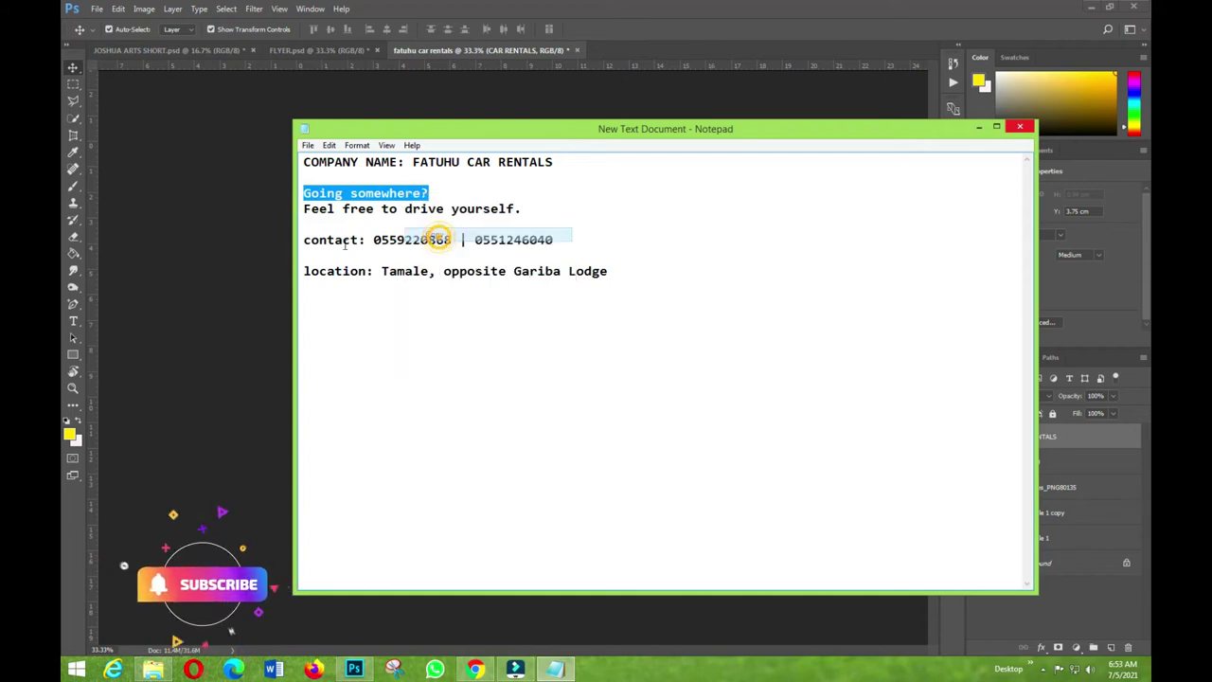
- Switch to Photoshop and paste "Going somewhere?" as a new text line below CAR RENTALS
{"action": "left_click", "coordinate": [260, 244]}
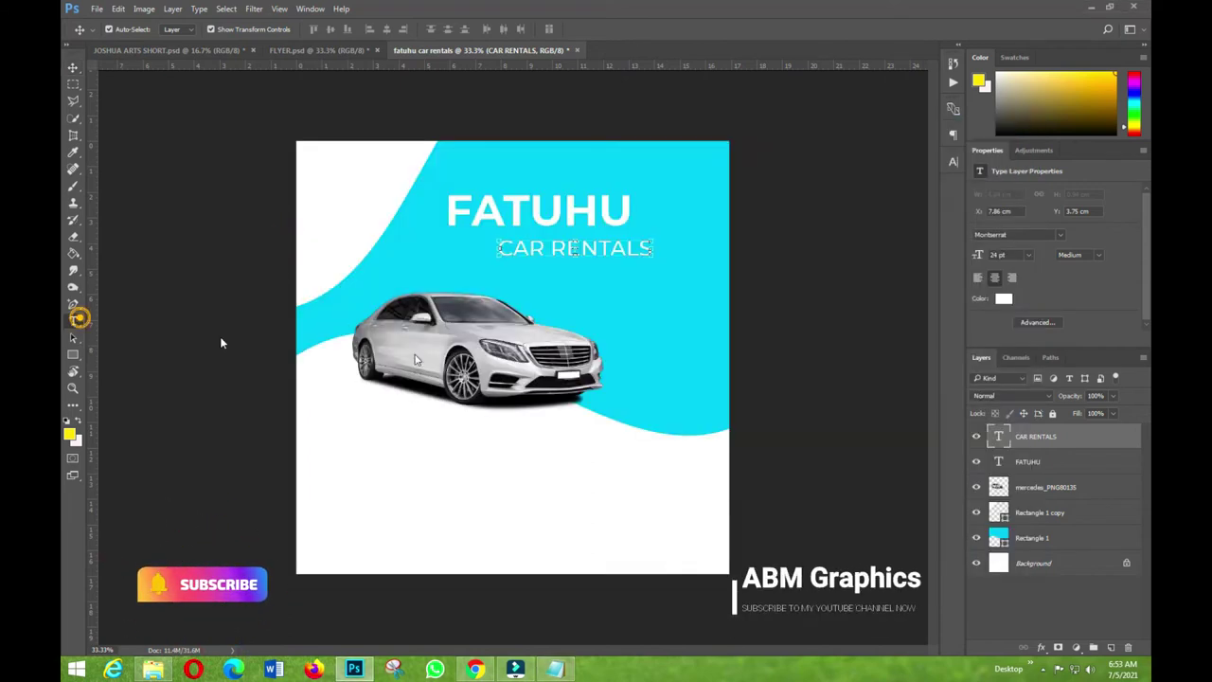
{"action": "left_click", "coordinate": [587, 297]}
{"action": "right_click", "coordinate": [591, 302]}
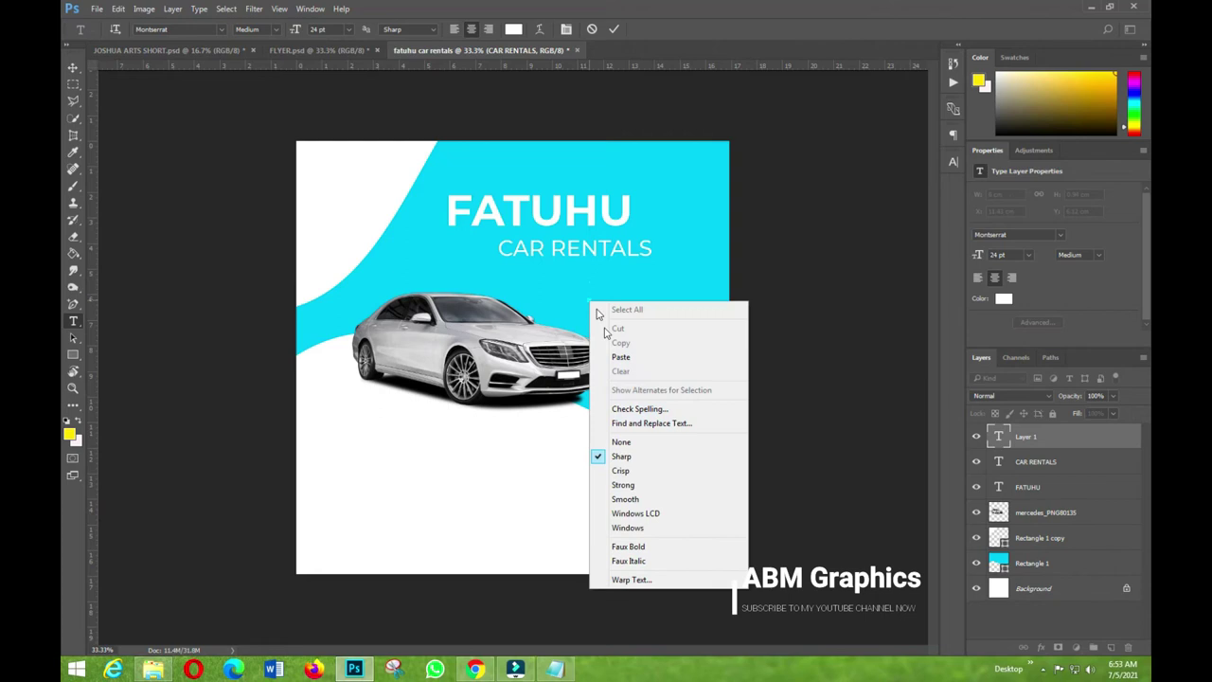
{"action": "left_click", "coordinate": [622, 357]}
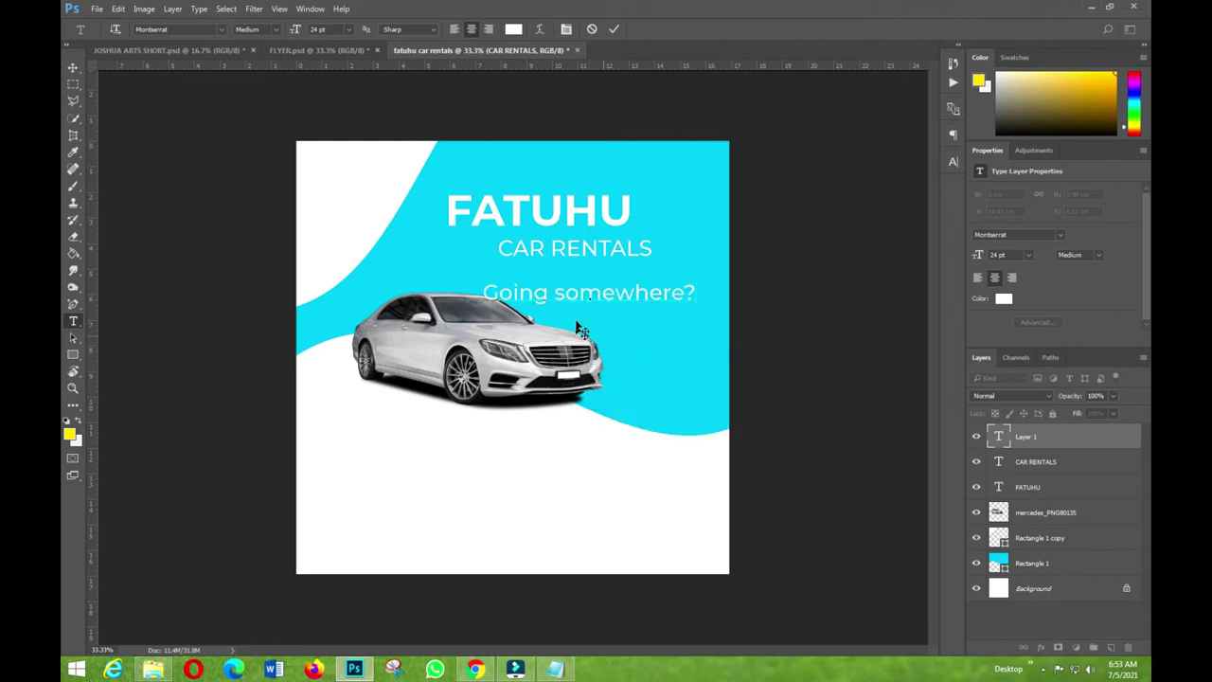
- Arrange "Going somewhere?" as two left-aligned lines, broken after Going, directly beneath CAR RENTALS
{"action": "left_click", "coordinate": [560, 295]}
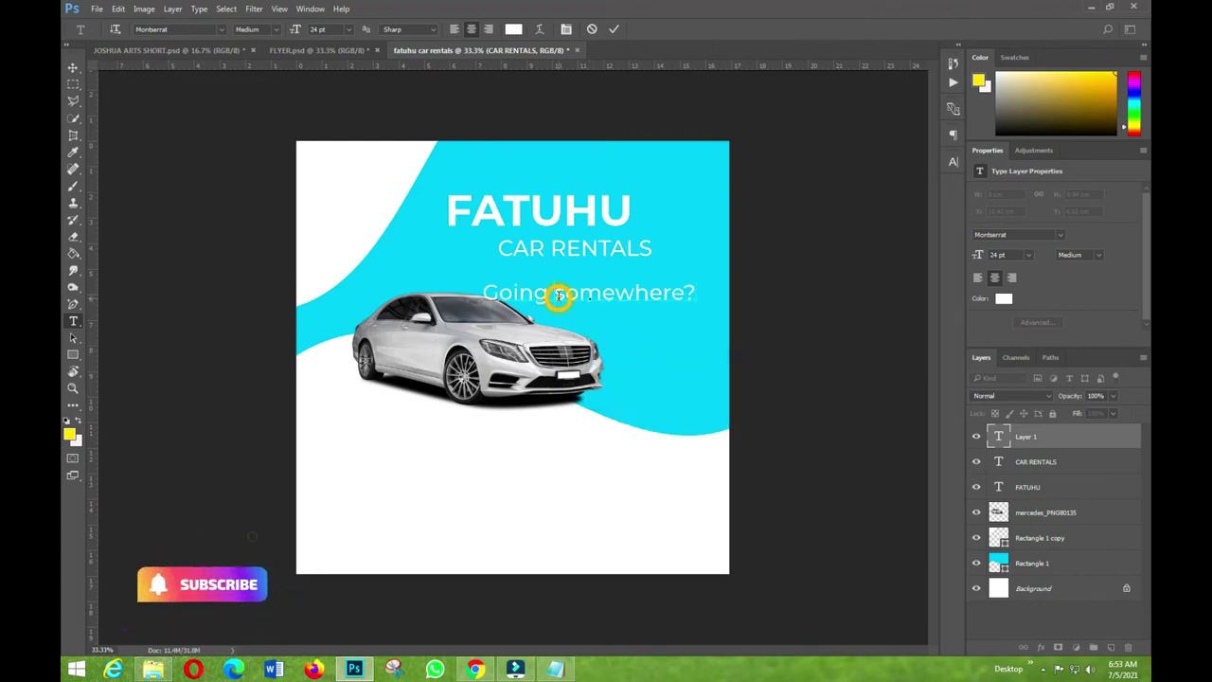
{"action": "key", "text": "Return"}
{"action": "left_click", "coordinate": [77, 64]}
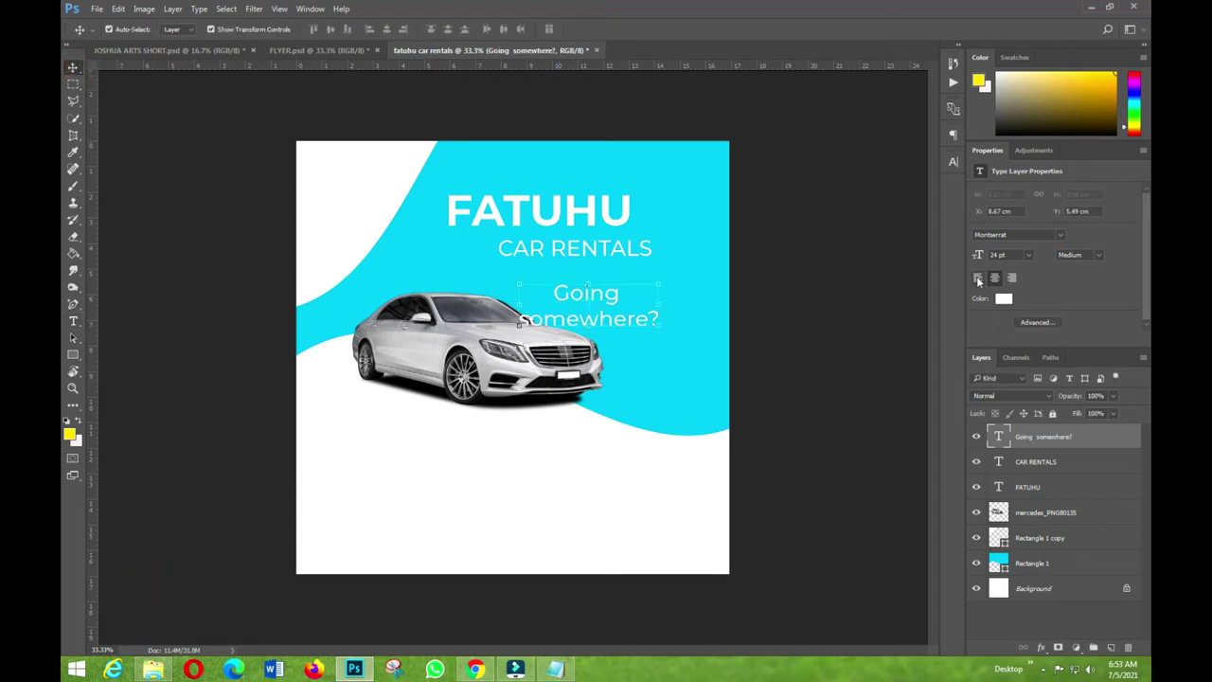
{"action": "left_click", "coordinate": [979, 278]}
{"action": "left_click_drag", "start_coordinate": [641, 300], "coordinate": [586, 292]}
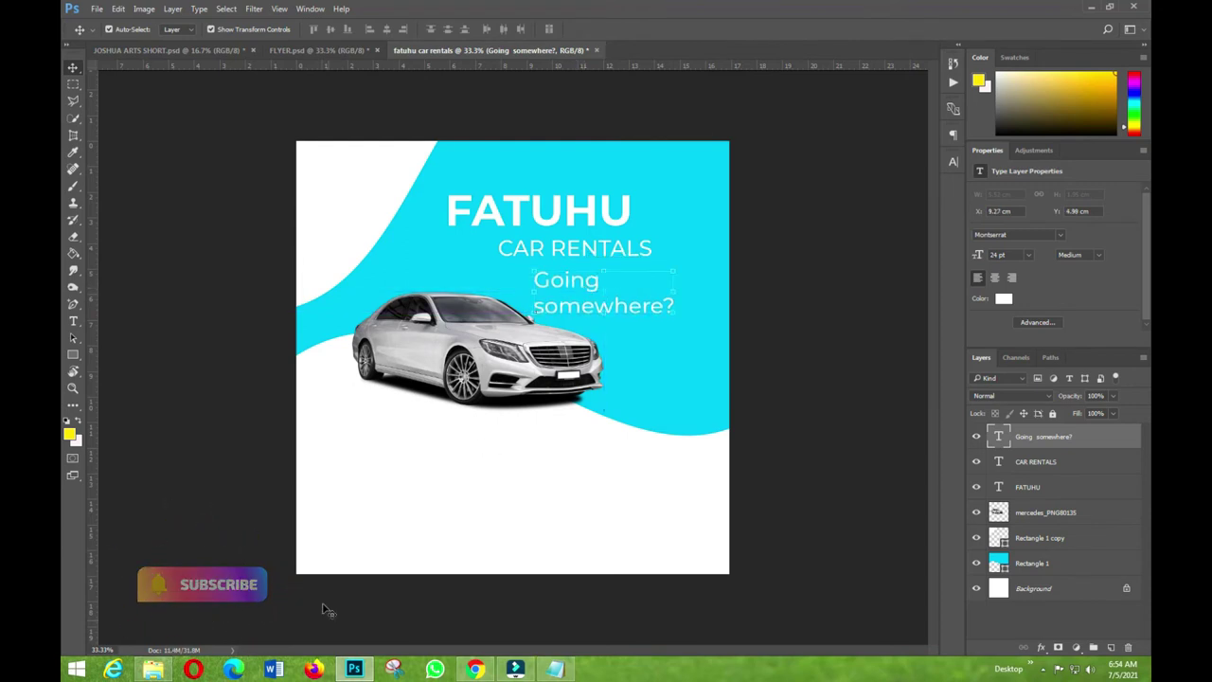
- Switch to the Notepad text document and copy the line "Feel free to drive yourself."
{"action": "left_click", "coordinate": [549, 670]}
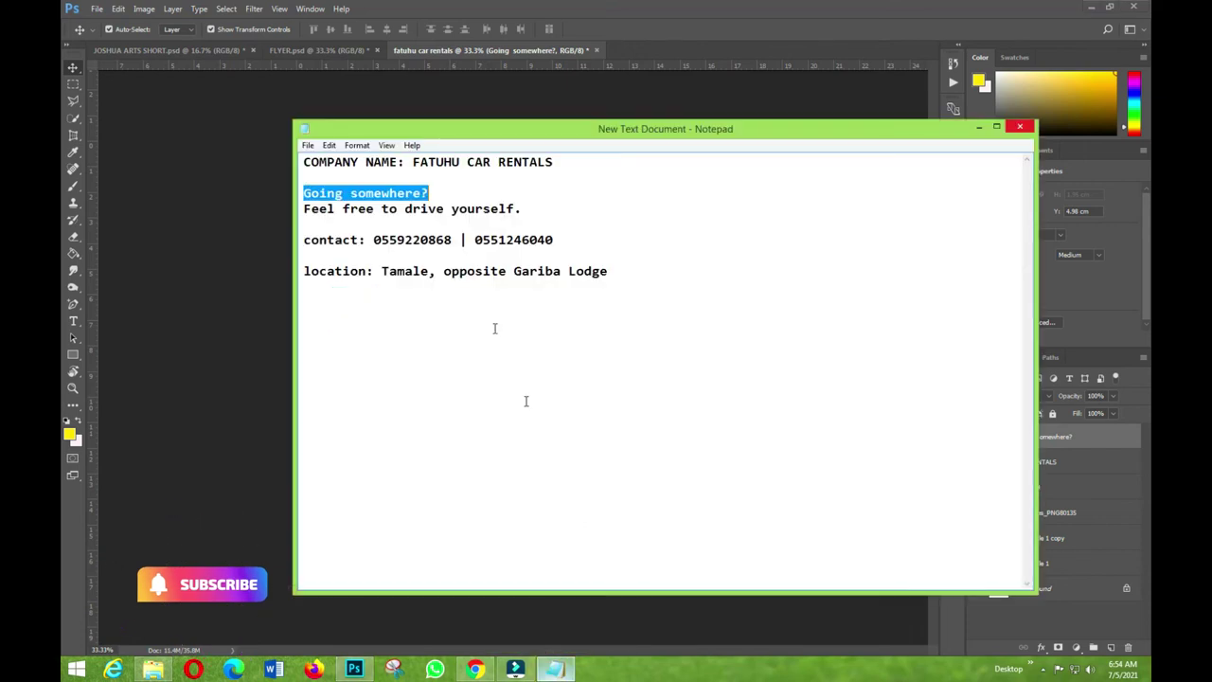
{"action": "left_click_drag", "start_coordinate": [309, 211], "coordinate": [536, 217]}
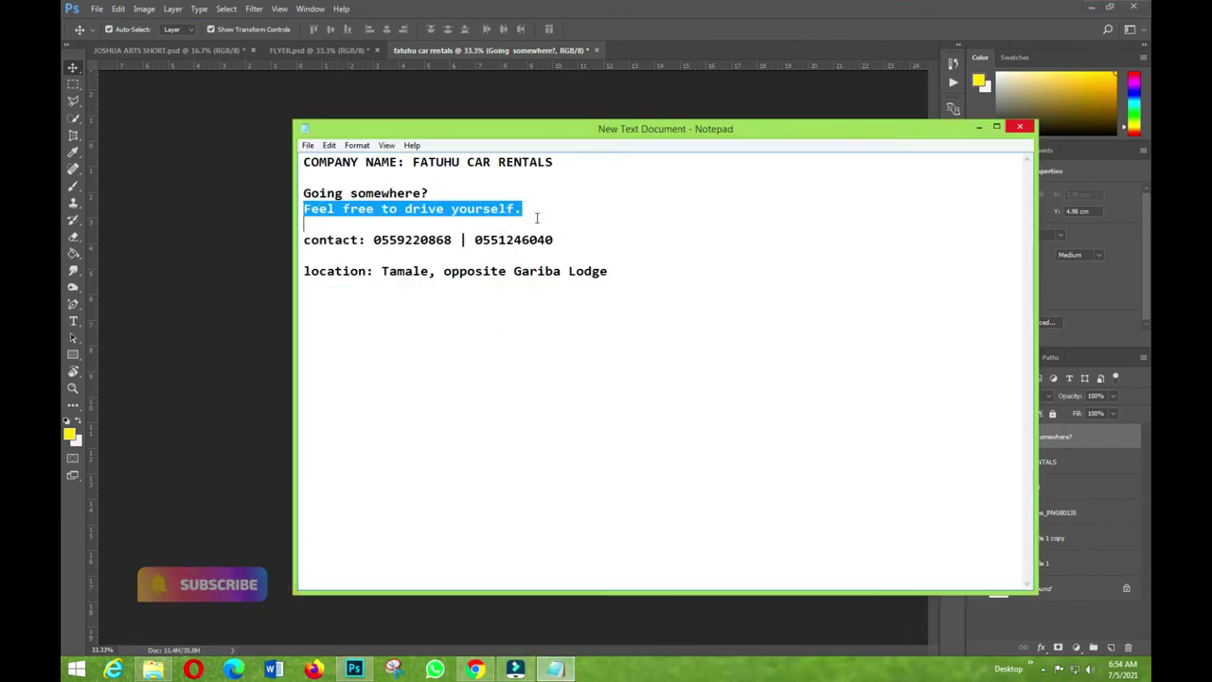
{"action": "right_click", "coordinate": [503, 221]}
{"action": "left_click", "coordinate": [526, 246]}
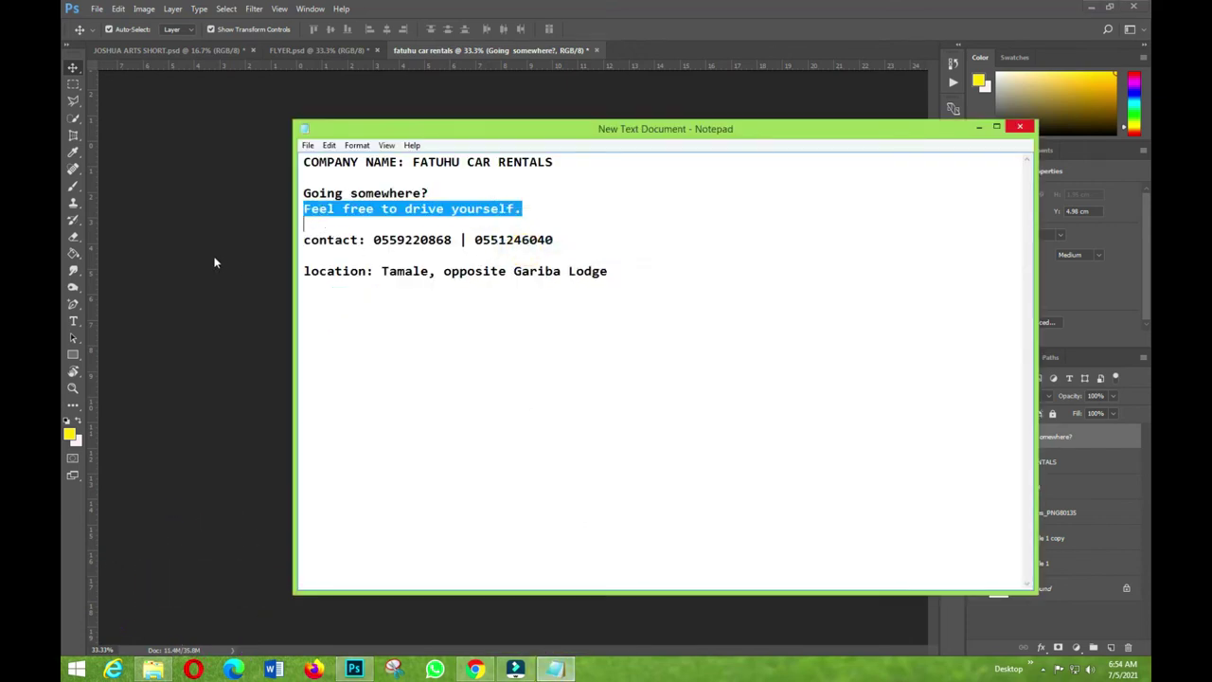
- Switch to Photoshop and paste "Feel free to drive yourself." as a new text line below "Going somewhere?"
{"action": "left_click", "coordinate": [214, 256]}
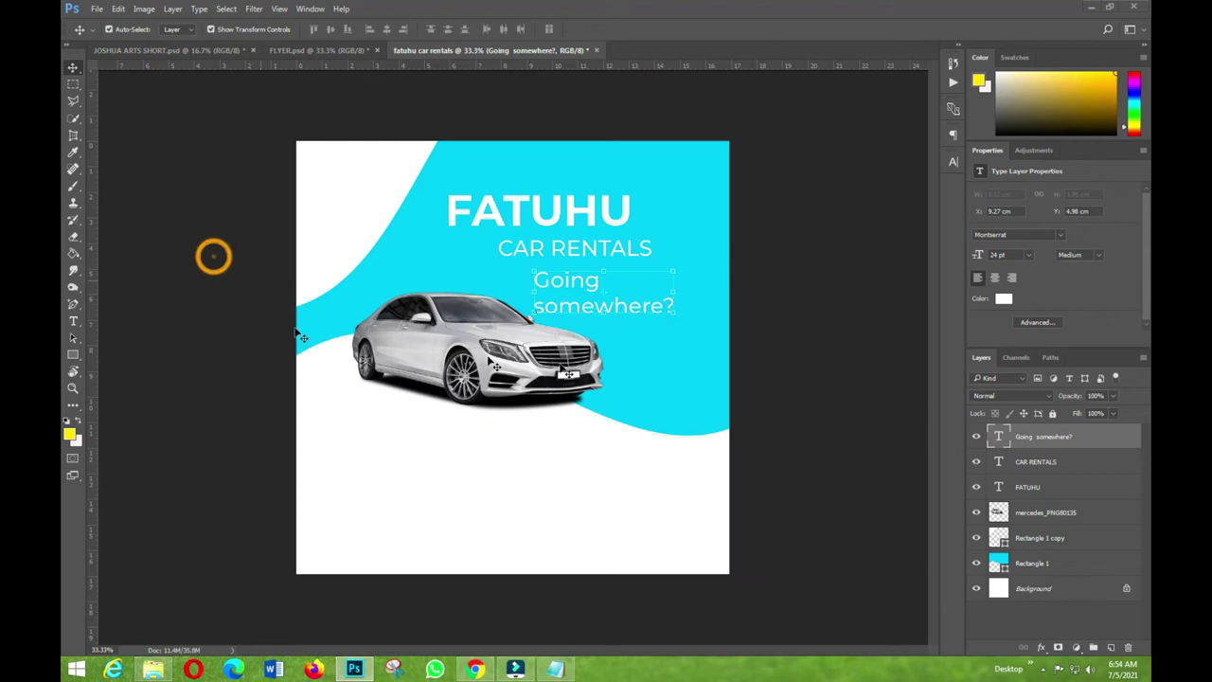
{"action": "left_click", "coordinate": [598, 328]}
{"action": "right_click", "coordinate": [600, 332]}
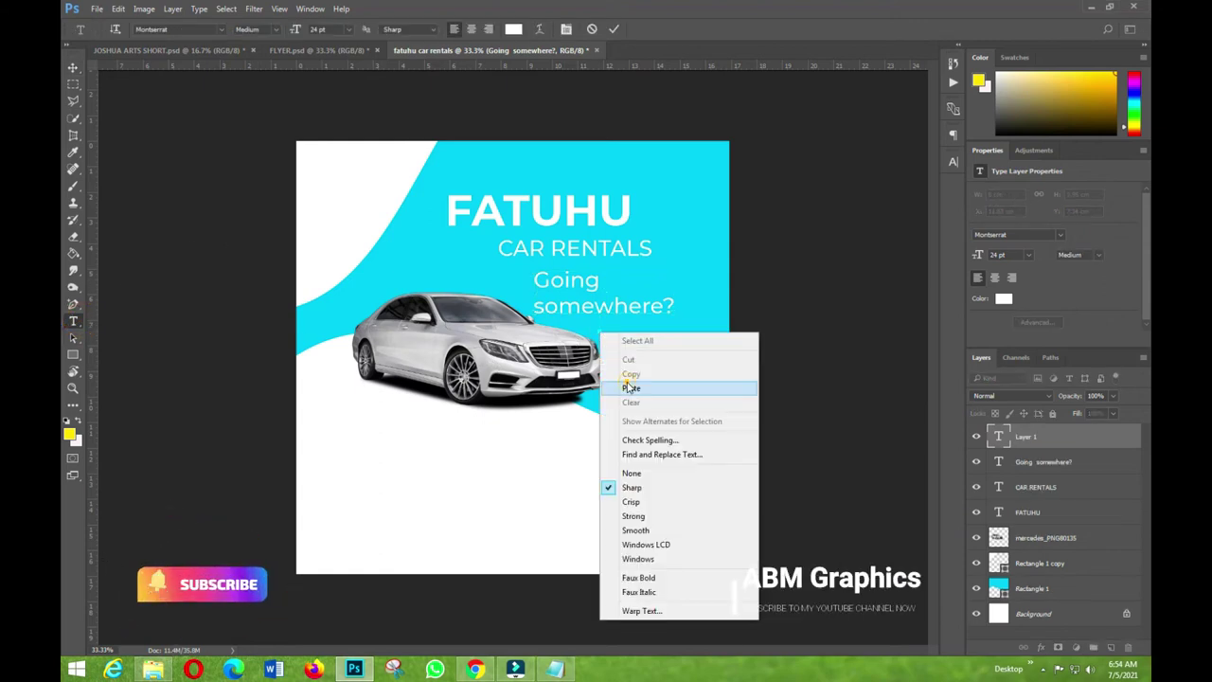
{"action": "left_click", "coordinate": [630, 388]}
{"action": "left_click", "coordinate": [72, 67]}
- Set the "Feel free to drive yourself." text to 11 pt and move it left beneath "somewhere?"
{"action": "left_click", "coordinate": [1028, 255]}
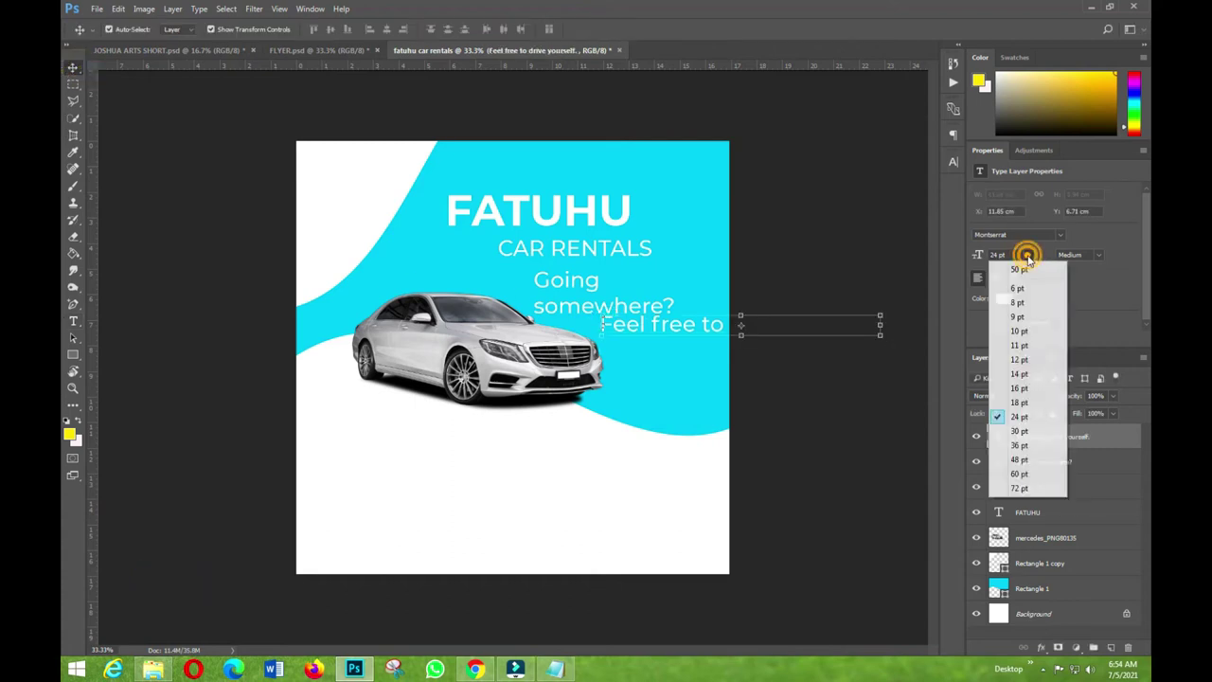
{"action": "left_click", "coordinate": [1010, 348]}
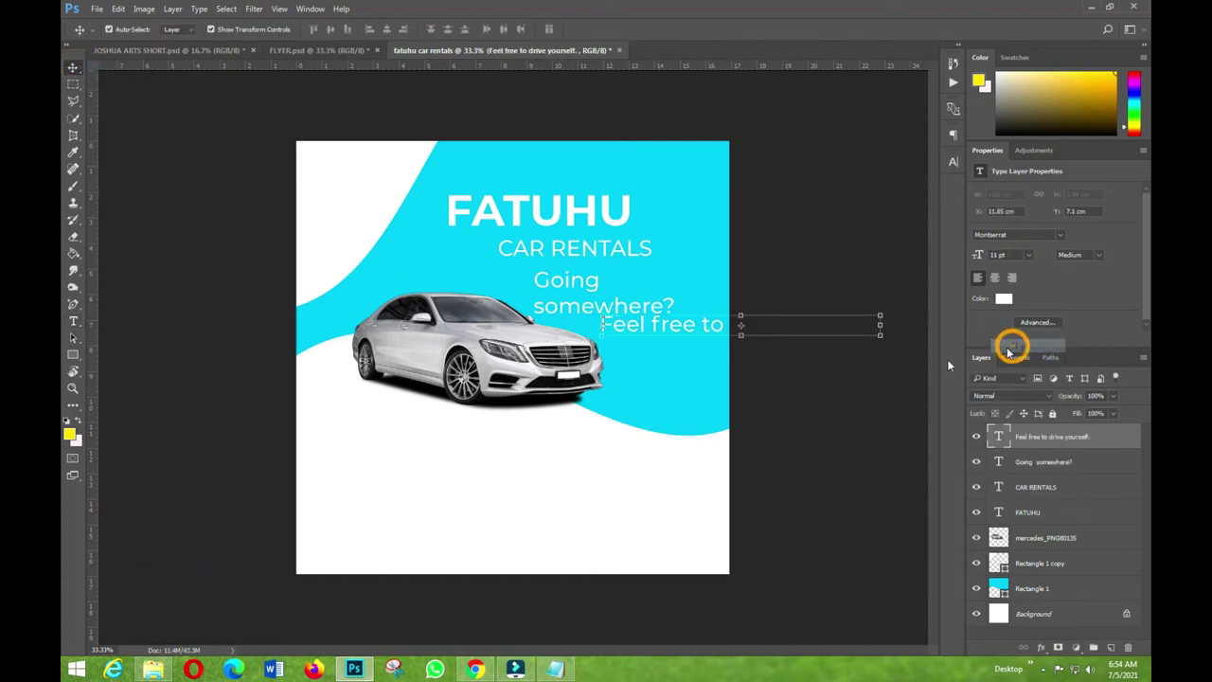
{"action": "left_click", "coordinate": [793, 347]}
{"action": "left_click", "coordinate": [706, 327]}
{"action": "left_click_drag", "start_coordinate": [663, 329], "coordinate": [601, 327]}
- Switch to the Notepad text document and copy the contact line with both phone numbers
{"action": "left_click", "coordinate": [554, 670]}
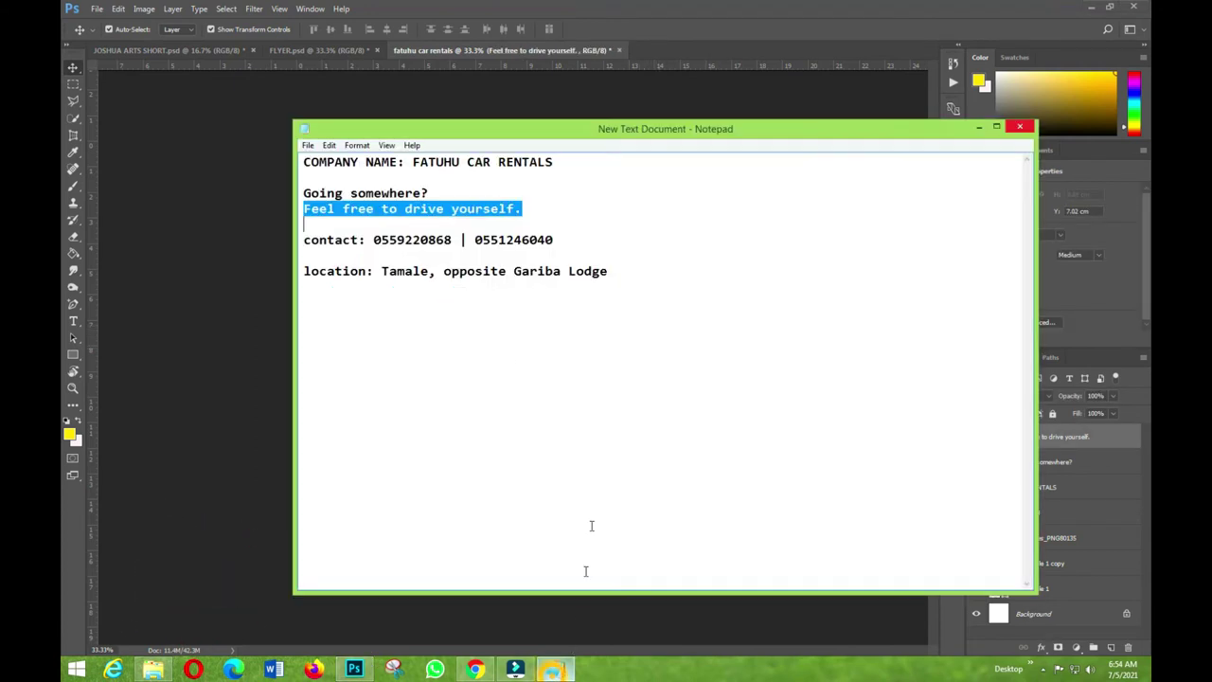
{"action": "left_click_drag", "start_coordinate": [303, 241], "coordinate": [565, 239]}
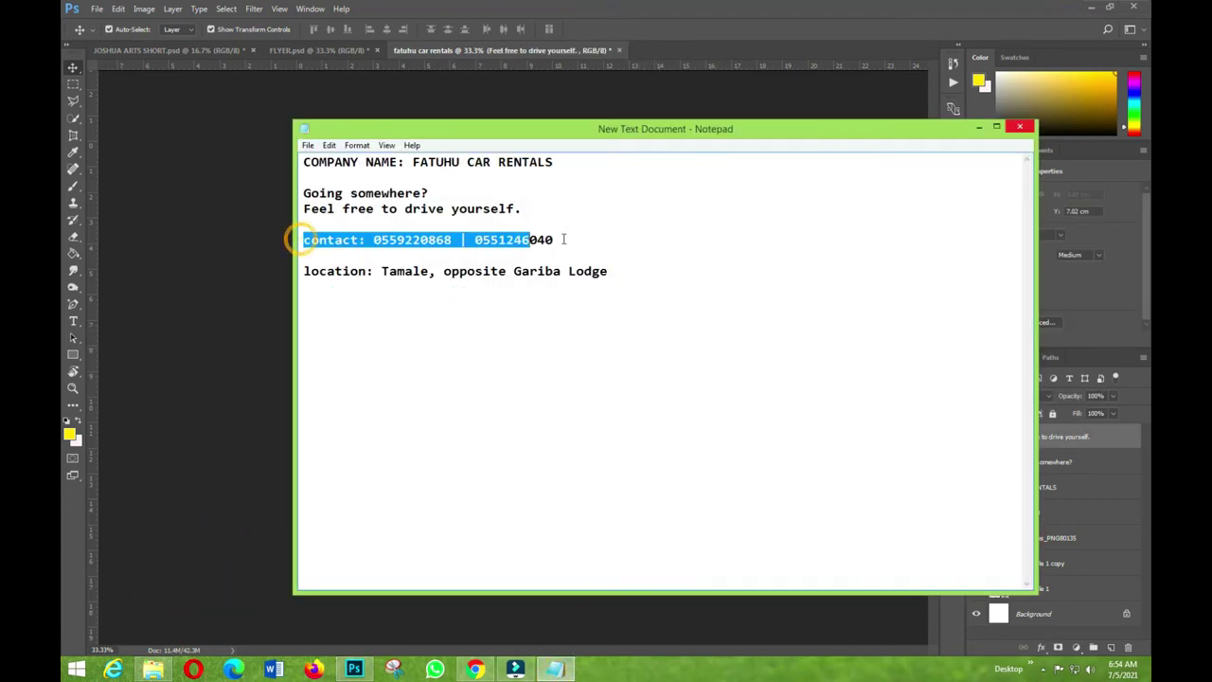
{"action": "right_click", "coordinate": [527, 240]}
{"action": "left_click", "coordinate": [550, 275]}
- Switch to Photoshop and paste the contact line as new text in the white area below the car
{"action": "left_click", "coordinate": [179, 369]}
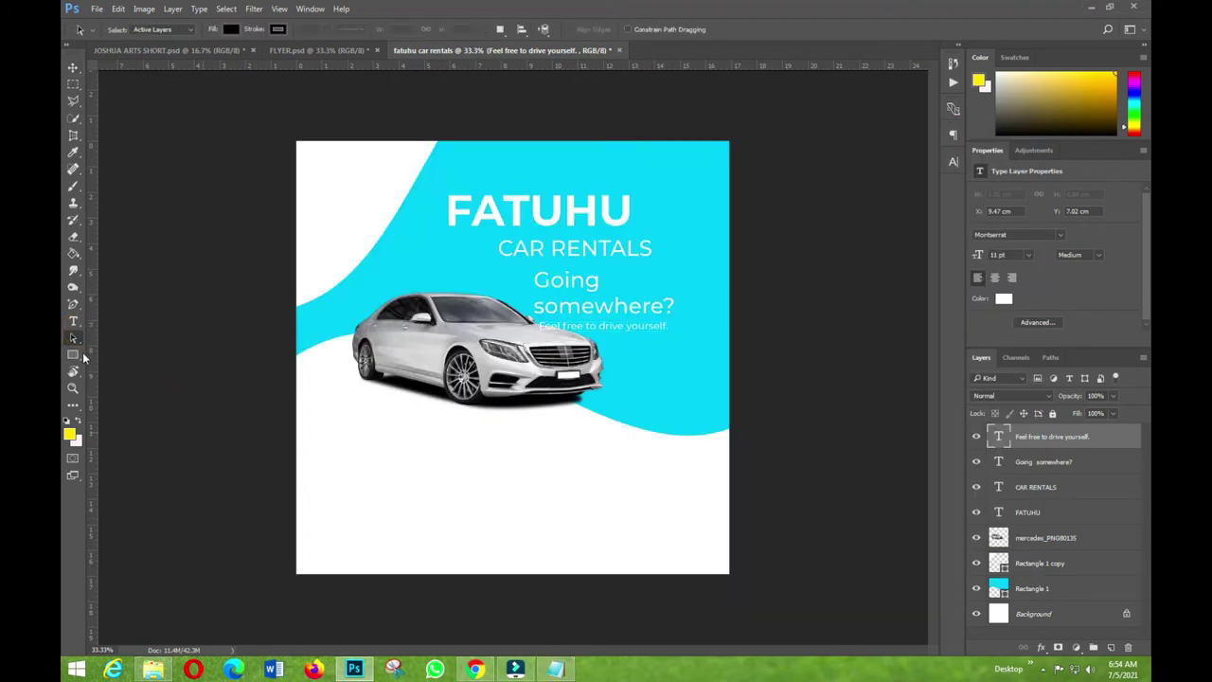
{"action": "left_click", "coordinate": [73, 325]}
{"action": "left_click", "coordinate": [418, 508]}
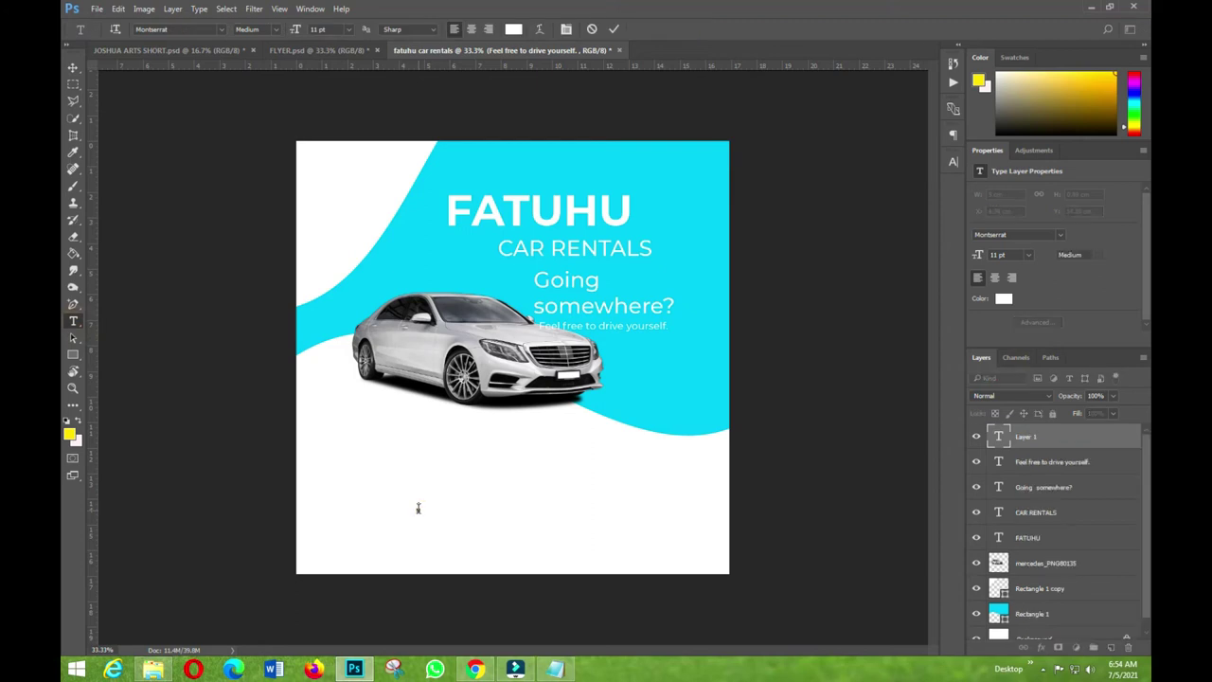
{"action": "right_click", "coordinate": [418, 508]}
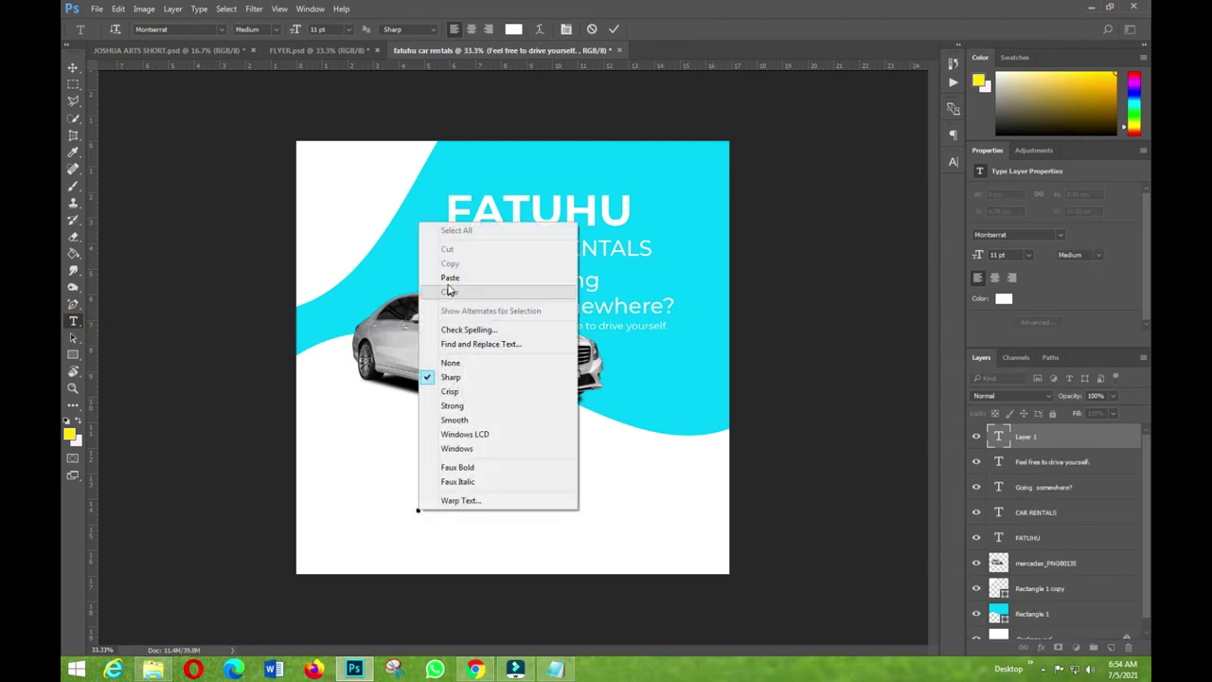
{"action": "left_click", "coordinate": [449, 284]}
{"action": "left_click", "coordinate": [73, 67]}
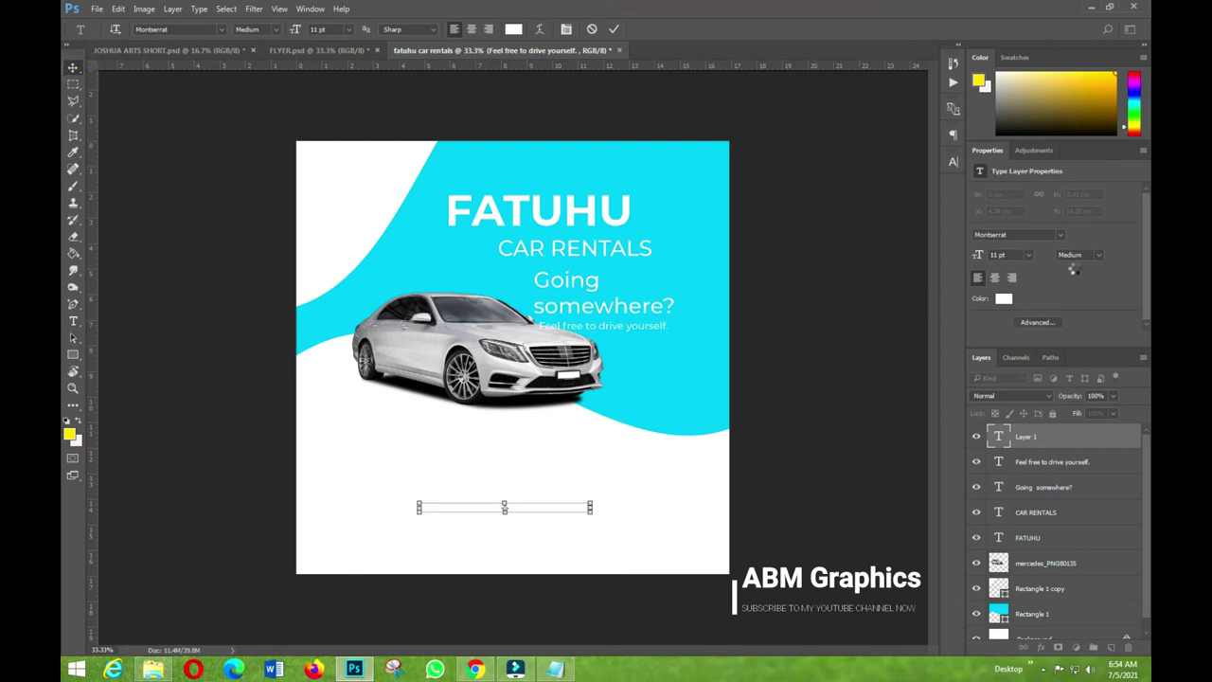
- Recolour the contact line crimson red and set its font size to 18 pt
{"action": "left_click", "coordinate": [1004, 300]}
{"action": "left_click", "coordinate": [701, 191]}
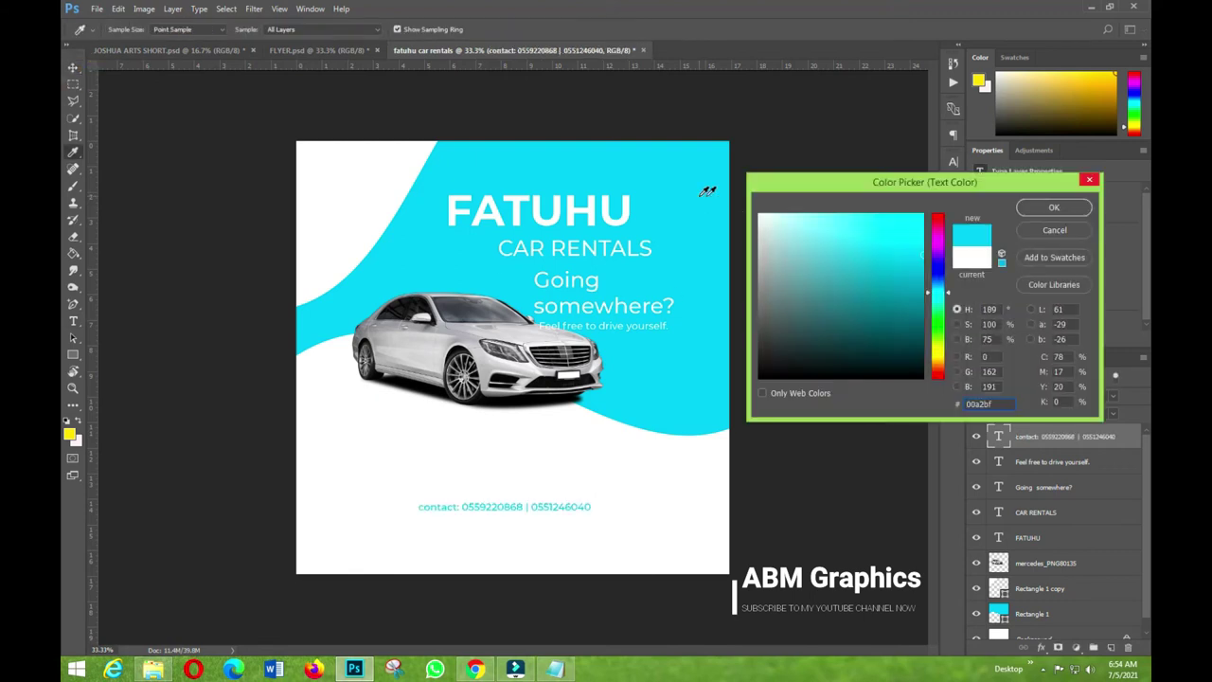
{"action": "left_click_drag", "start_coordinate": [908, 299], "coordinate": [892, 379]}
{"action": "left_click", "coordinate": [937, 223]}
{"action": "left_click_drag", "start_coordinate": [908, 223], "coordinate": [936, 216]}
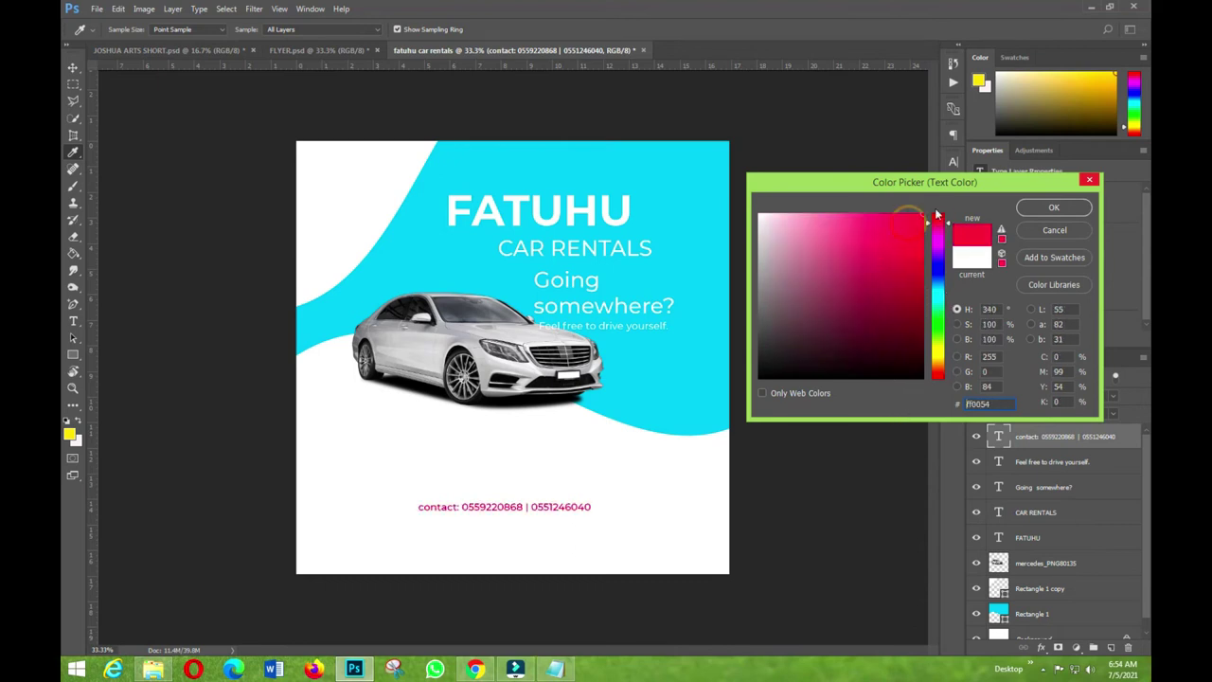
{"action": "left_click", "coordinate": [1058, 209]}
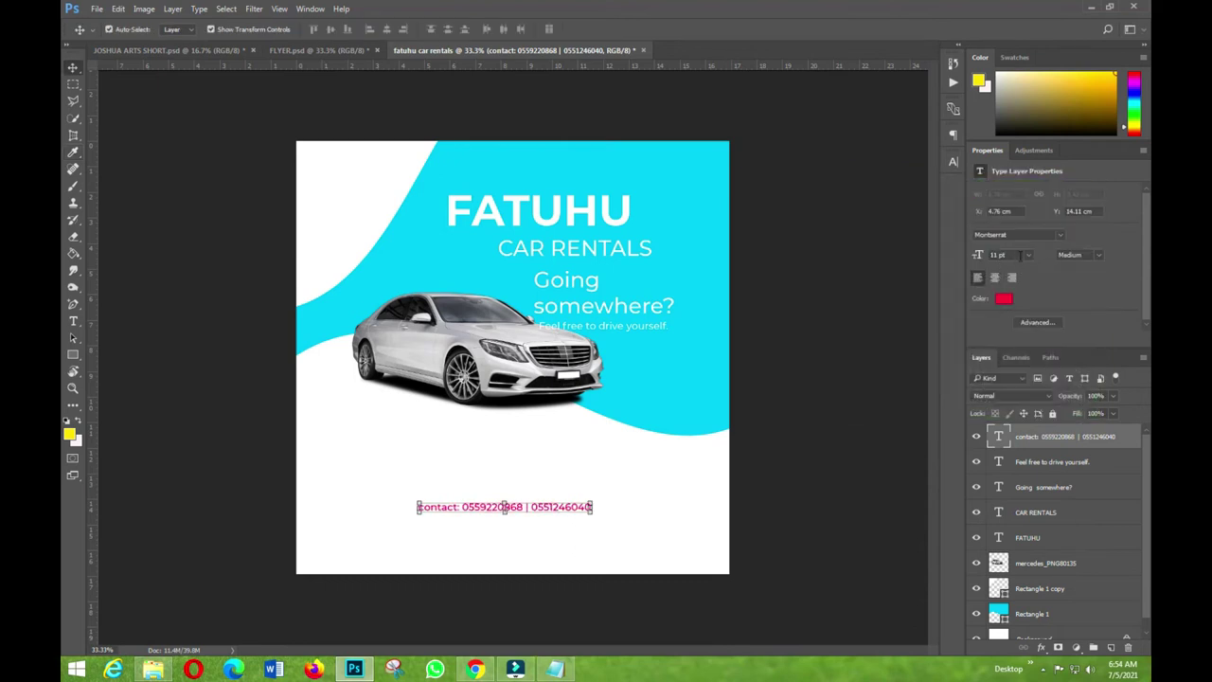
{"action": "left_click", "coordinate": [1029, 255]}
{"action": "left_click", "coordinate": [1018, 392]}
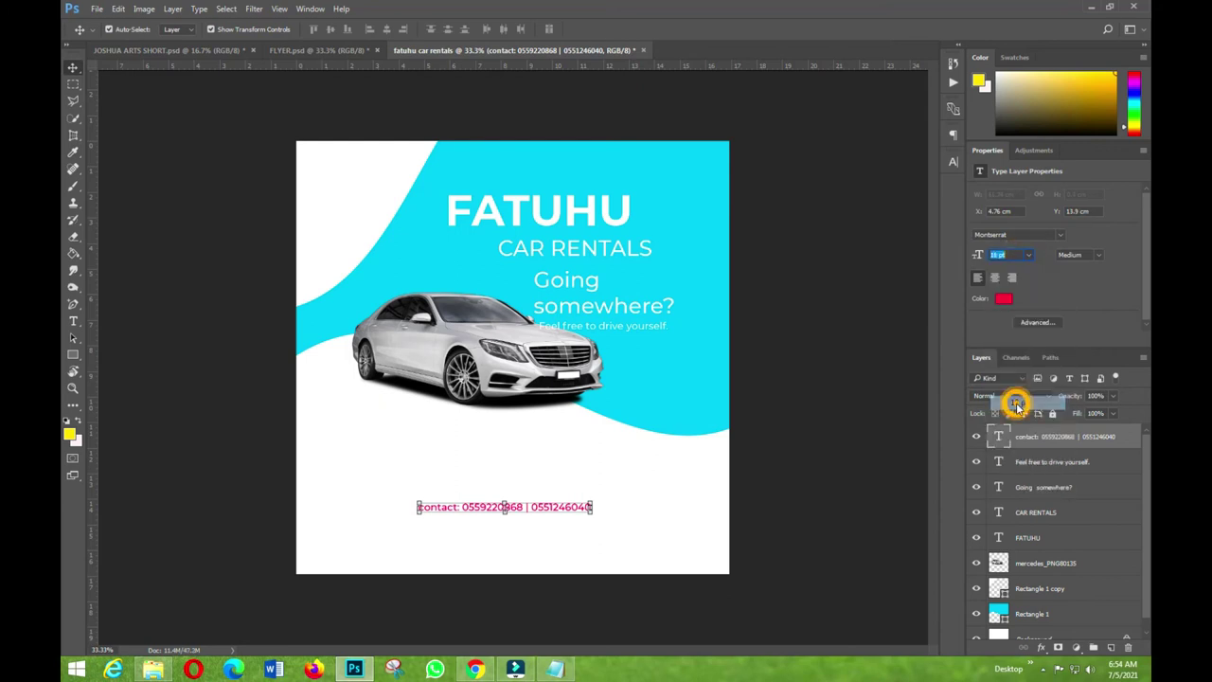
- Set the contact line in all caps and move it left to centre it below the car
{"action": "left_click_drag", "start_coordinate": [614, 511], "coordinate": [599, 512]}
{"action": "left_click", "coordinate": [952, 162]}
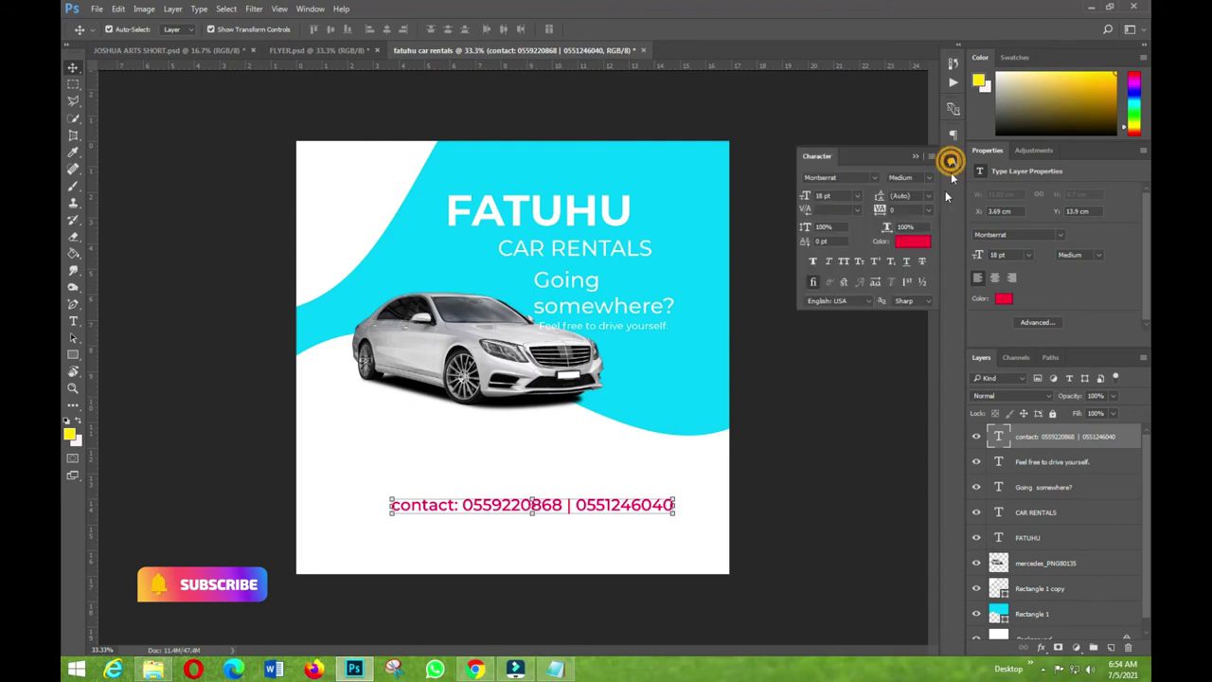
{"action": "left_click", "coordinate": [844, 262]}
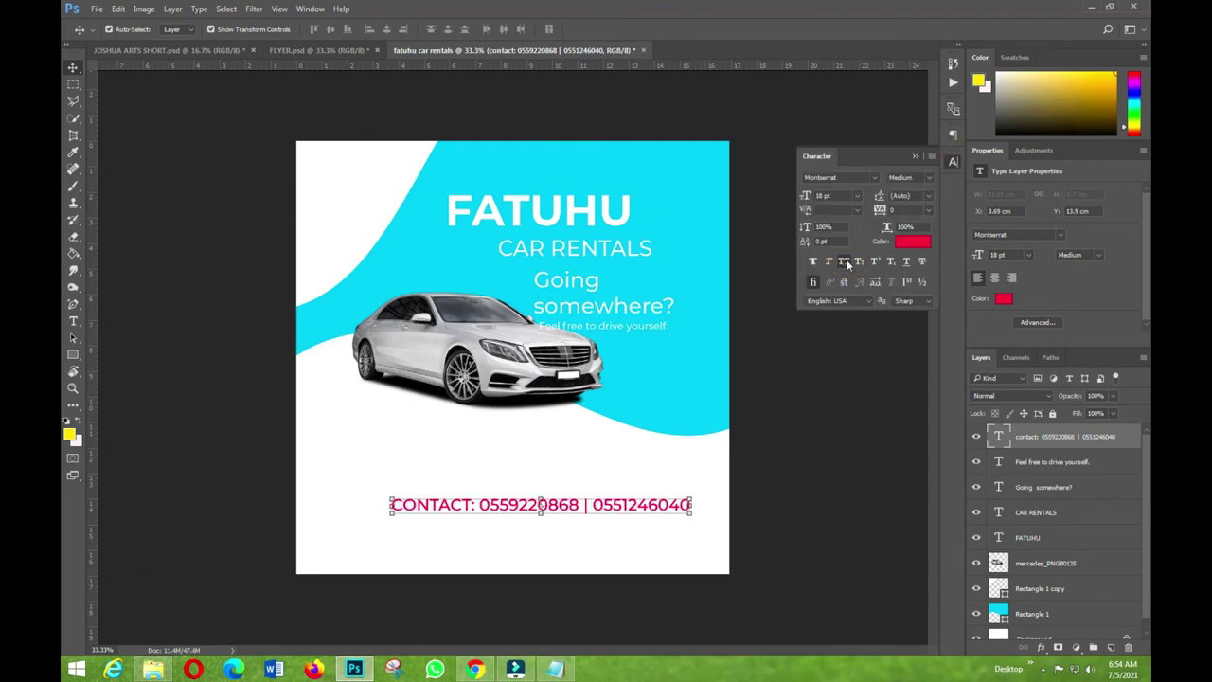
{"action": "left_click", "coordinate": [822, 491]}
{"action": "left_click_drag", "start_coordinate": [631, 503], "coordinate": [609, 503]}
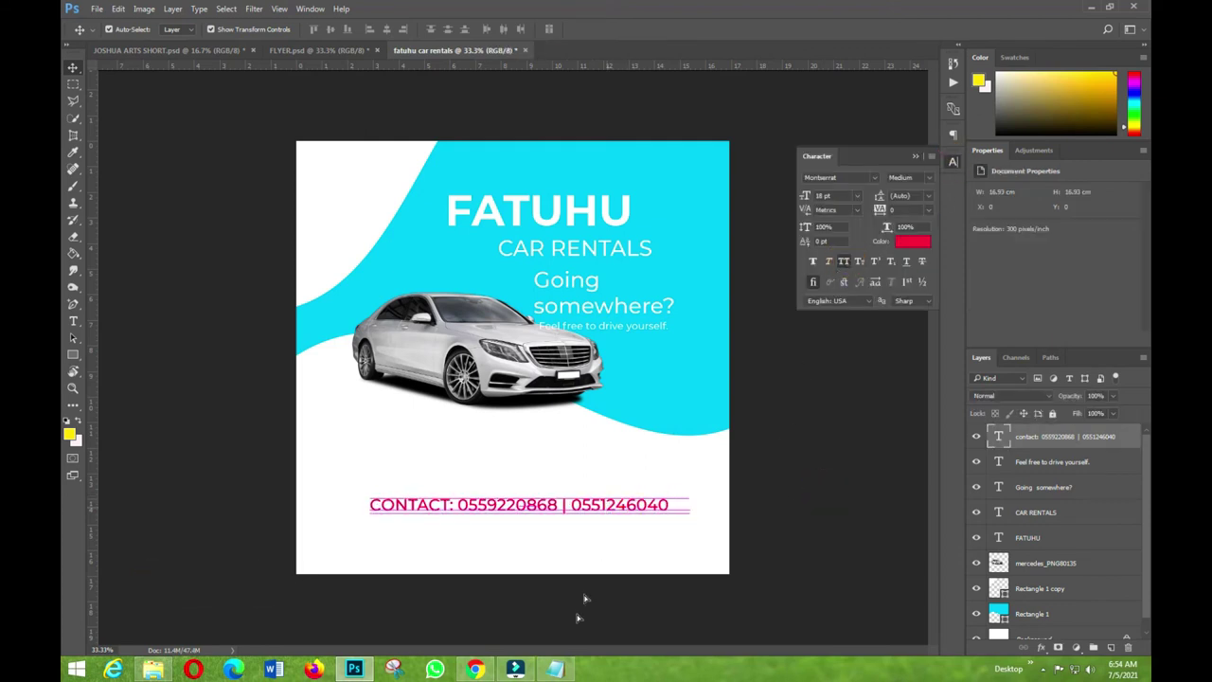
- Switch to the Notepad text document and copy the location line
{"action": "left_click", "coordinate": [557, 670]}
{"action": "left_click_drag", "start_coordinate": [303, 271], "coordinate": [602, 271]}
{"action": "right_click", "coordinate": [609, 273]}
{"action": "left_click", "coordinate": [628, 314]}
- Switch to Photoshop and paste the location line as new text below the contact line
{"action": "left_click", "coordinate": [216, 401]}
{"action": "left_click", "coordinate": [75, 324]}
{"action": "left_click", "coordinate": [414, 531]}
{"action": "right_click", "coordinate": [413, 531]}
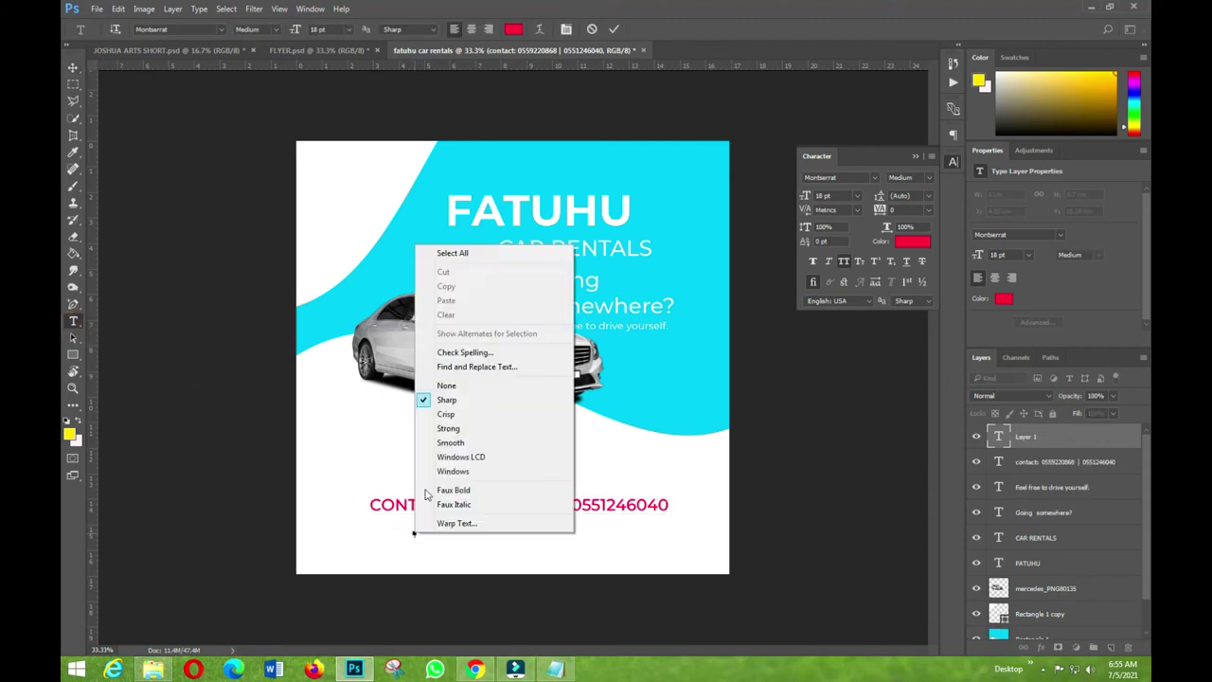
{"action": "left_click", "coordinate": [424, 553]}
{"action": "right_click", "coordinate": [423, 553]}
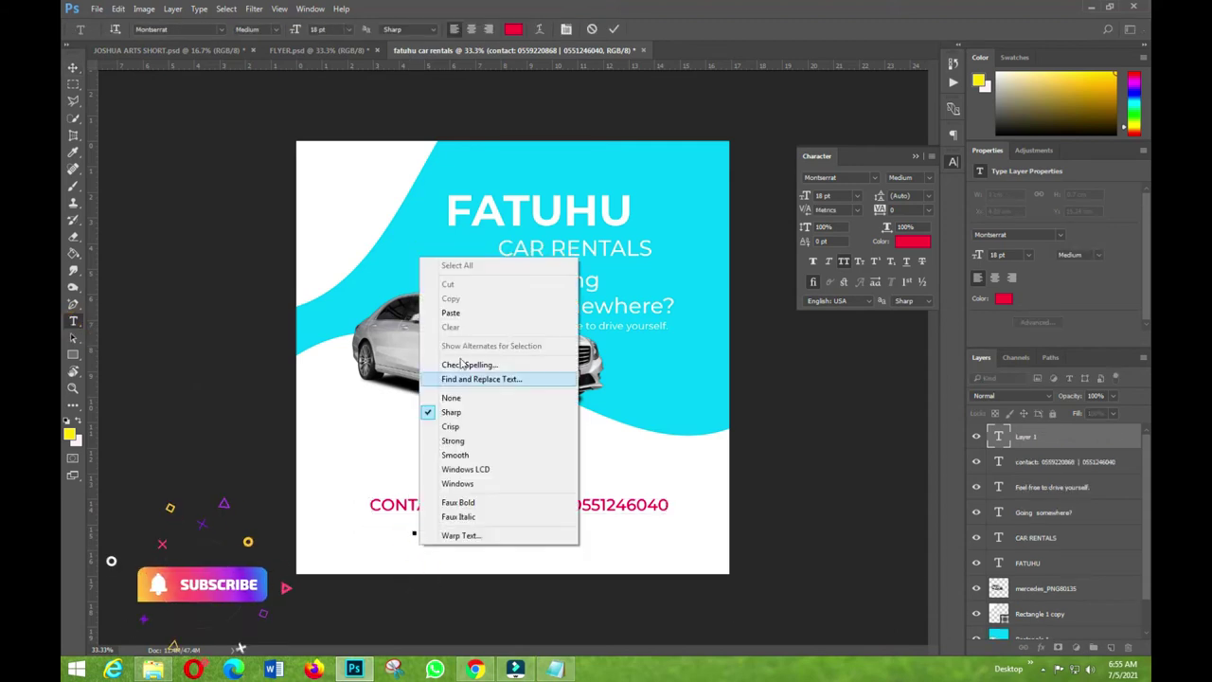
{"action": "left_click", "coordinate": [463, 316]}
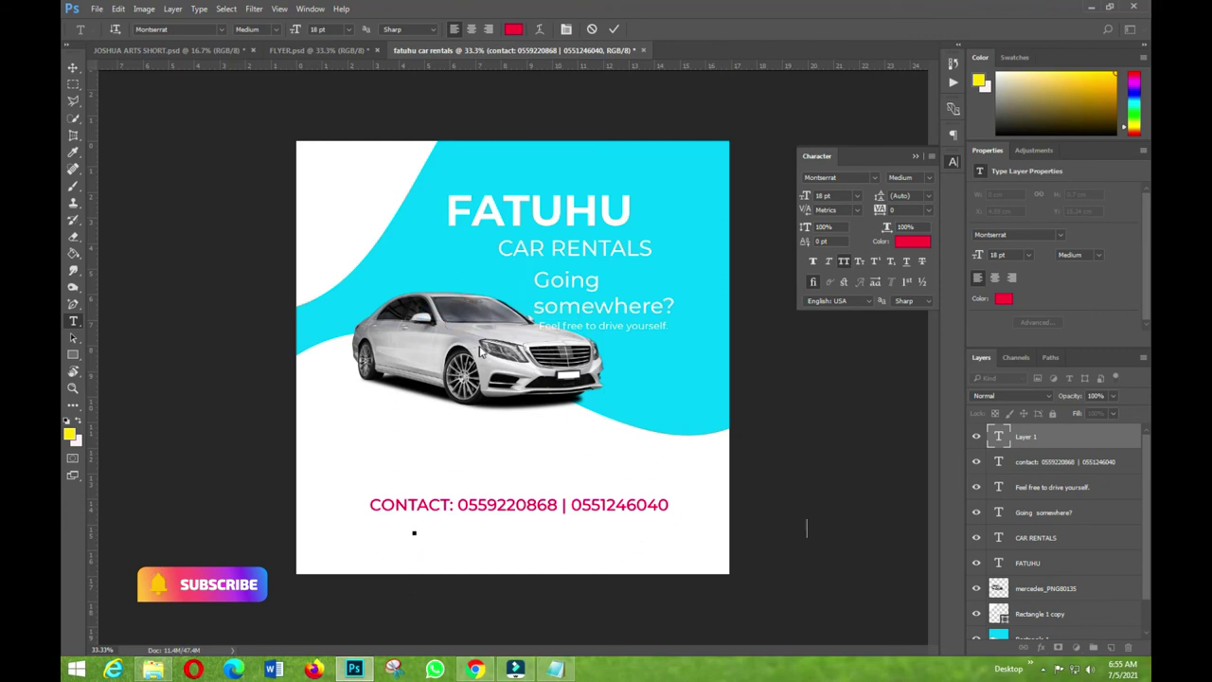
{"action": "left_click", "coordinate": [72, 67]}
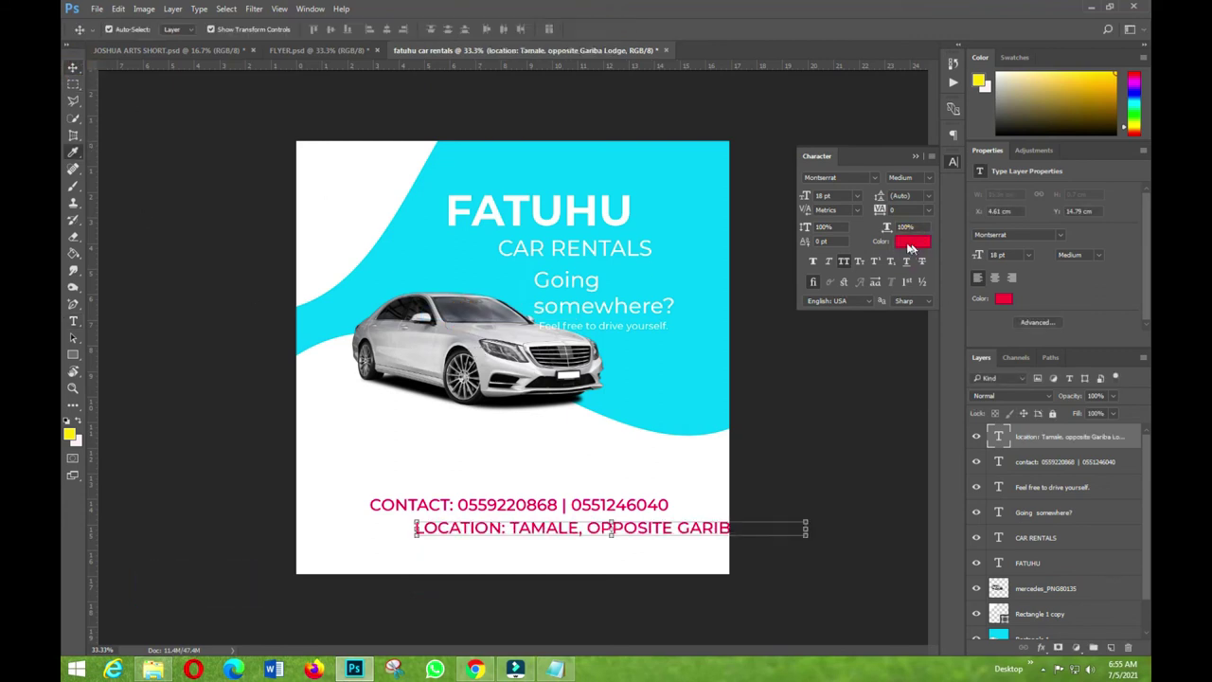
- Recolour the location line bright red and move it left so it fits within the flyer
{"action": "left_click", "coordinate": [911, 243]}
{"action": "left_click", "coordinate": [938, 216]}
{"action": "left_click", "coordinate": [1042, 205]}
{"action": "left_click", "coordinate": [813, 489]}
{"action": "left_click_drag", "start_coordinate": [699, 528], "coordinate": [584, 530]}
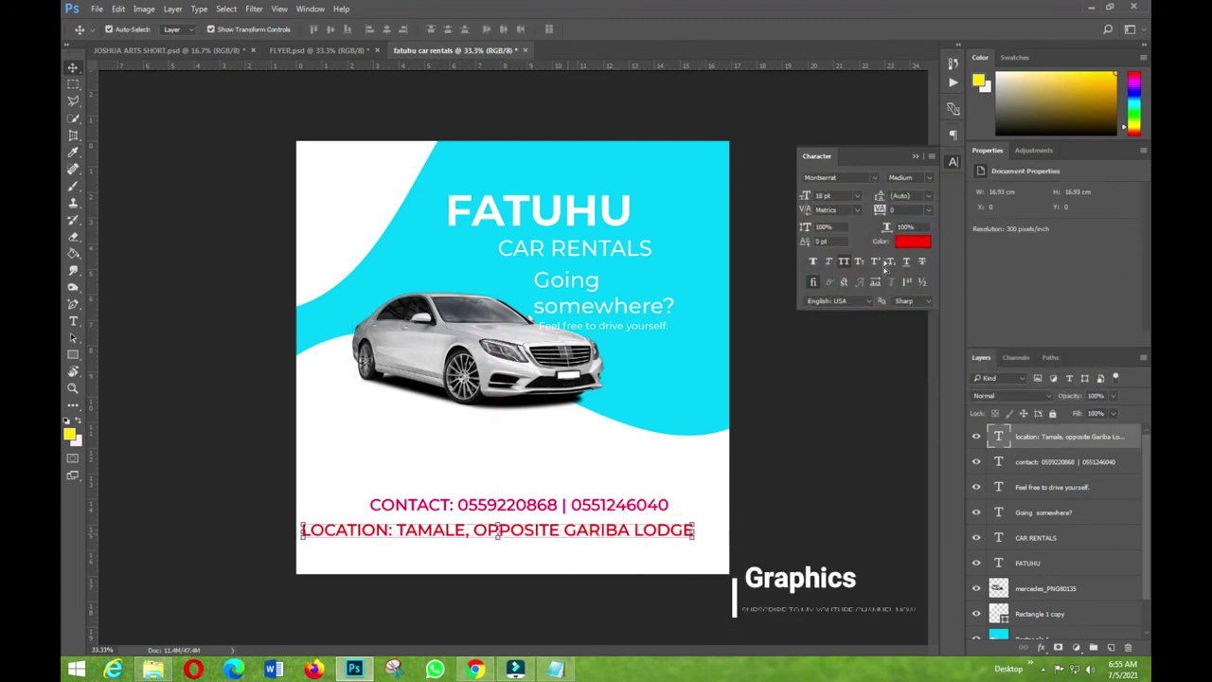
- Set the location line's font size to 12 pt and centre it beneath the contact line
{"action": "left_click", "coordinate": [856, 196]}
{"action": "left_click", "coordinate": [838, 302]}
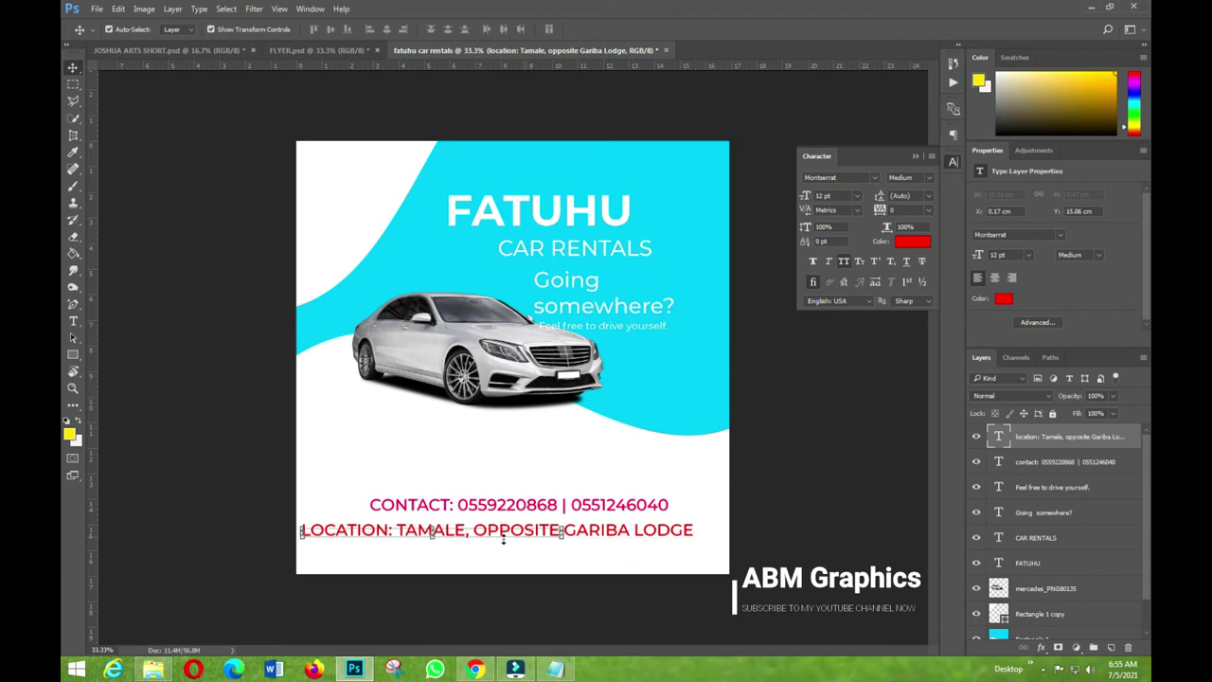
{"action": "left_click_drag", "start_coordinate": [499, 537], "coordinate": [576, 533]}
- Recolour the location line black (000000) and move the contact line slightly down, closer to it
{"action": "left_click", "coordinate": [904, 244]}
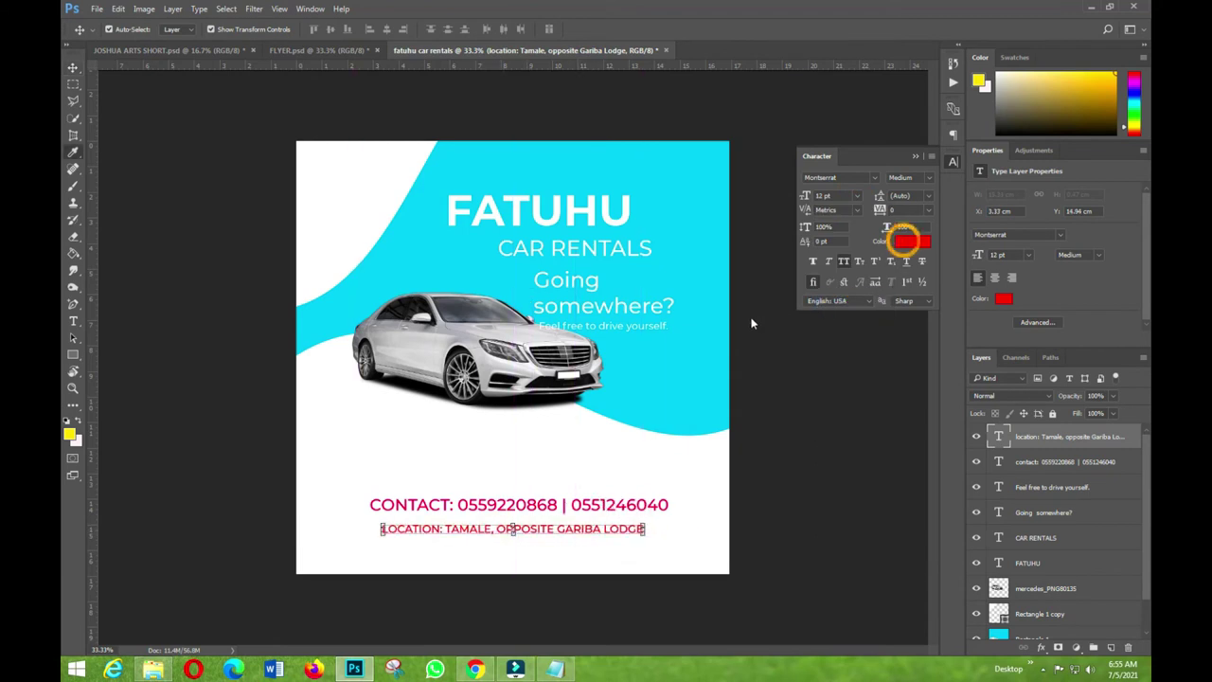
{"action": "left_click_drag", "start_coordinate": [812, 360], "coordinate": [818, 400]}
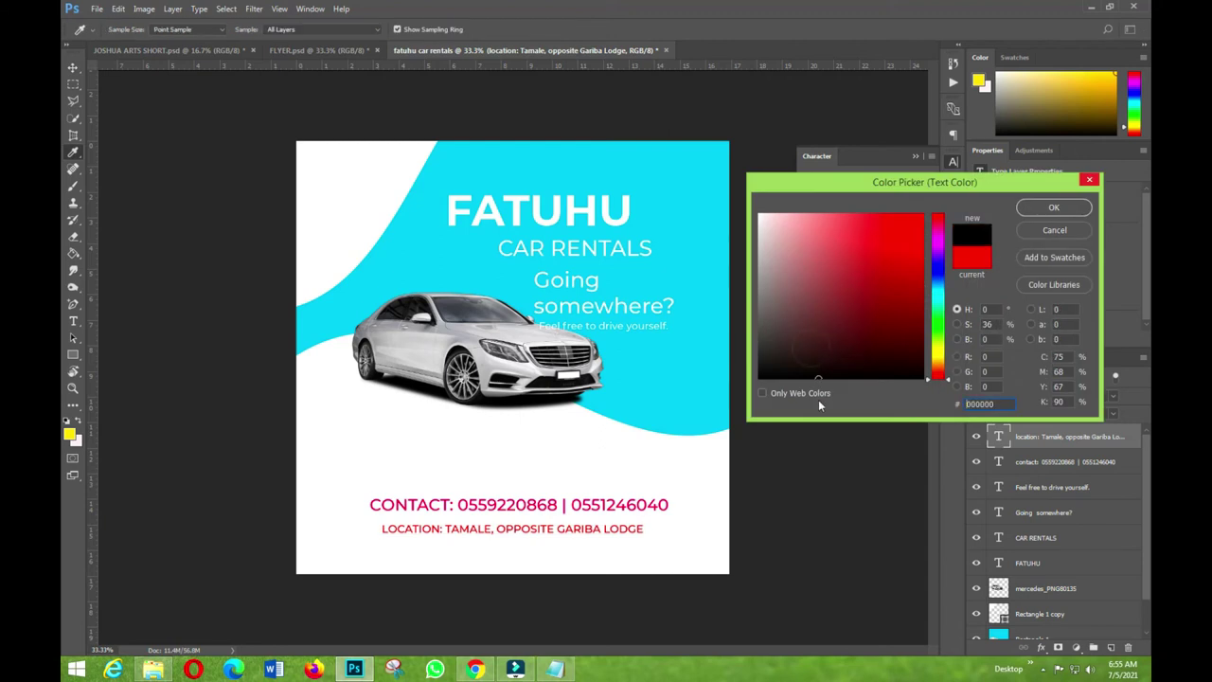
{"action": "left_click", "coordinate": [1053, 207]}
{"action": "left_click", "coordinate": [764, 550]}
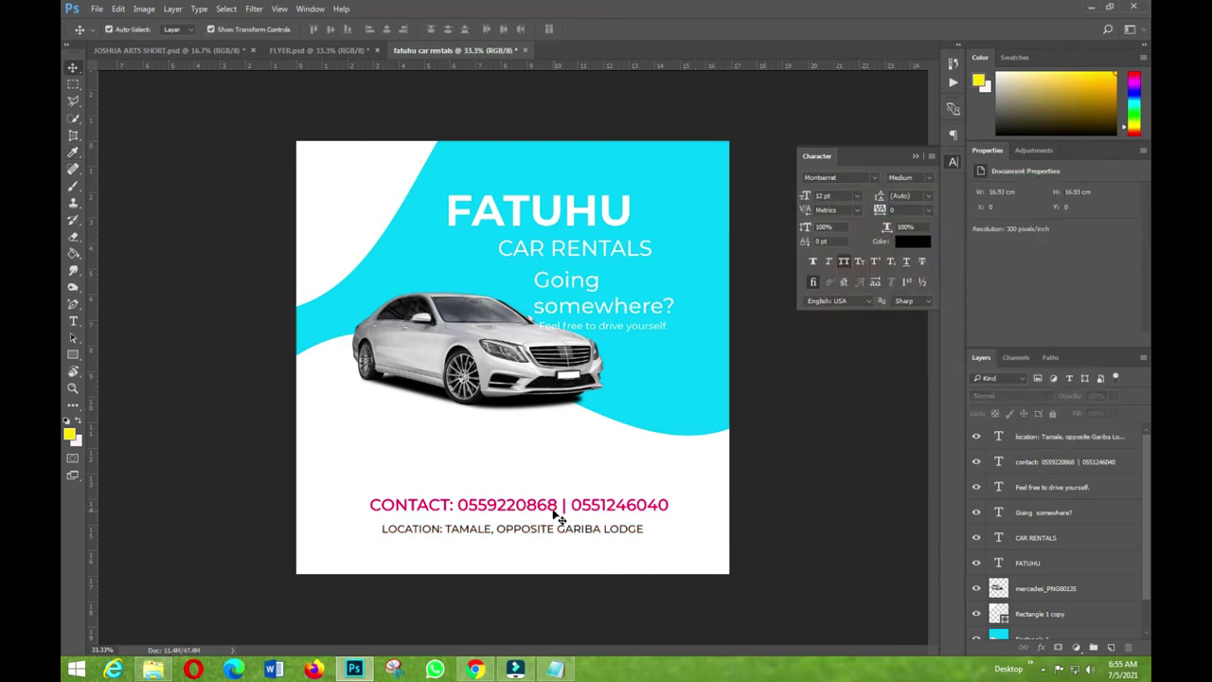
{"action": "left_click_drag", "start_coordinate": [557, 512], "coordinate": [556, 513]}
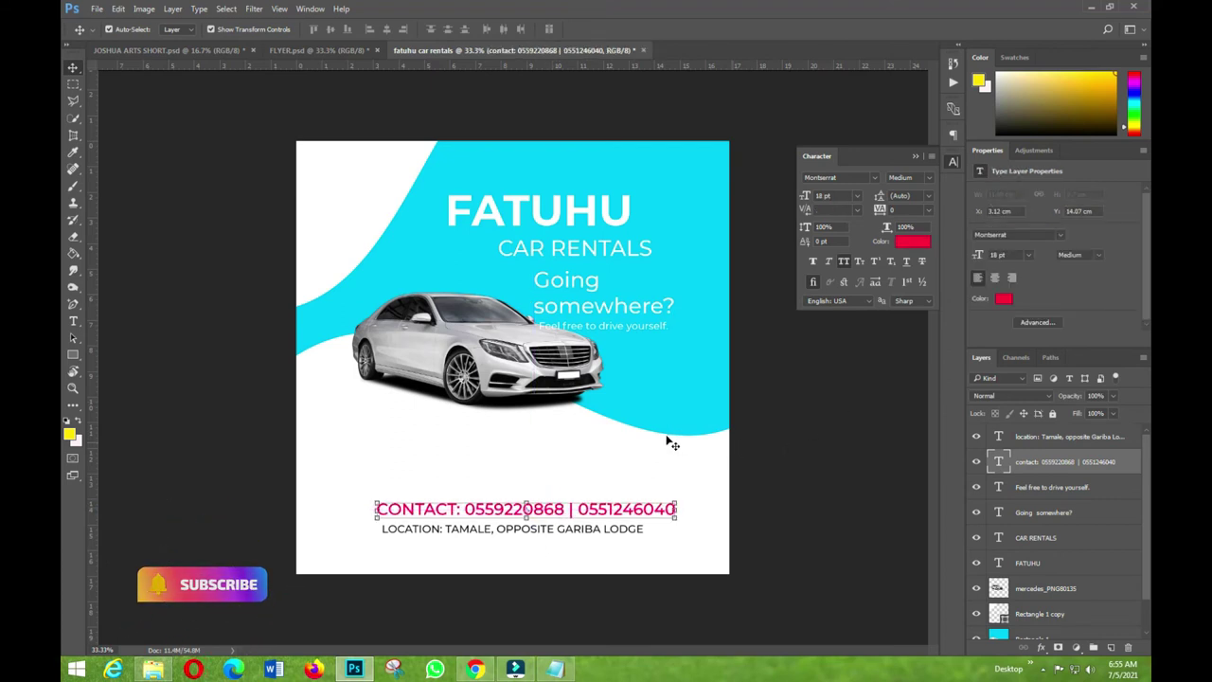
- Move the "FATUHU" title up and place "CAR RENTALS" close beneath it, aligned to the title's left edge
{"action": "left_click", "coordinate": [616, 252]}
{"action": "left_click_drag", "start_coordinate": [580, 216], "coordinate": [574, 199]}
{"action": "left_click_drag", "start_coordinate": [585, 250], "coordinate": [535, 230]}
{"action": "left_click", "coordinate": [348, 187]}
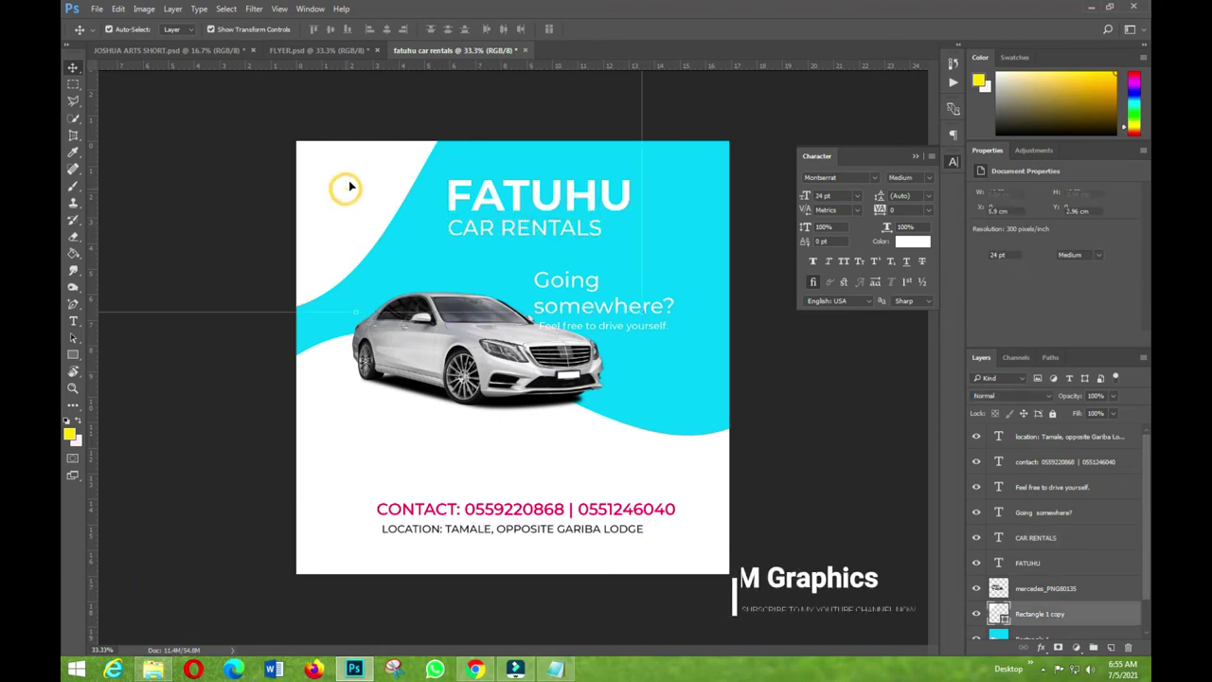
{"action": "left_click", "coordinate": [855, 438]}
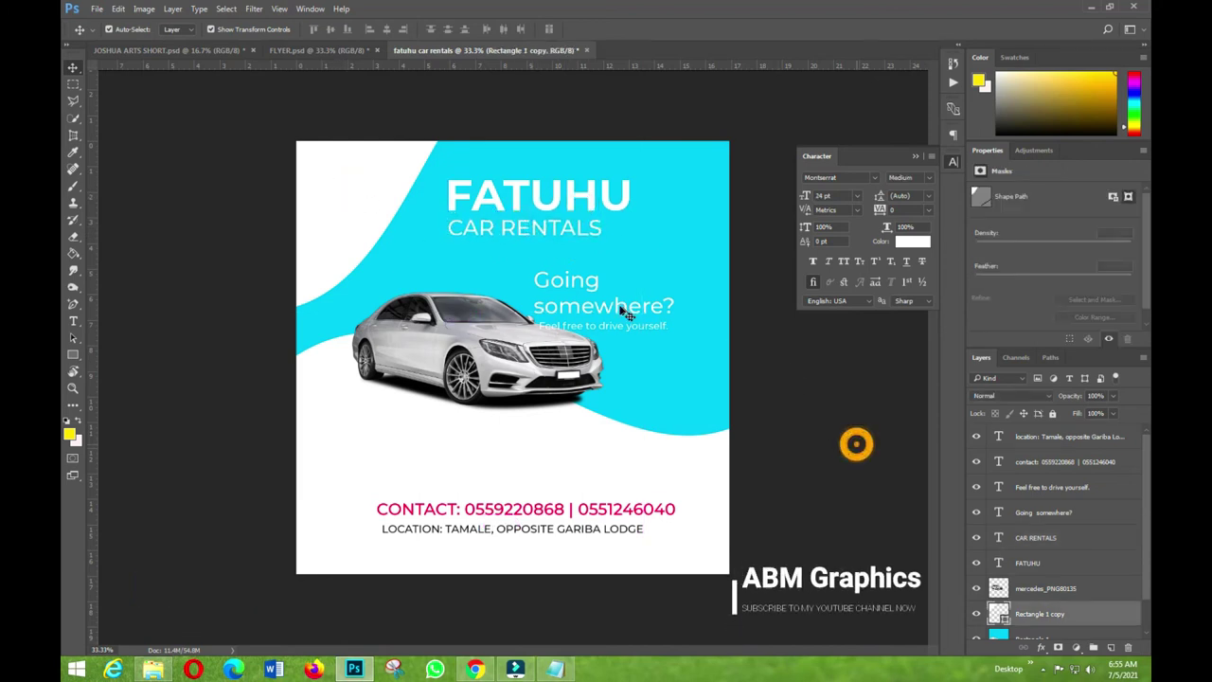
- Shift the "Going somewhere?" text slightly up and right and set the word "Going" to 36 pt
{"action": "left_click_drag", "start_coordinate": [583, 308], "coordinate": [587, 299]}
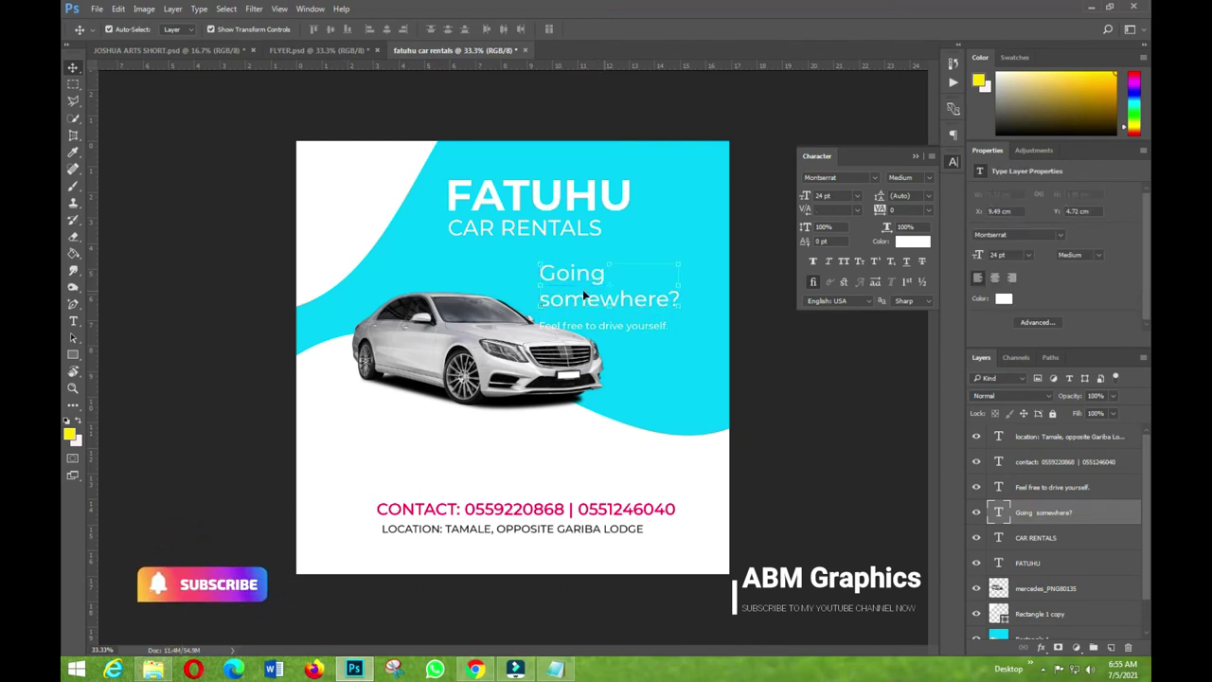
{"action": "left_click", "coordinate": [74, 321]}
{"action": "double_click", "coordinate": [558, 274]}
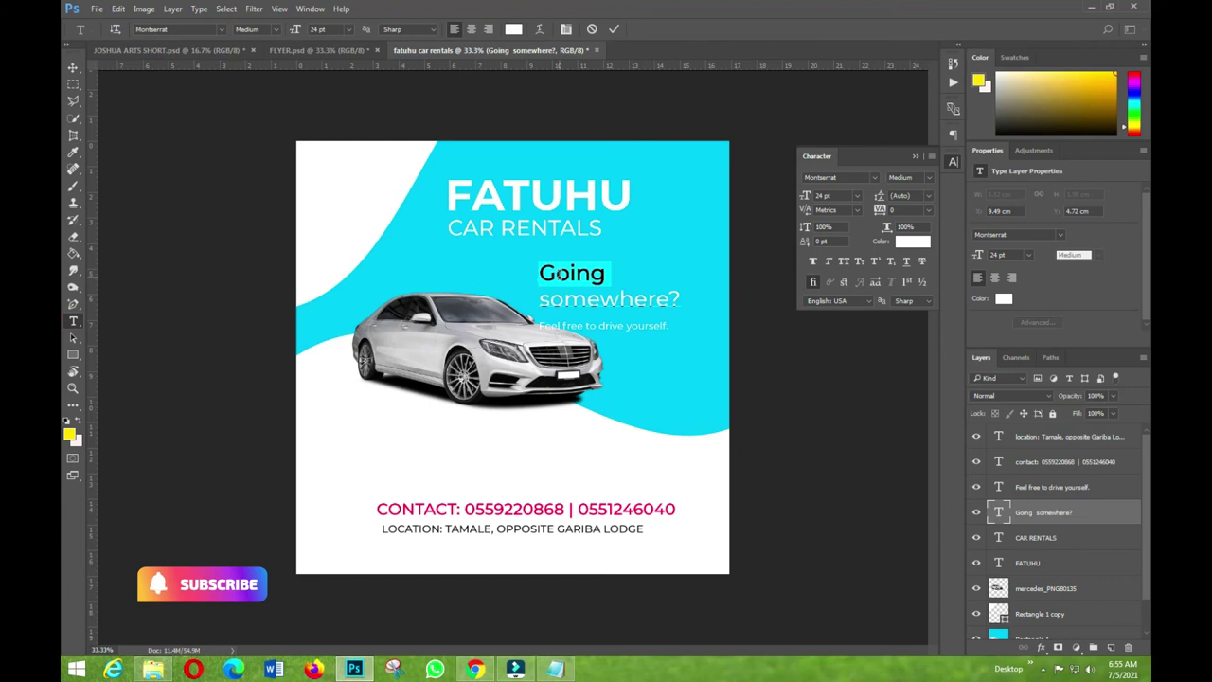
{"action": "left_click", "coordinate": [857, 196]}
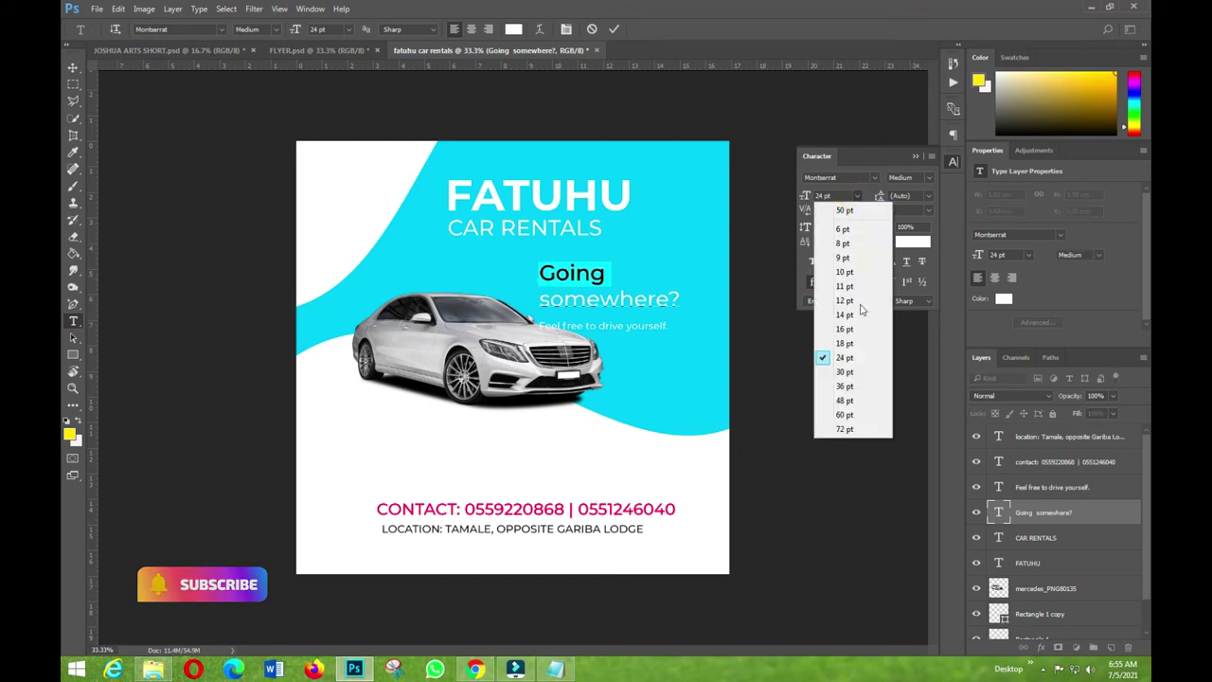
{"action": "left_click", "coordinate": [840, 372]}
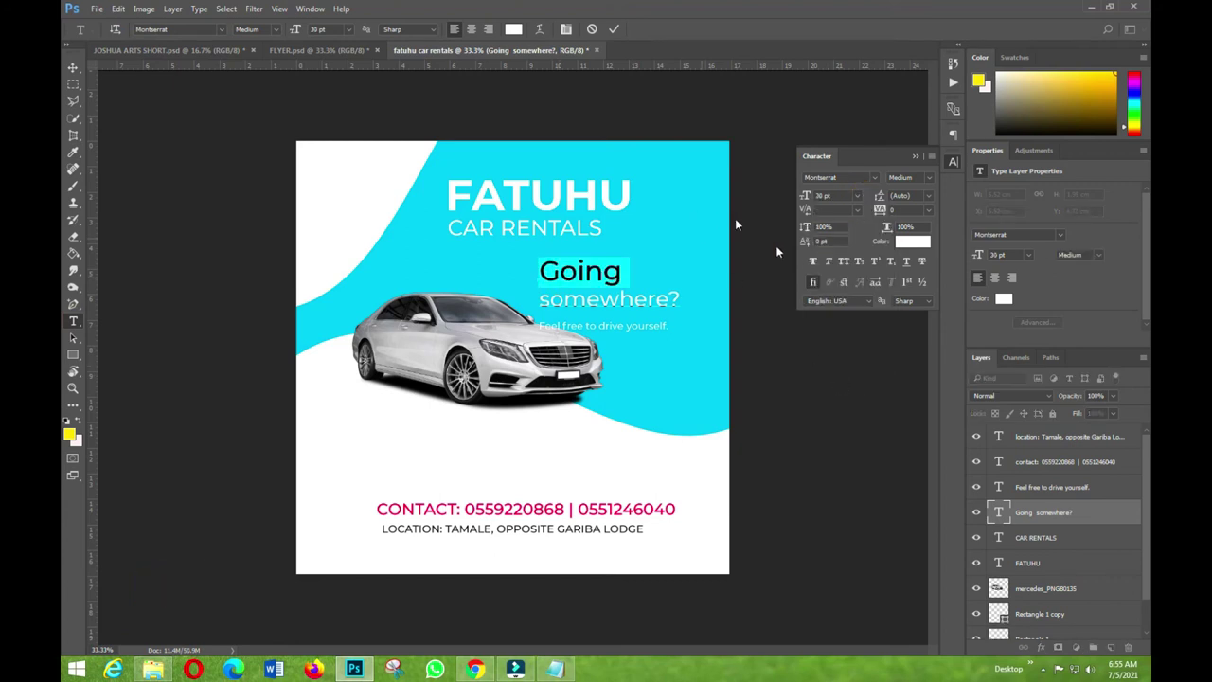
{"action": "left_click", "coordinate": [855, 195]}
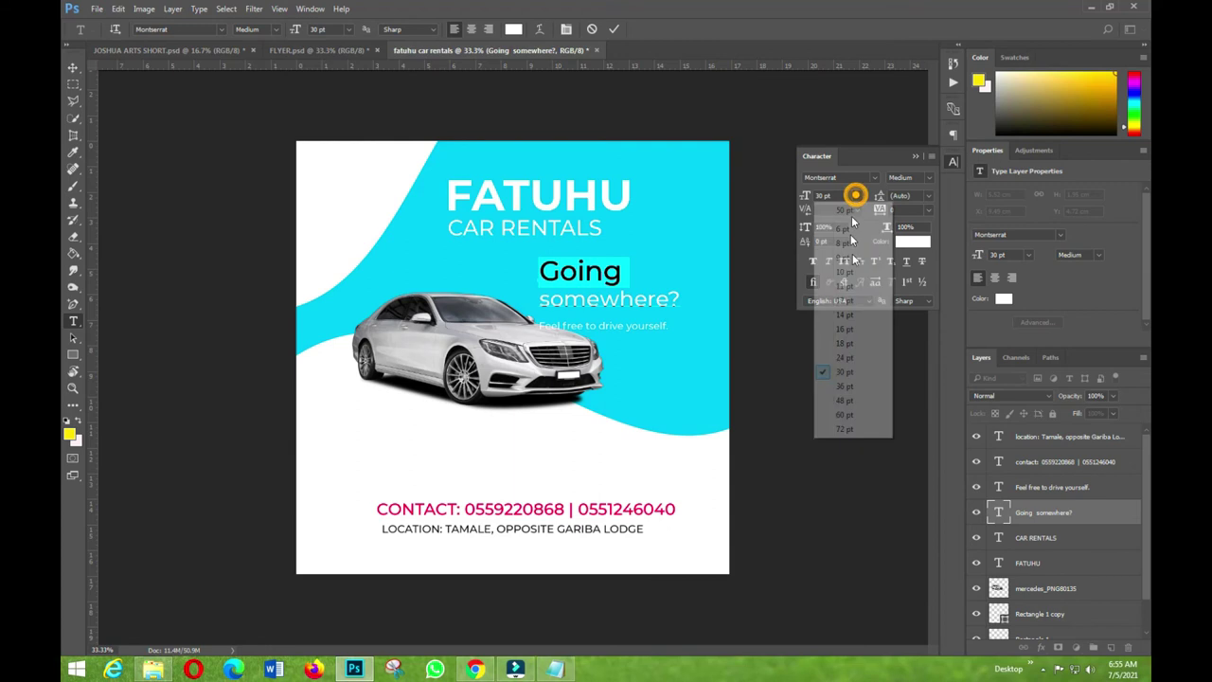
{"action": "left_click", "coordinate": [843, 385]}
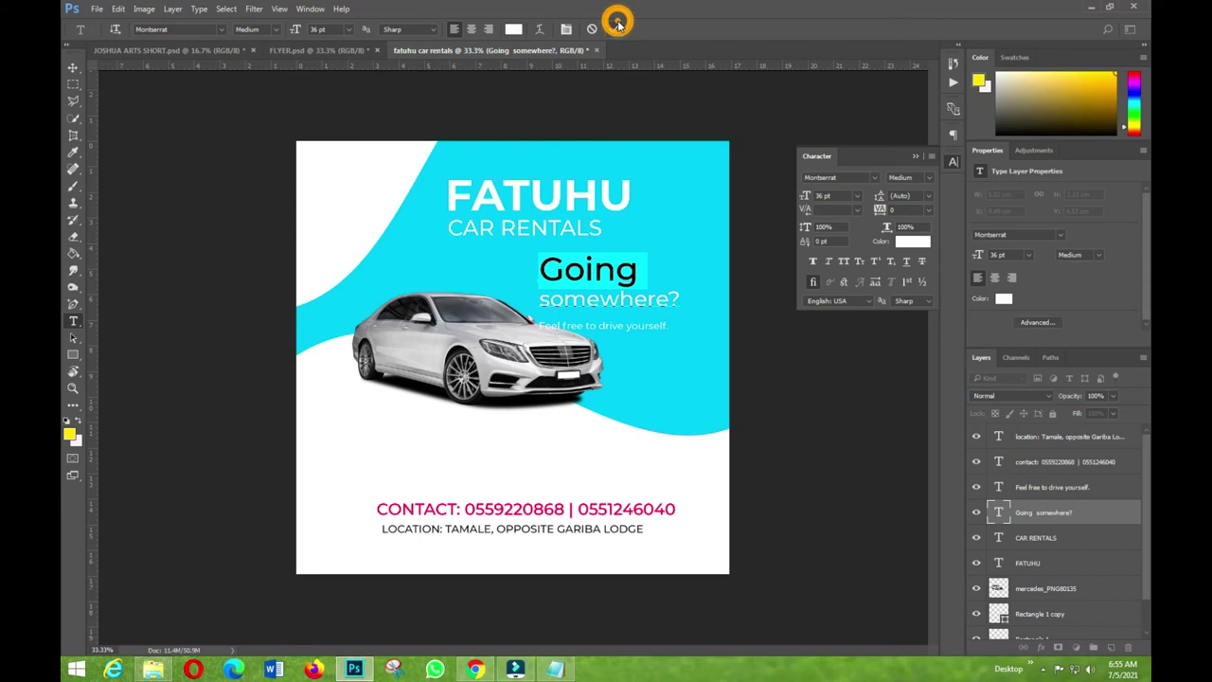
{"action": "left_click", "coordinate": [546, 282]}
{"action": "key", "text": "ctrl+Return"}
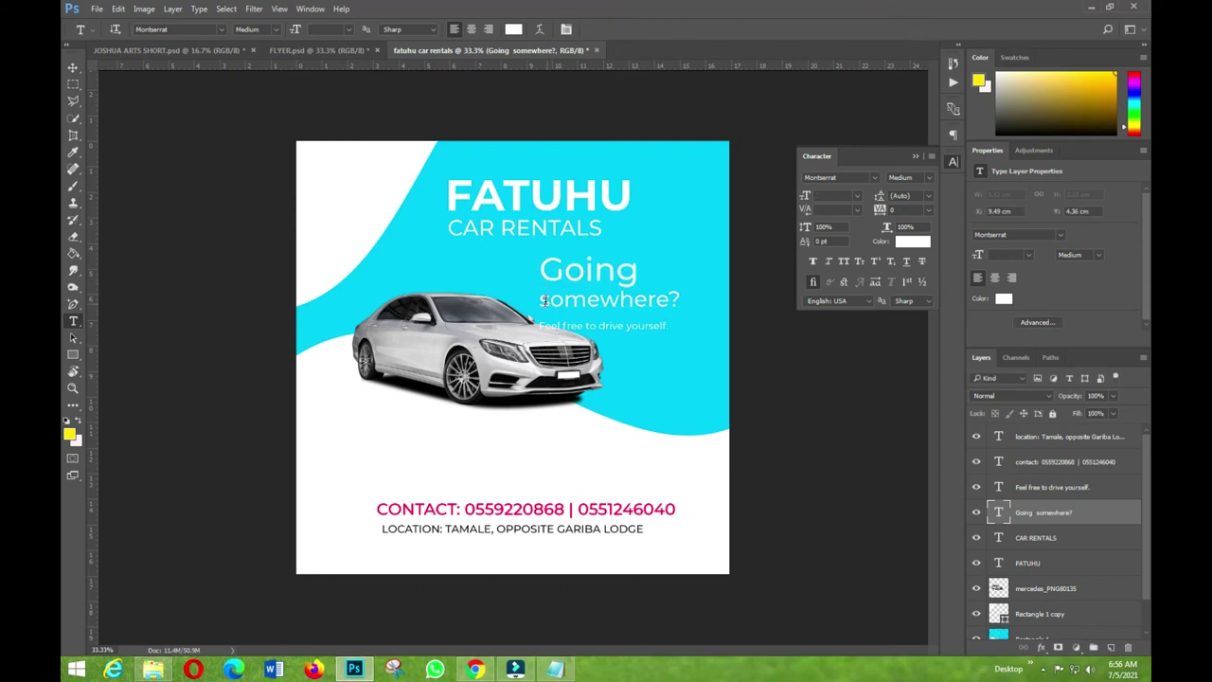
- Select the word "somewhere" in the "Going somewhere?" text and enlarge it to 30 pt
{"action": "left_click_drag", "start_coordinate": [540, 269], "coordinate": [681, 301]}
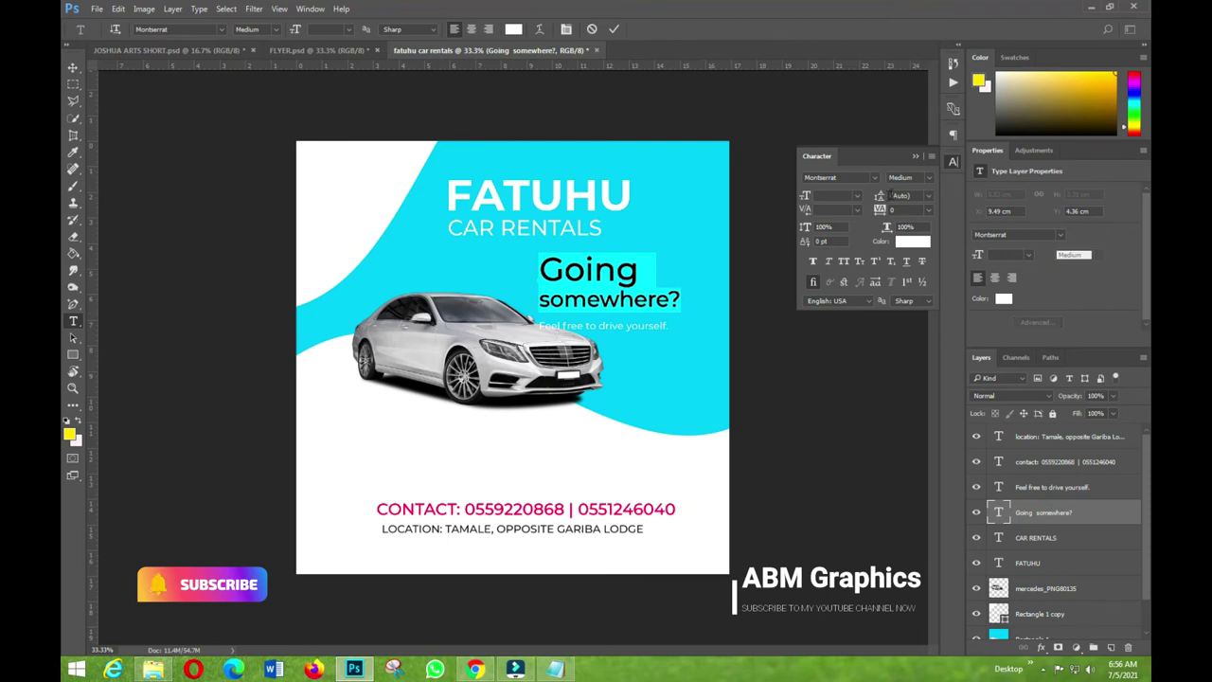
{"action": "left_click", "coordinate": [598, 268]}
{"action": "double_click", "coordinate": [599, 299]}
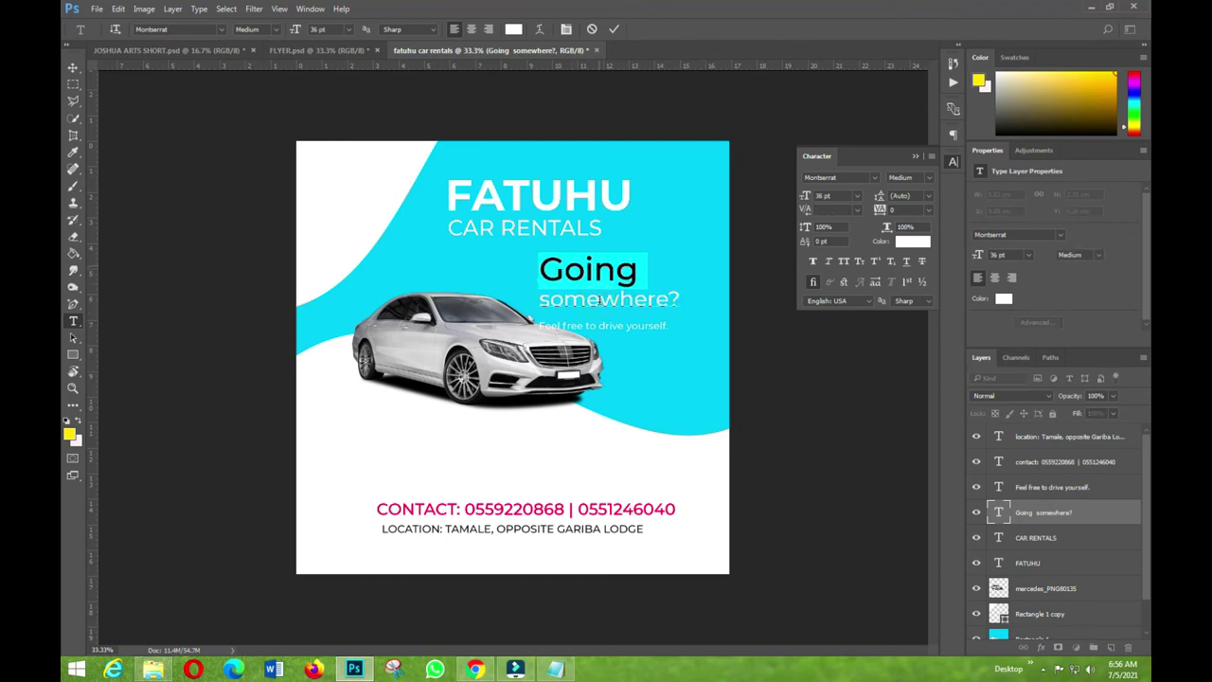
{"action": "left_click", "coordinate": [599, 299]}
{"action": "double_click", "coordinate": [599, 300]}
{"action": "left_click", "coordinate": [599, 299]}
{"action": "double_click", "coordinate": [599, 299]}
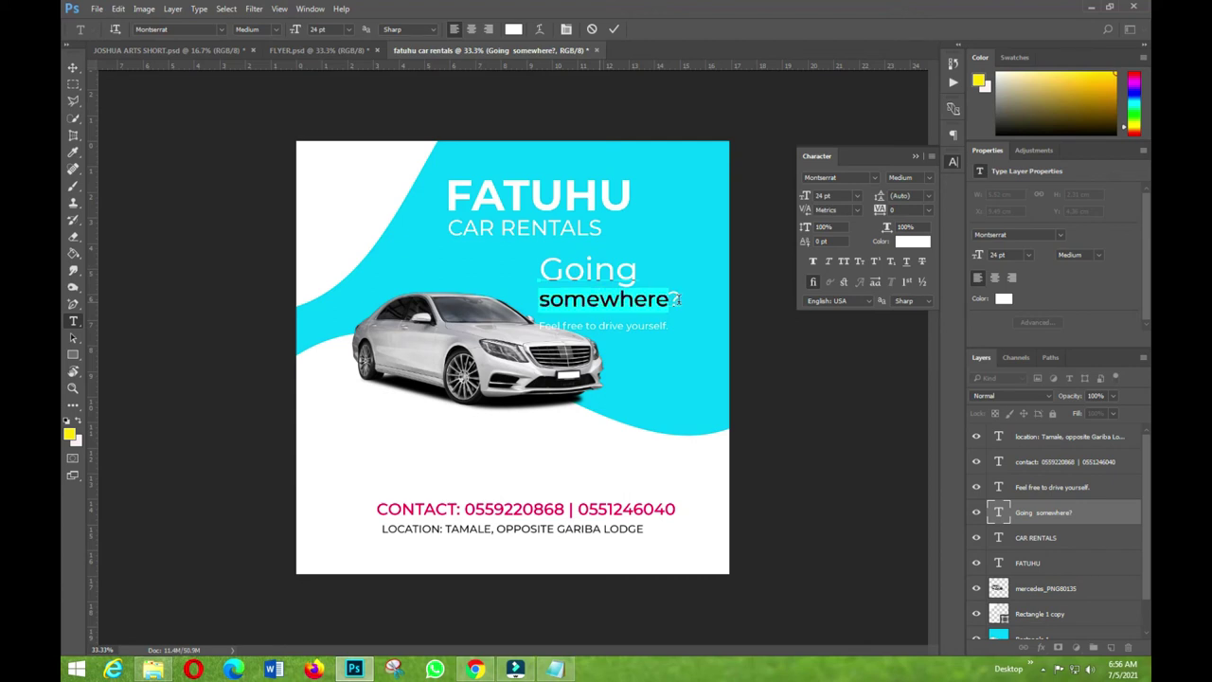
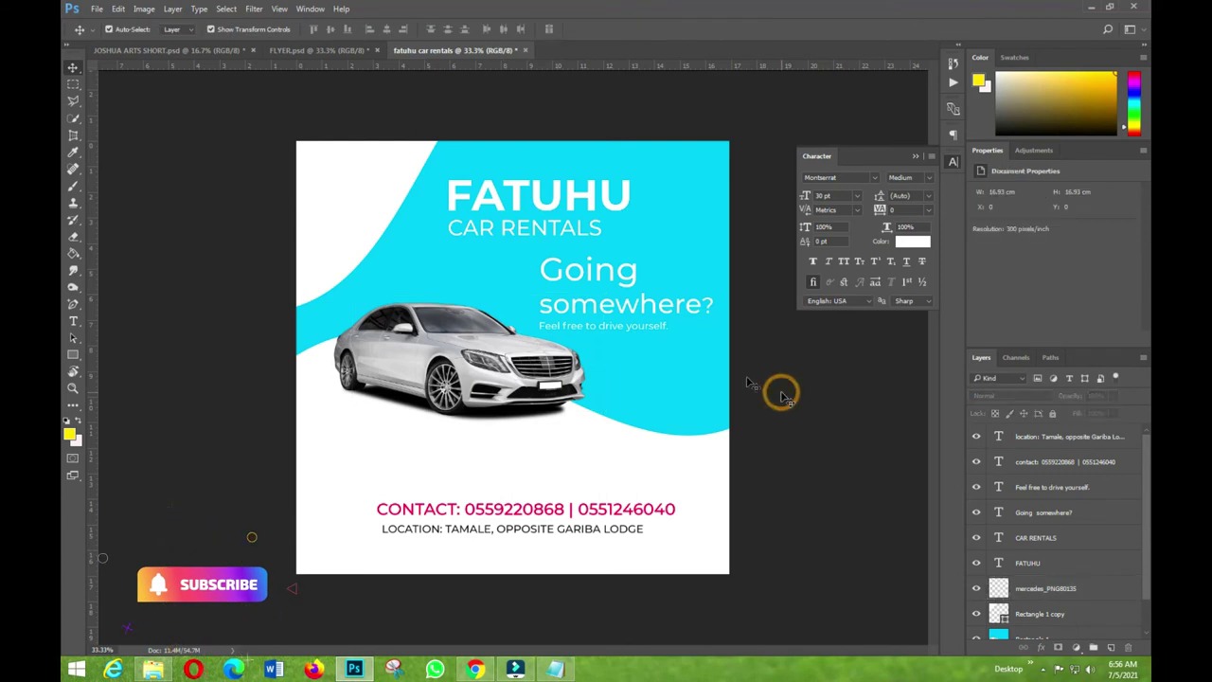
- Shift "Feel free to drive yourself." slightly right and draw a thin white rectangle of about 802 by 7 px as an underline beneath "somewhere?"
{"action": "left_click_drag", "start_coordinate": [666, 333], "coordinate": [668, 328]}
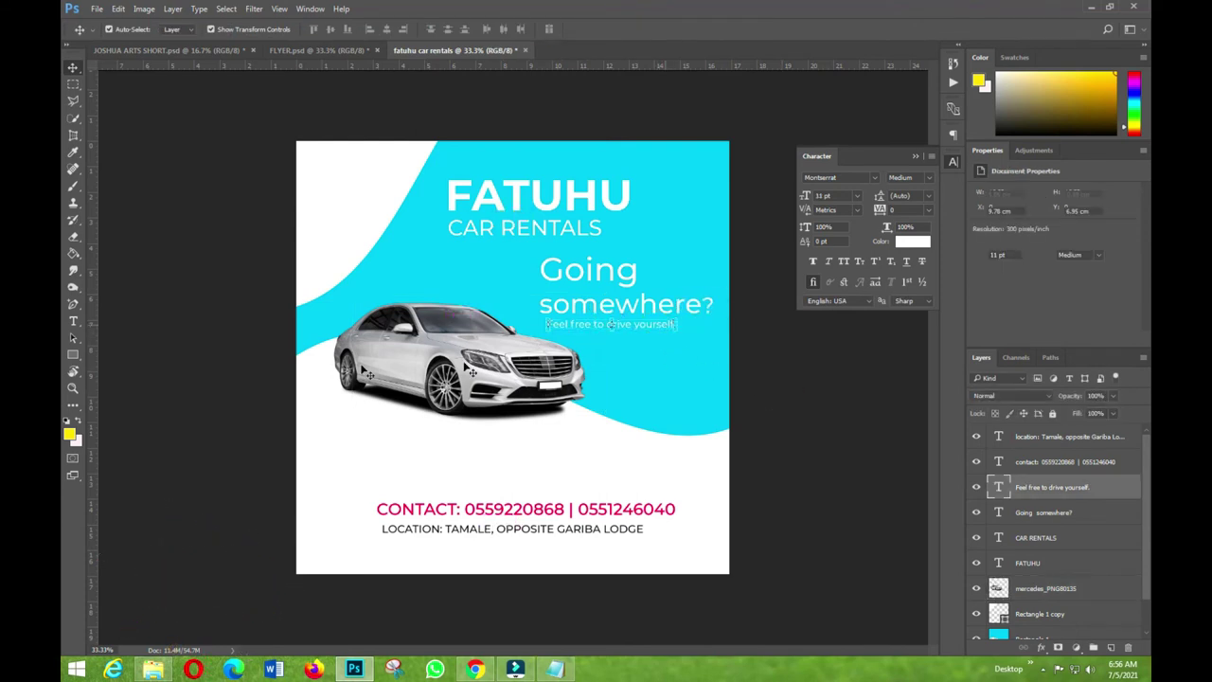
{"action": "left_click", "coordinate": [79, 346]}
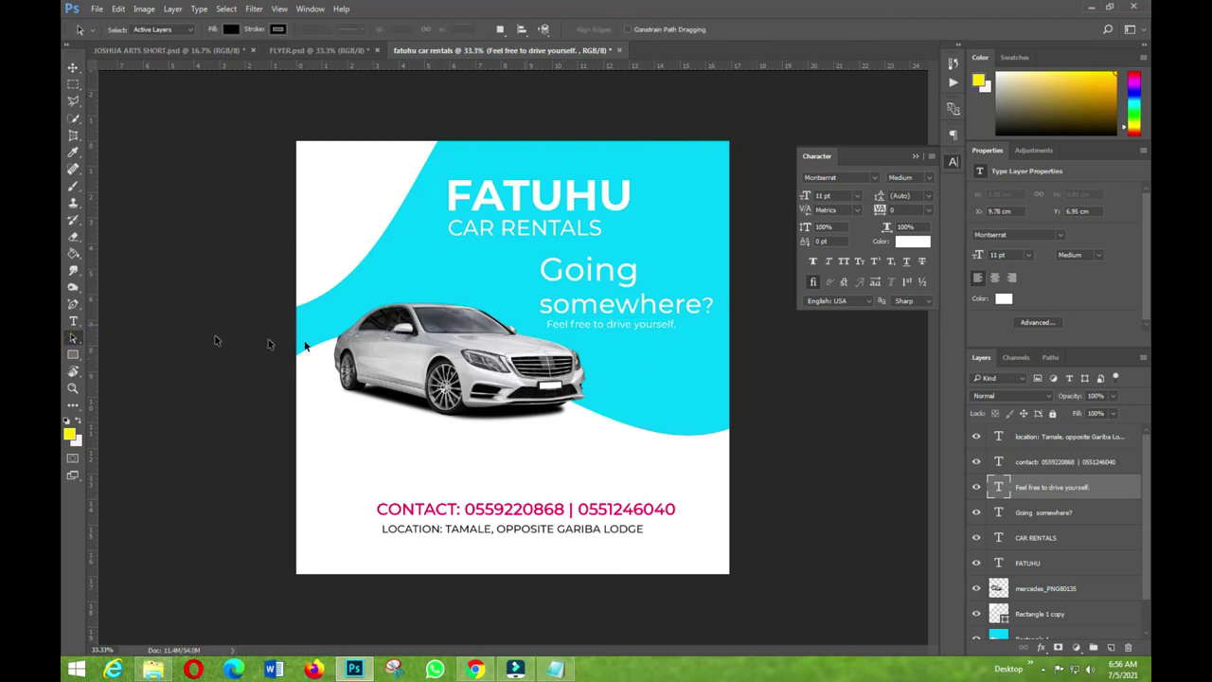
{"action": "left_click", "coordinate": [74, 357]}
{"action": "left_click_drag", "start_coordinate": [561, 306], "coordinate": [714, 316]}
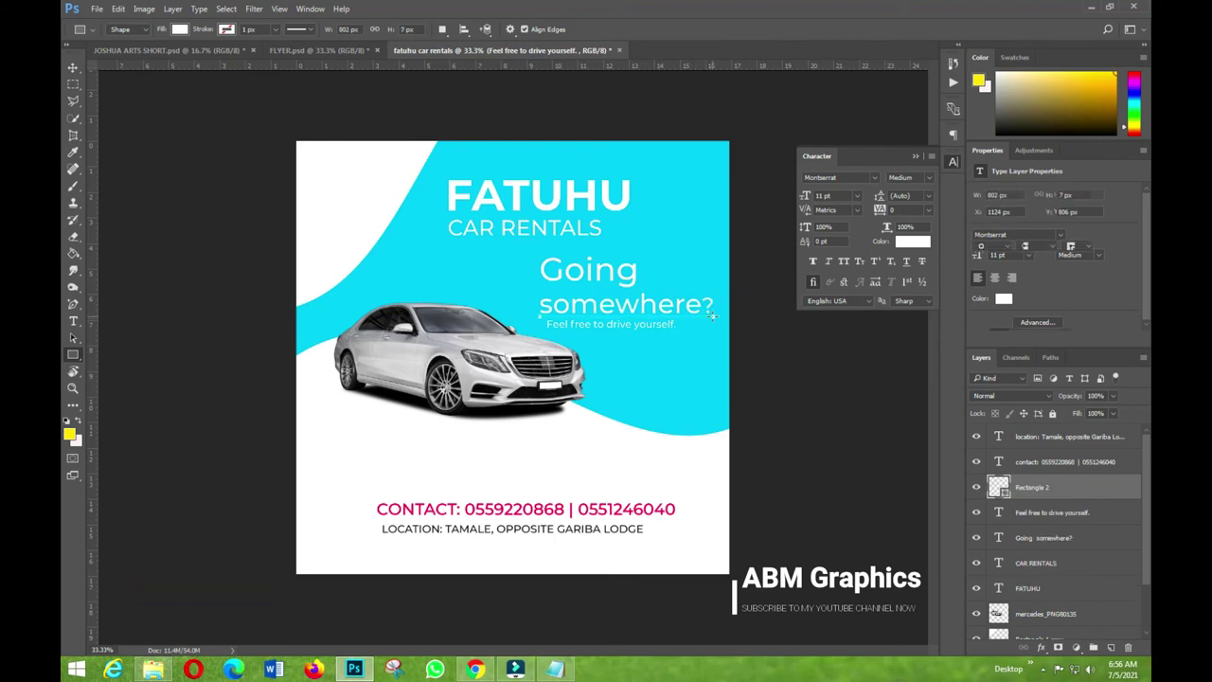
{"action": "left_click", "coordinate": [73, 68]}
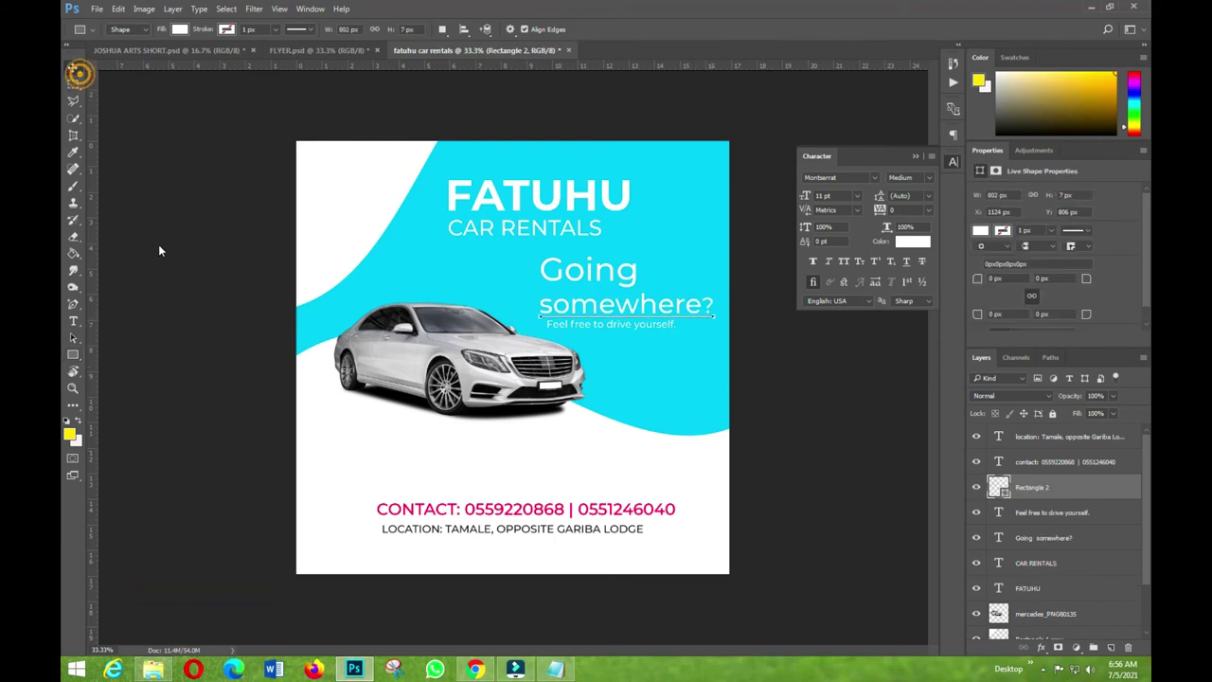
{"action": "left_click", "coordinate": [157, 257]}
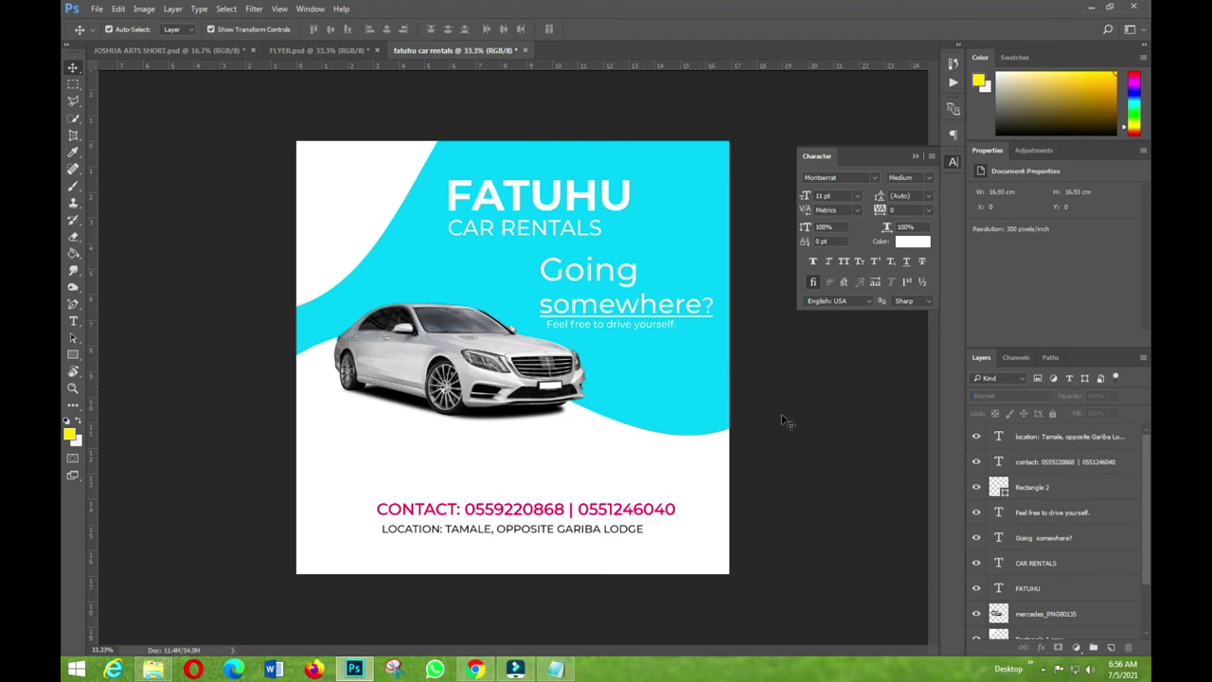
{"action": "left_click", "coordinate": [699, 319]}
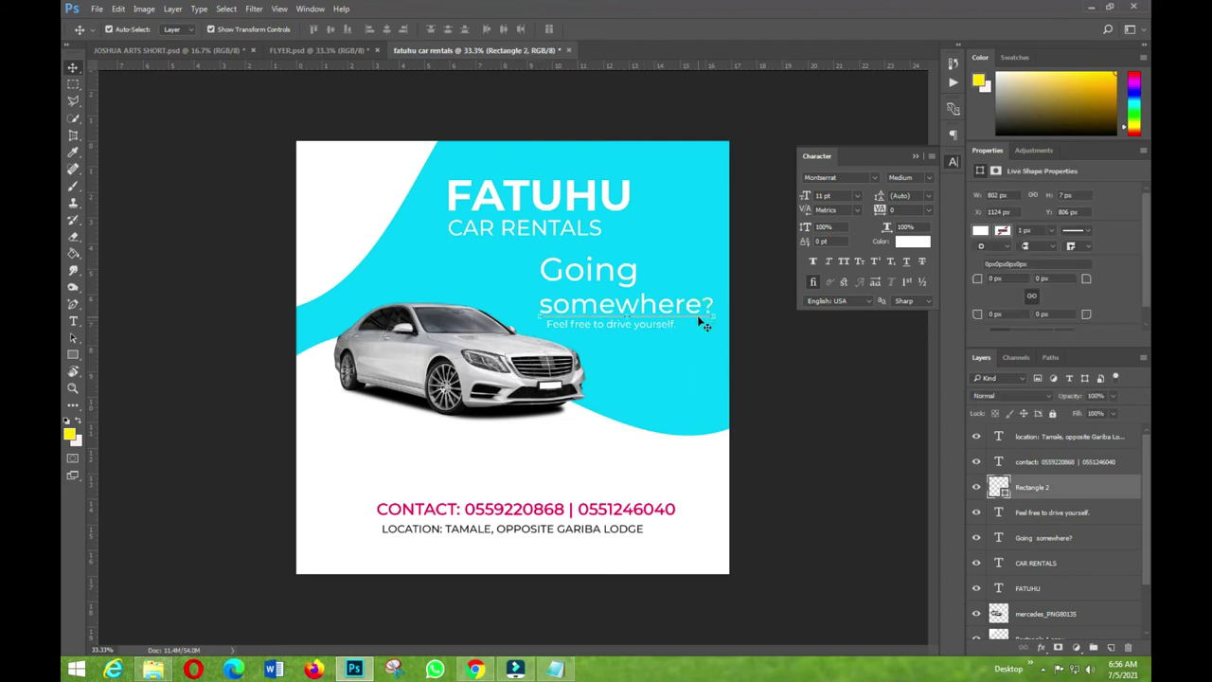
{"action": "left_click", "coordinate": [793, 417]}
- Nudge "Feel free to drive yourself." slightly down, set it to 12 pt, and align it to the left edge of "somewhere?"
{"action": "left_click", "coordinate": [650, 322]}
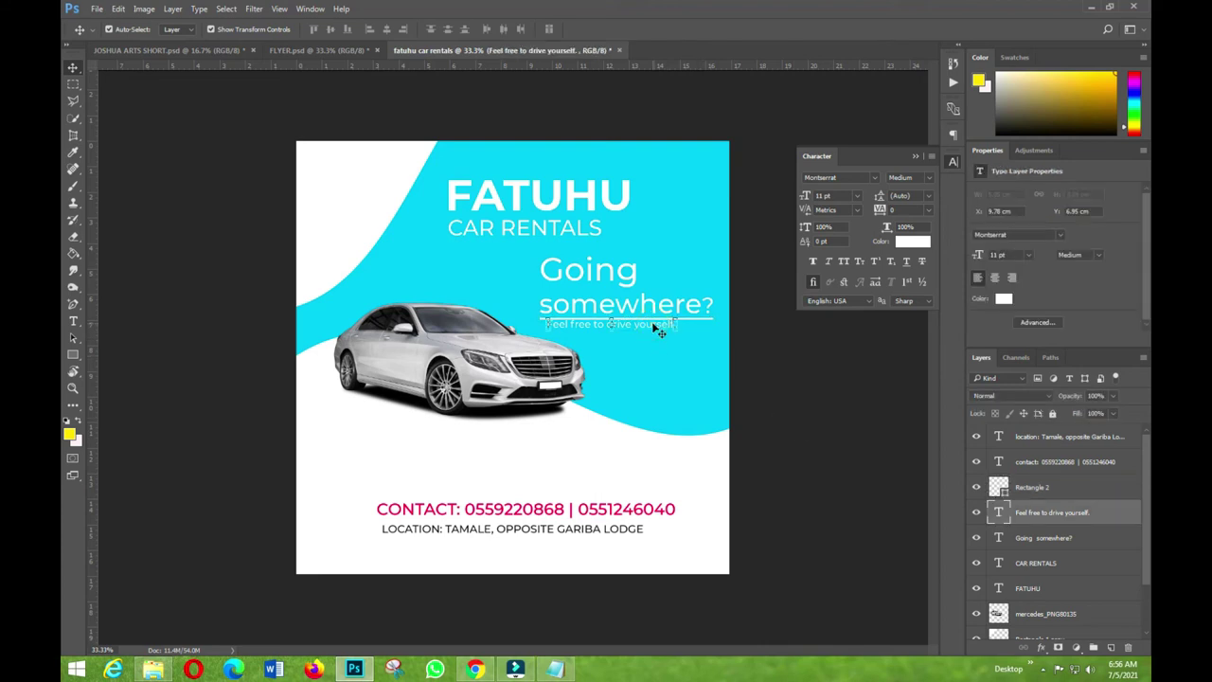
{"action": "key", "text": "Down"}
{"action": "key", "text": "Down"}
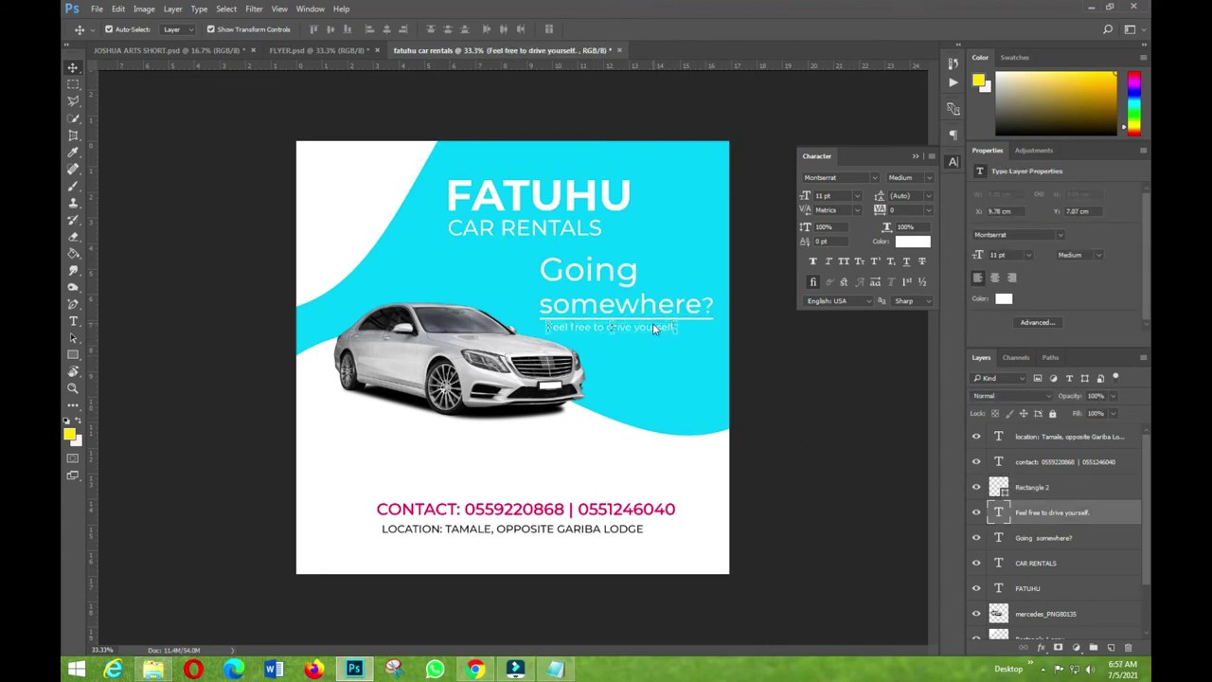
{"action": "left_click", "coordinate": [860, 197]}
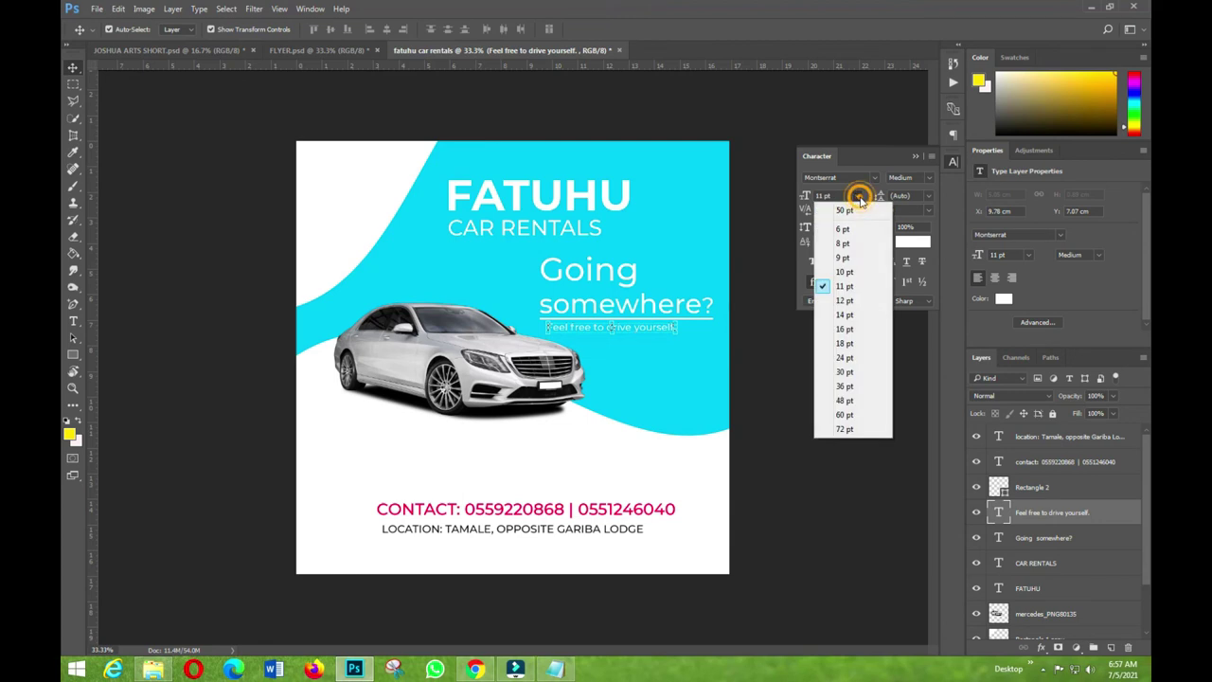
{"action": "left_click", "coordinate": [853, 298]}
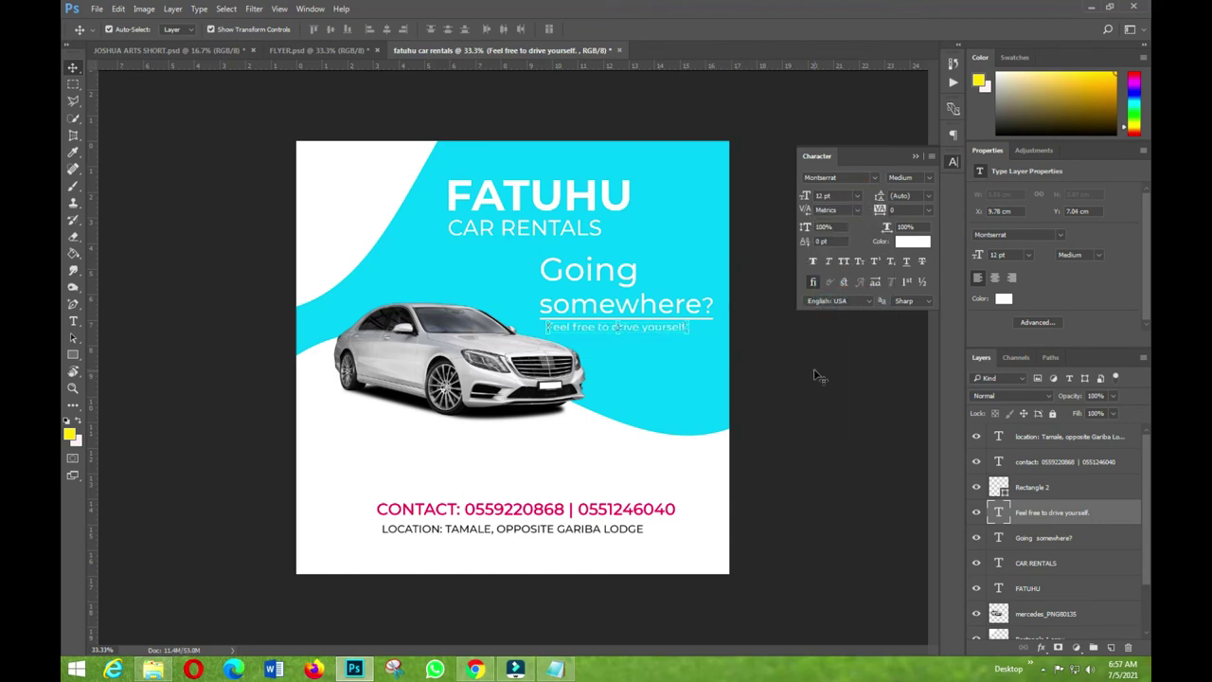
{"action": "left_click_drag", "start_coordinate": [566, 326], "coordinate": [561, 329]}
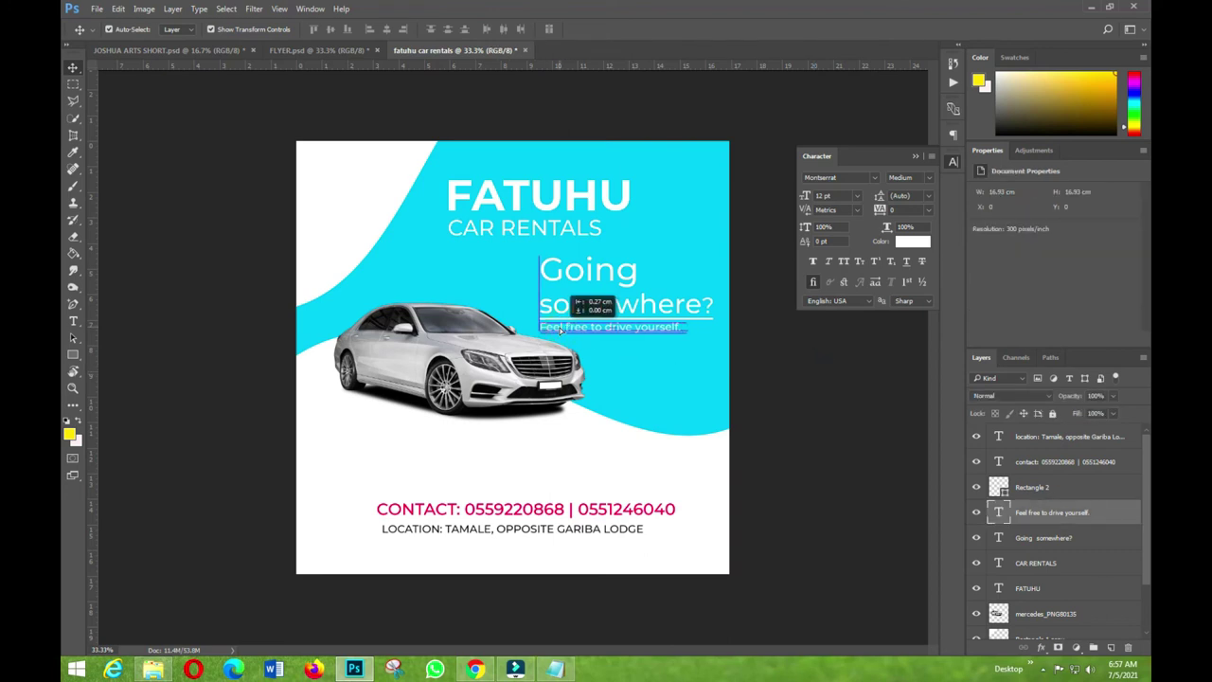
{"action": "left_click", "coordinate": [831, 384]}
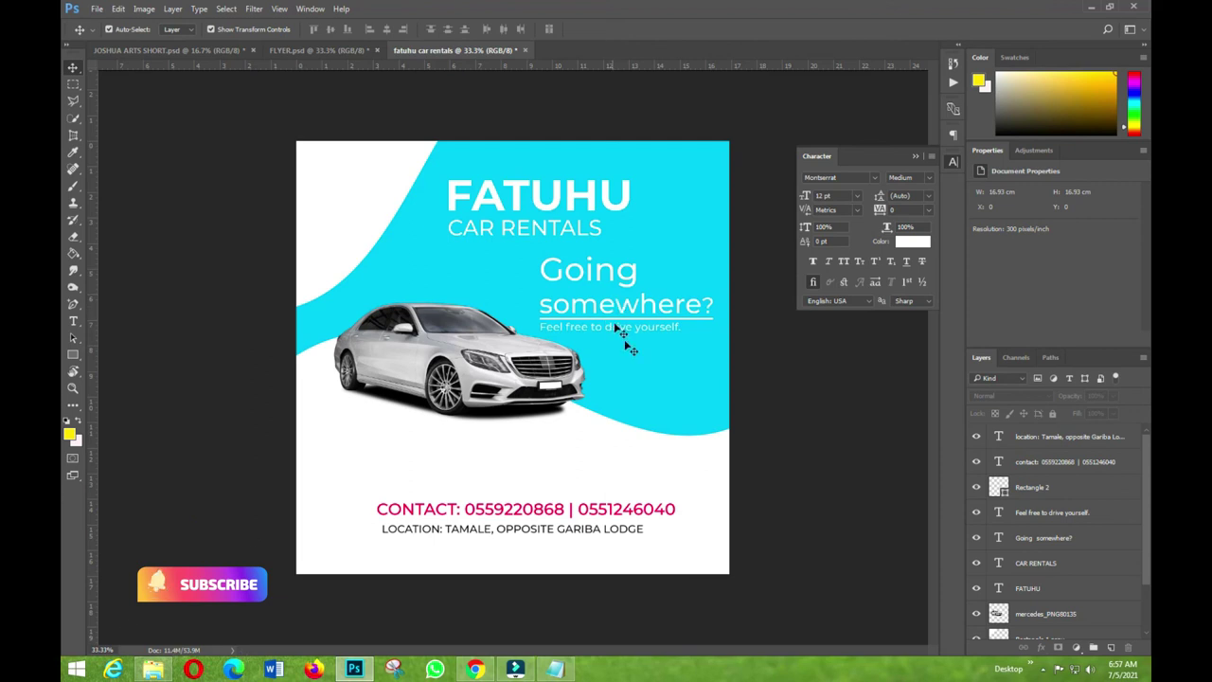
- Move the "FATUHU" title slightly up and set its font size to 40 pt
{"action": "left_click_drag", "start_coordinate": [514, 184], "coordinate": [514, 172]}
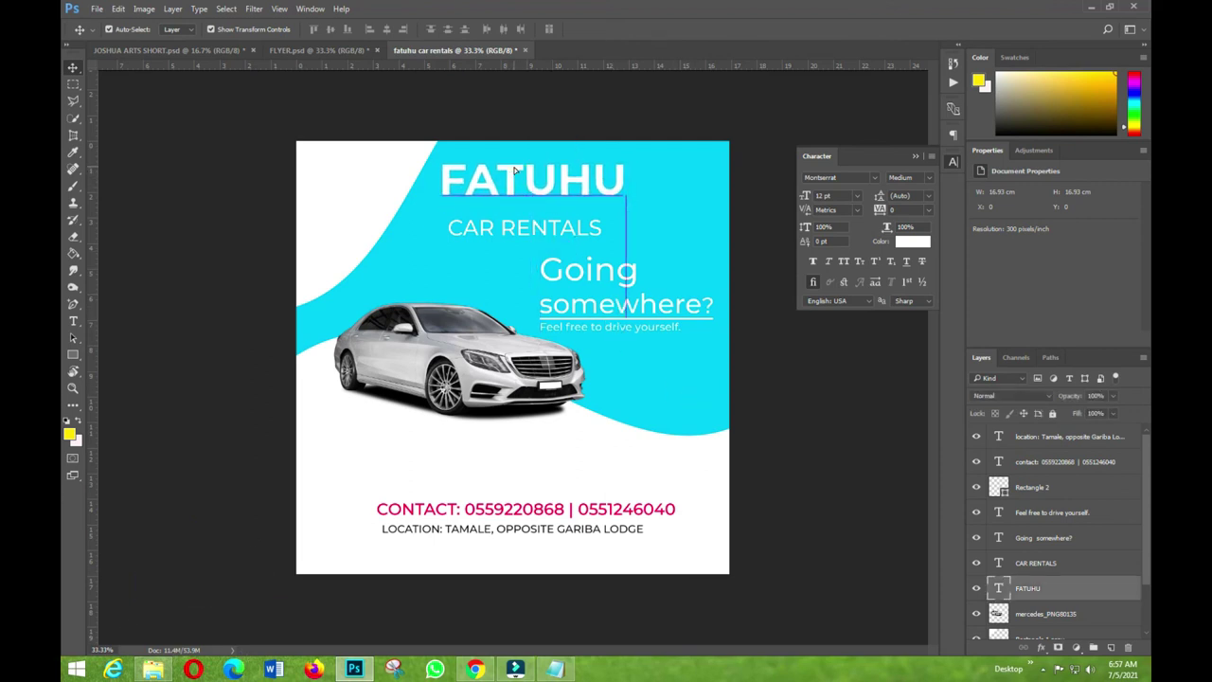
{"action": "left_click", "coordinate": [857, 195]}
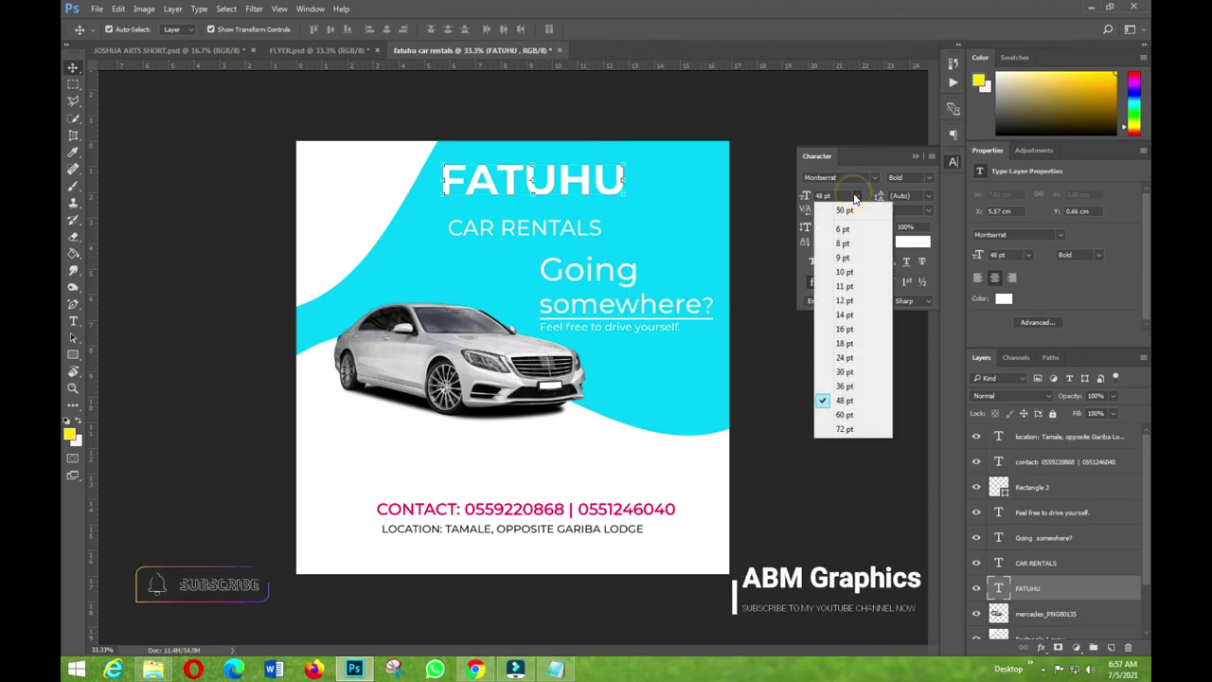
{"action": "left_click", "coordinate": [836, 194]}
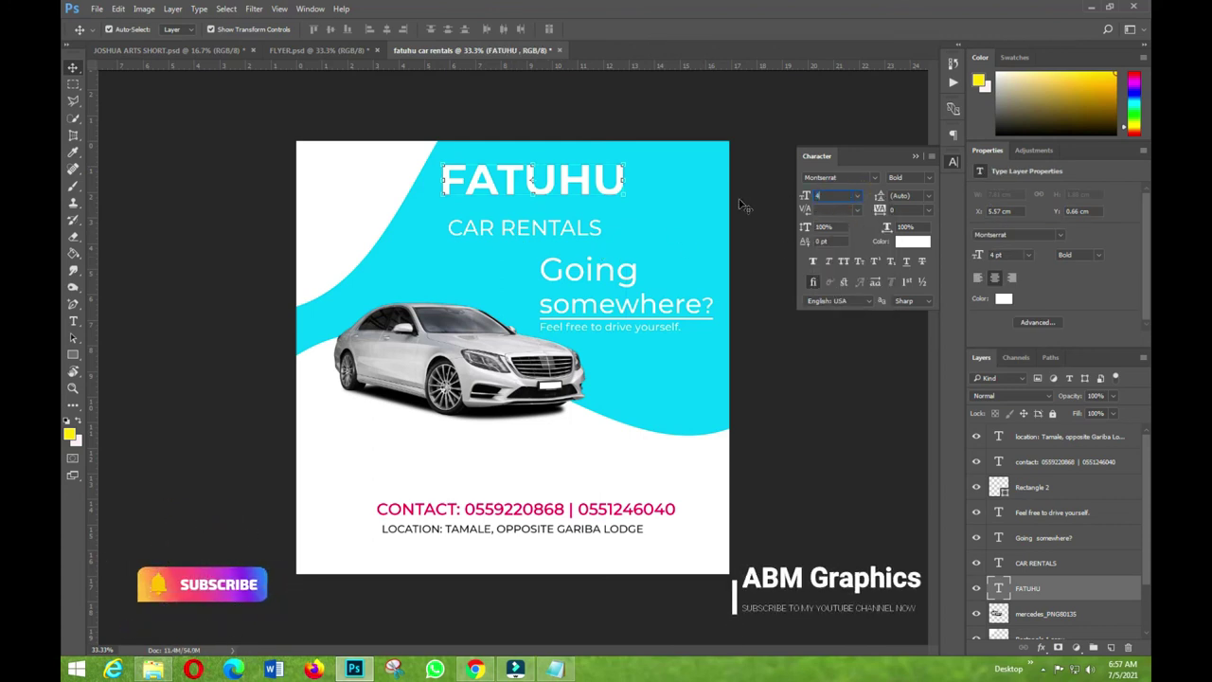
{"action": "type", "text": "40"}
{"action": "key", "text": "Return"}
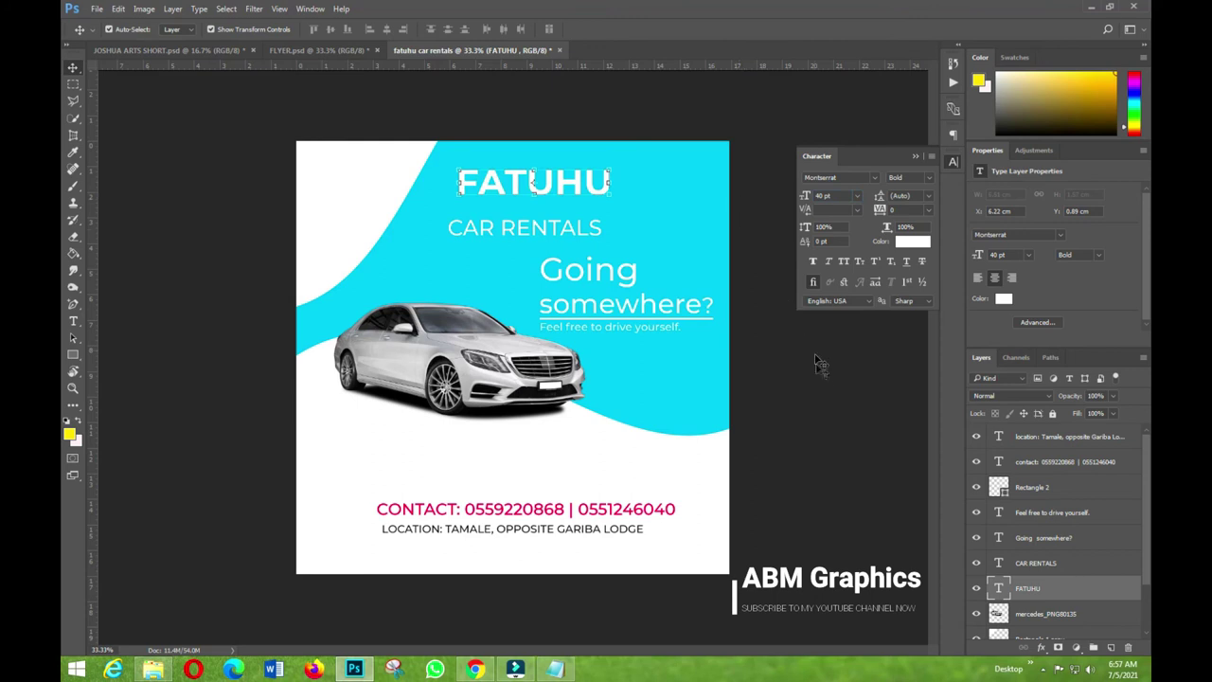
{"action": "left_click", "coordinate": [816, 363]}
- Move "CAR RENTALS" up close beneath the "FATUHU" title and set its font size to 18 pt
{"action": "mouse_move", "coordinate": [547, 223]}
{"action": "left_mouse_down"}
{"action": "mouse_move", "coordinate": [546, 206]}
{"action": "mouse_move", "coordinate": [543, 217]}
{"action": "left_mouse_up"}
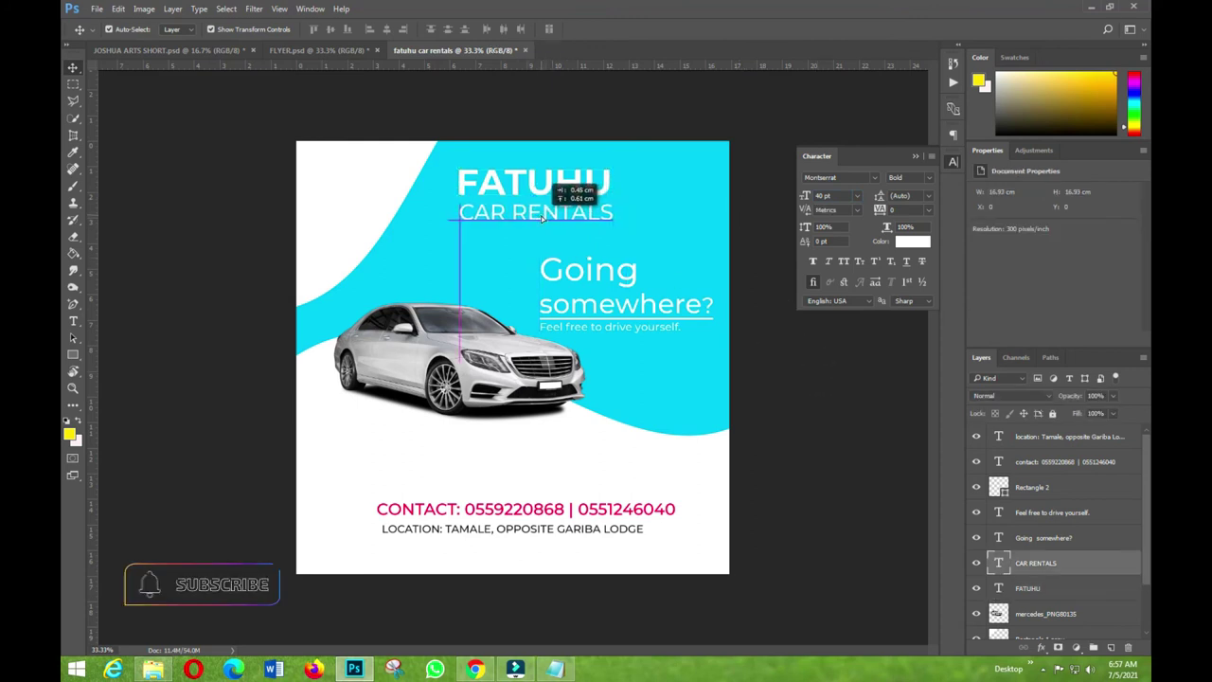
{"action": "left_click", "coordinate": [857, 195]}
{"action": "left_click", "coordinate": [844, 343]}
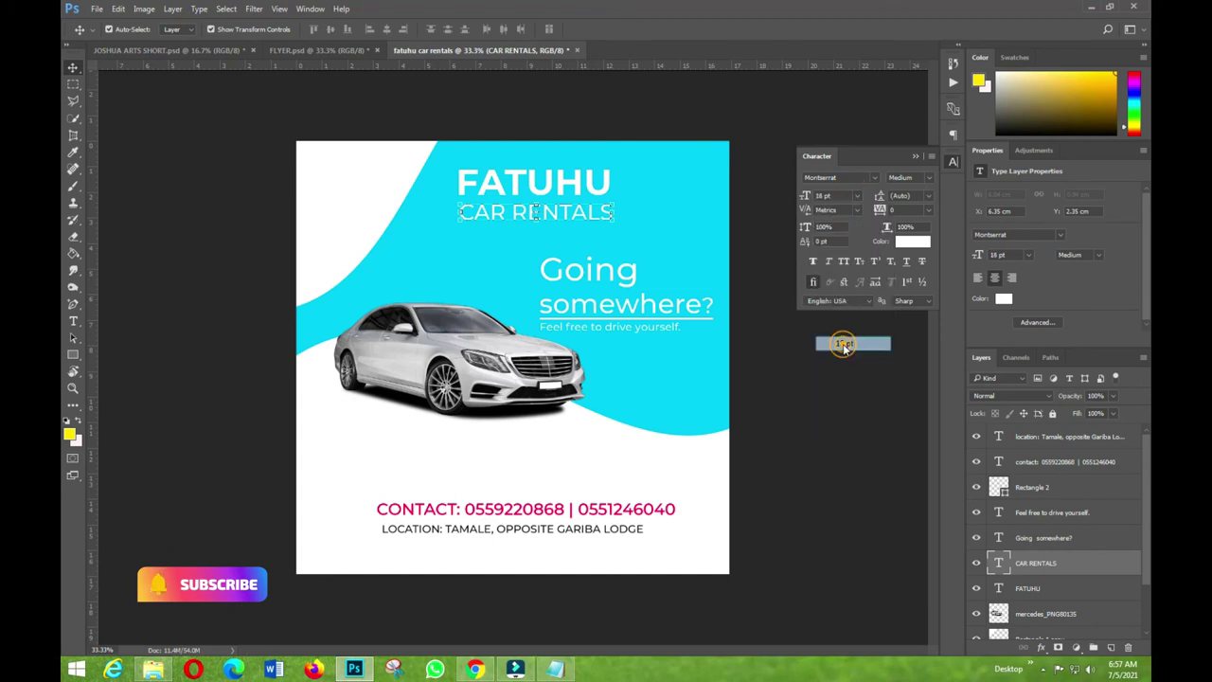
{"action": "left_click", "coordinate": [847, 381]}
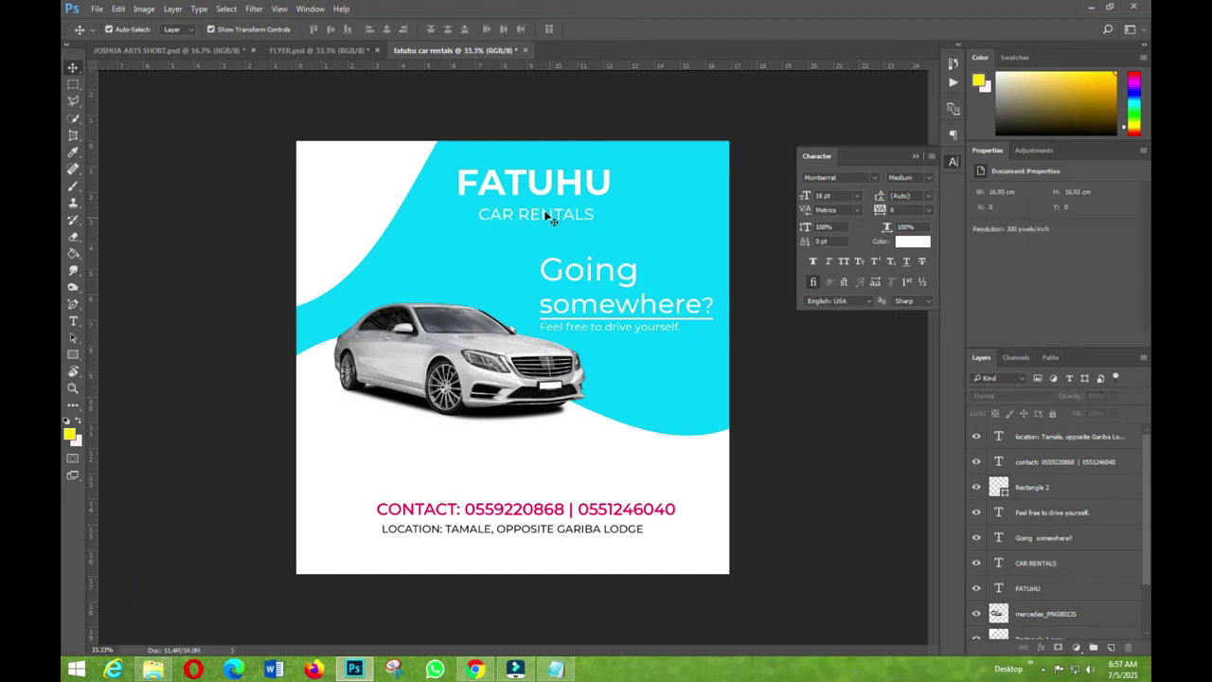
- Align "CAR RENTALS" to the title's left edge and place a white rectangle of about 1545 by 88 px behind it
{"action": "left_click_drag", "start_coordinate": [544, 214], "coordinate": [792, 226]}
{"action": "key", "text": "u"}
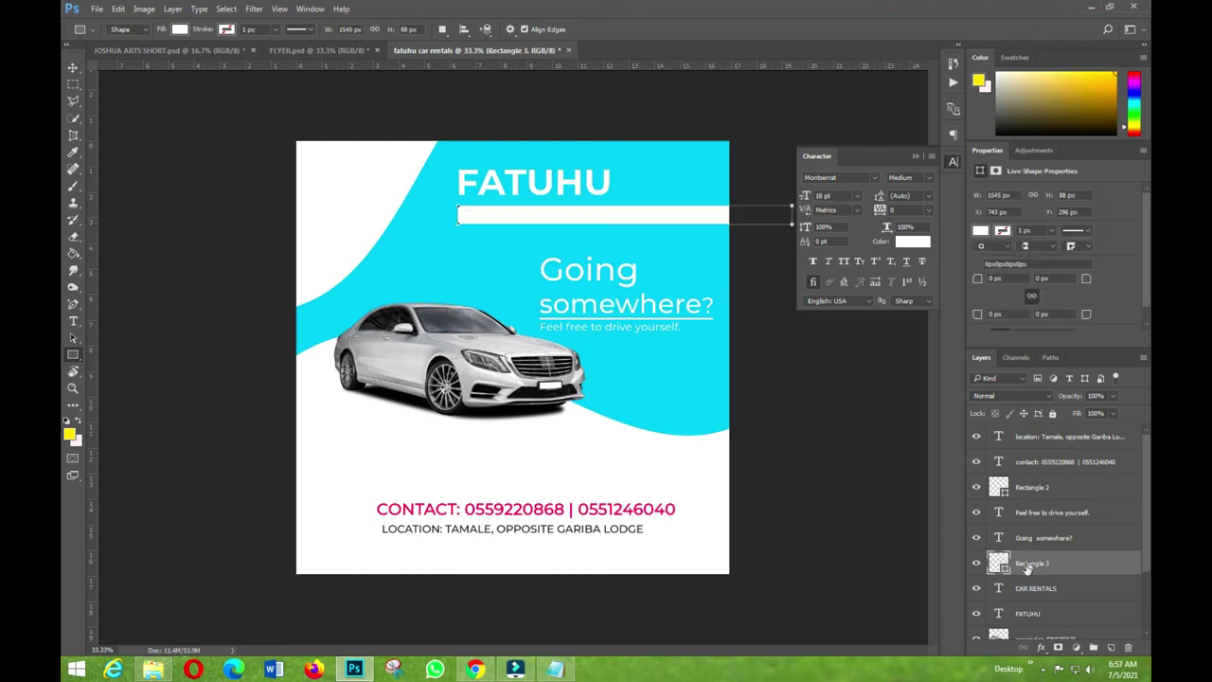
{"action": "left_click_drag", "start_coordinate": [1027, 572], "coordinate": [1004, 591]}
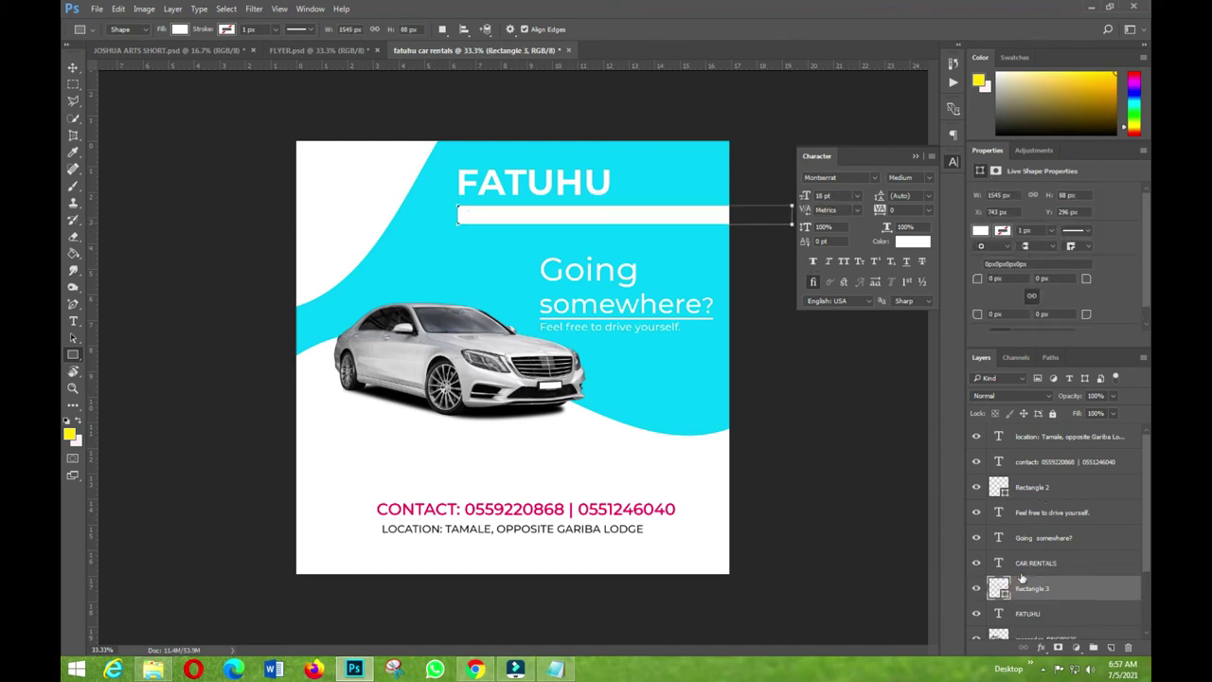
- Change the "CAR RENTALS" text colour to red (ff0000)
{"action": "left_click", "coordinate": [1023, 568]}
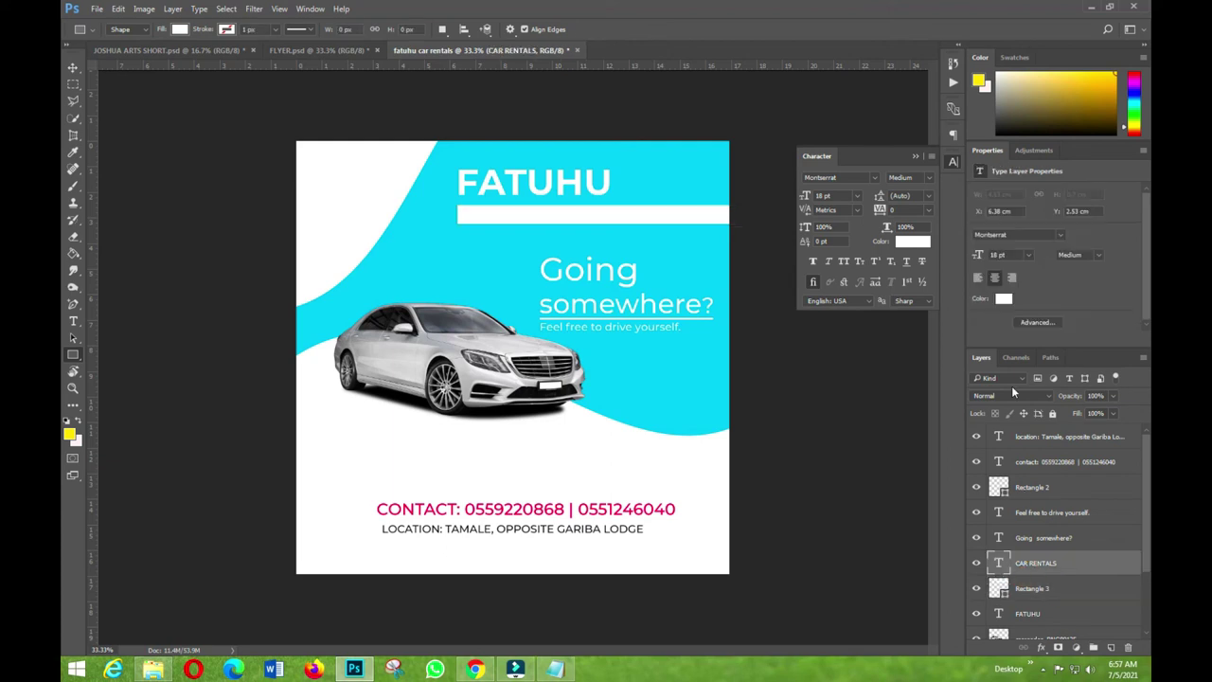
{"action": "left_click", "coordinate": [1004, 300]}
{"action": "left_click_drag", "start_coordinate": [875, 243], "coordinate": [931, 217]}
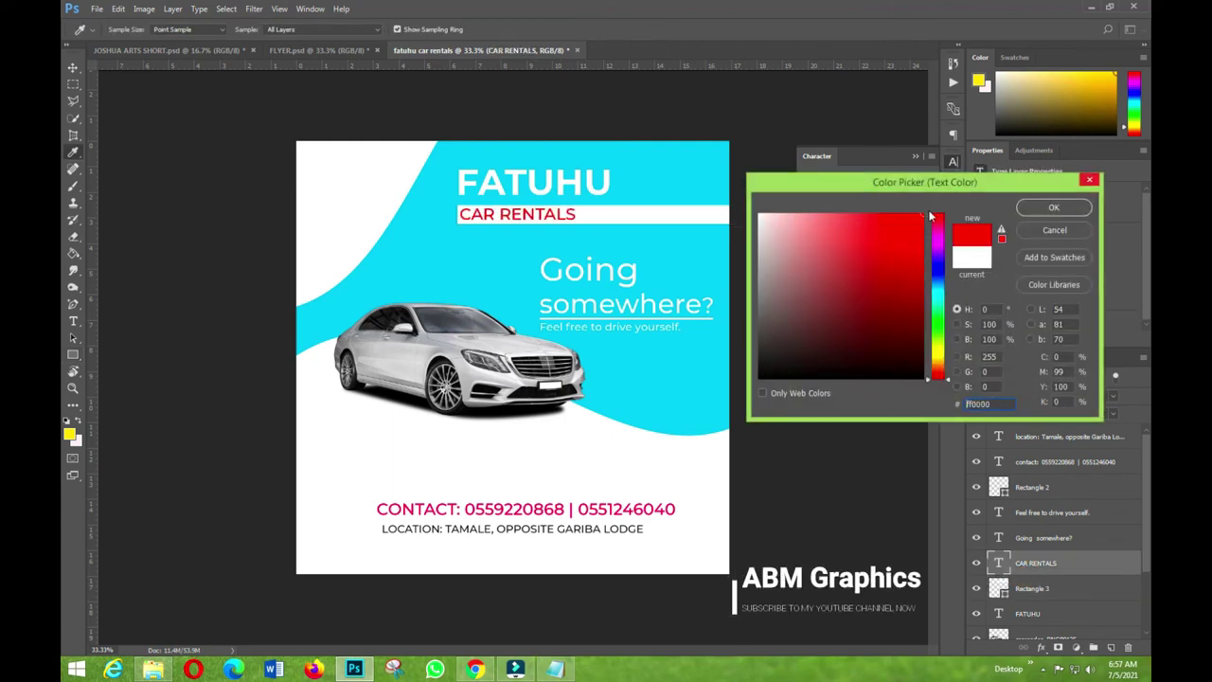
{"action": "left_click", "coordinate": [1046, 209]}
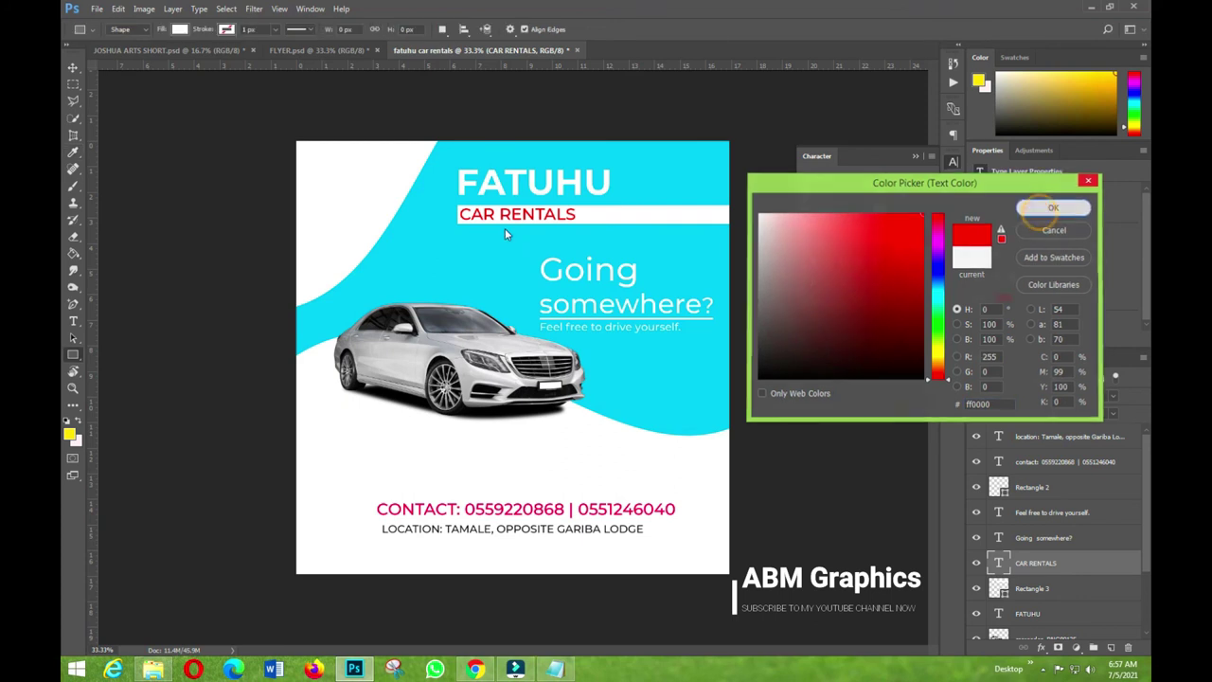
{"action": "left_click", "coordinate": [74, 68]}
{"action": "left_click", "coordinate": [193, 256]}
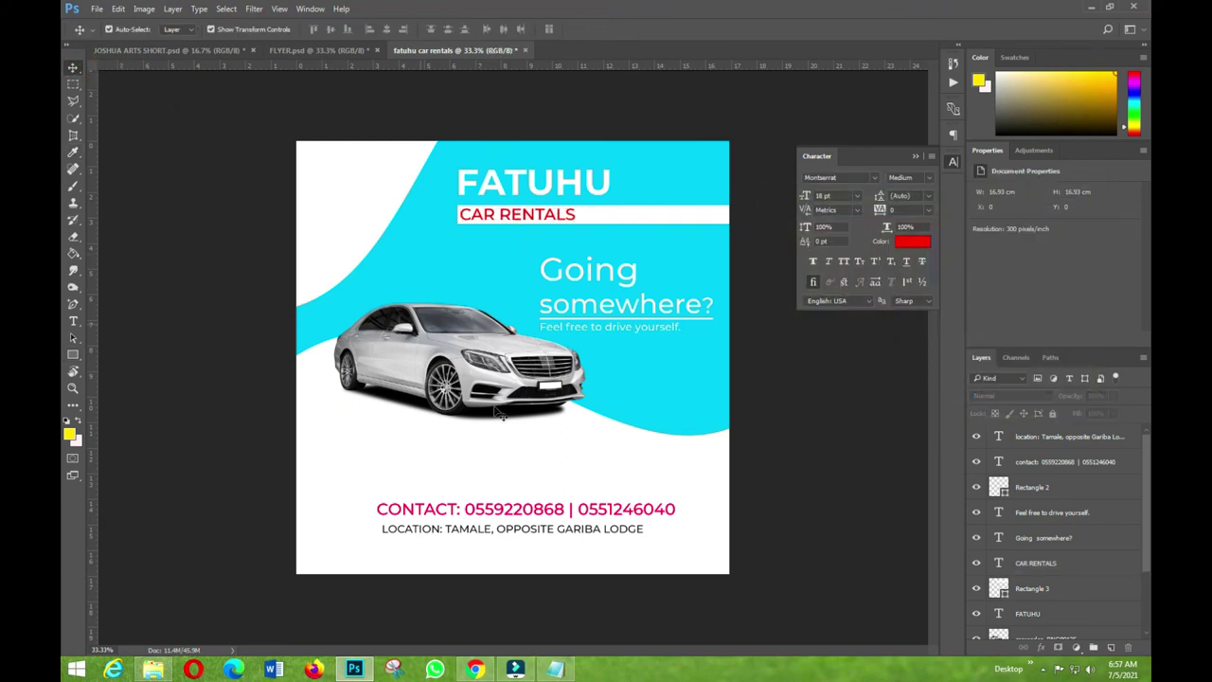
- Move the contact text slightly up and break it after "CONTACT:" so the phone numbers sit on a second line
{"action": "left_click", "coordinate": [547, 520]}
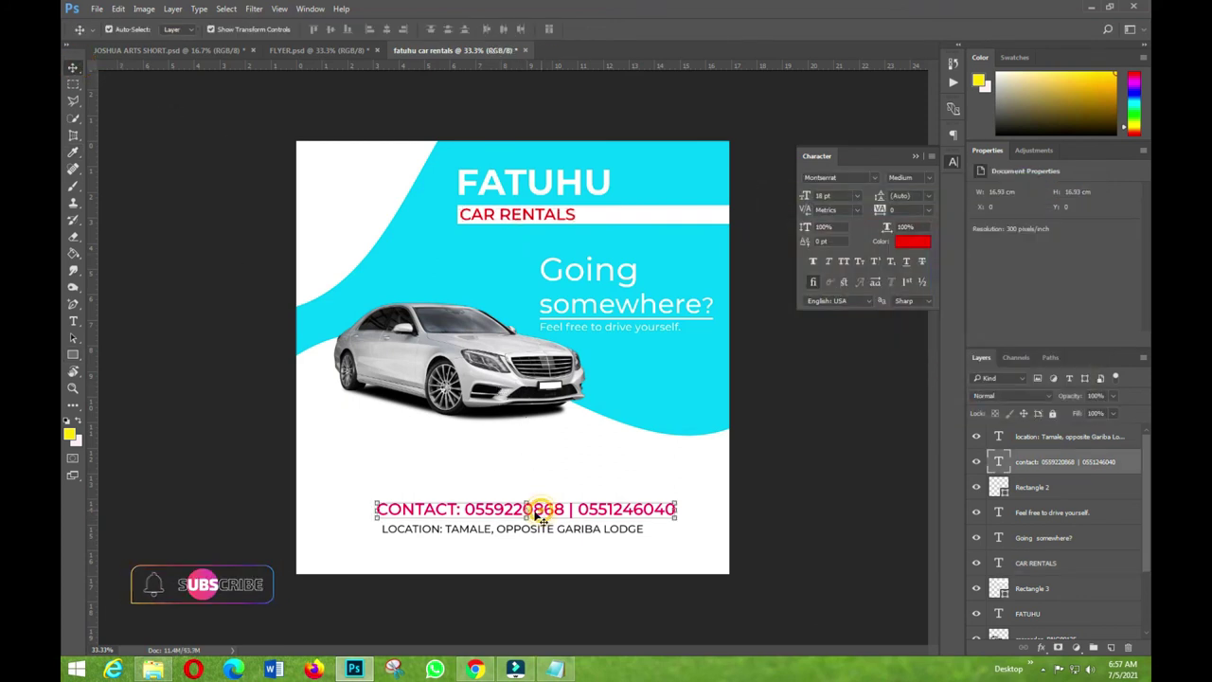
{"action": "left_click_drag", "start_coordinate": [547, 521], "coordinate": [516, 512]}
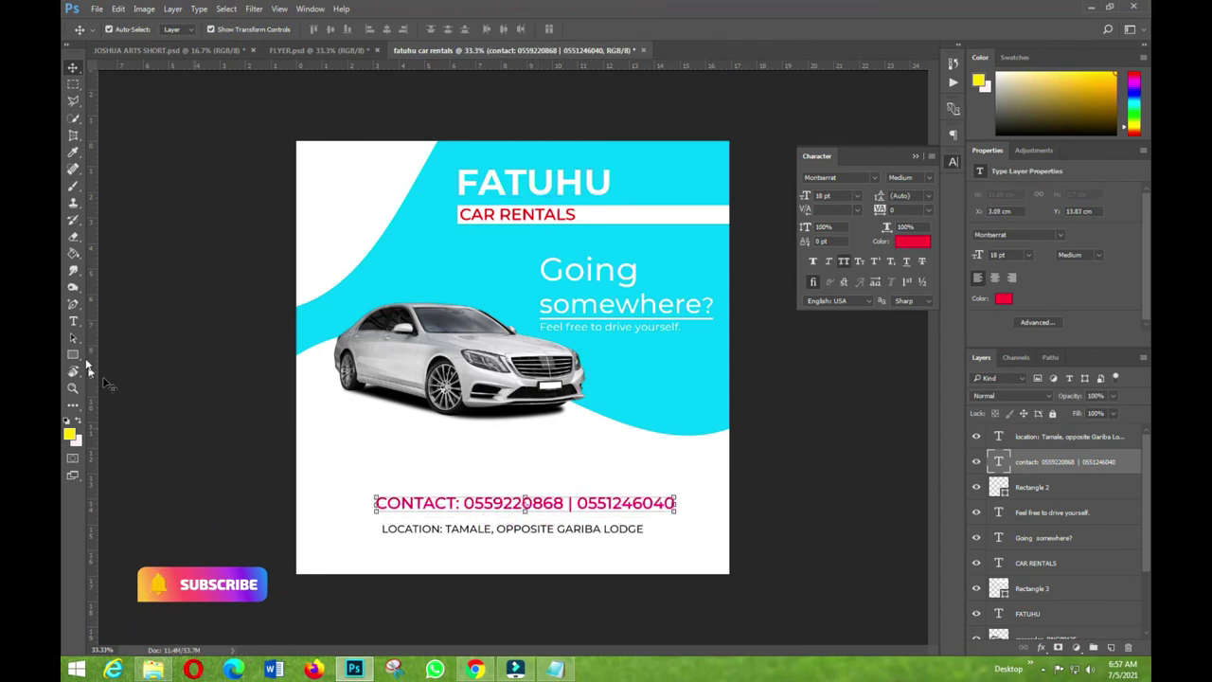
{"action": "left_click", "coordinate": [74, 322]}
{"action": "left_click", "coordinate": [463, 503]}
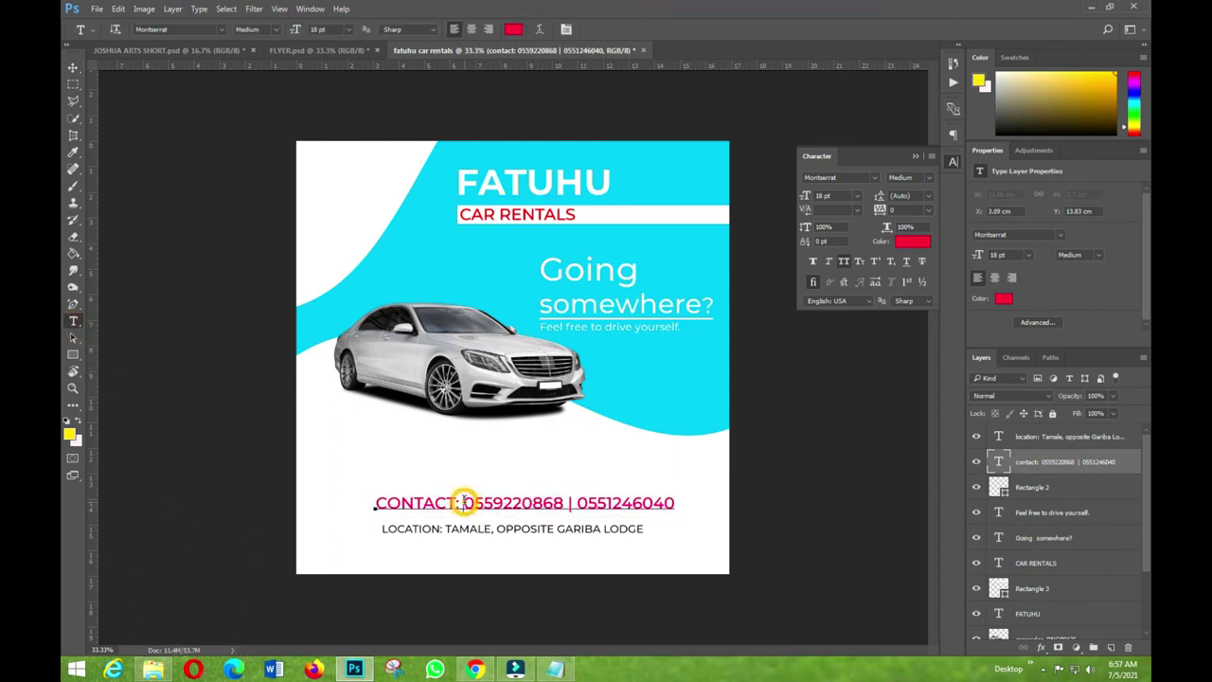
{"action": "key", "text": "Return"}
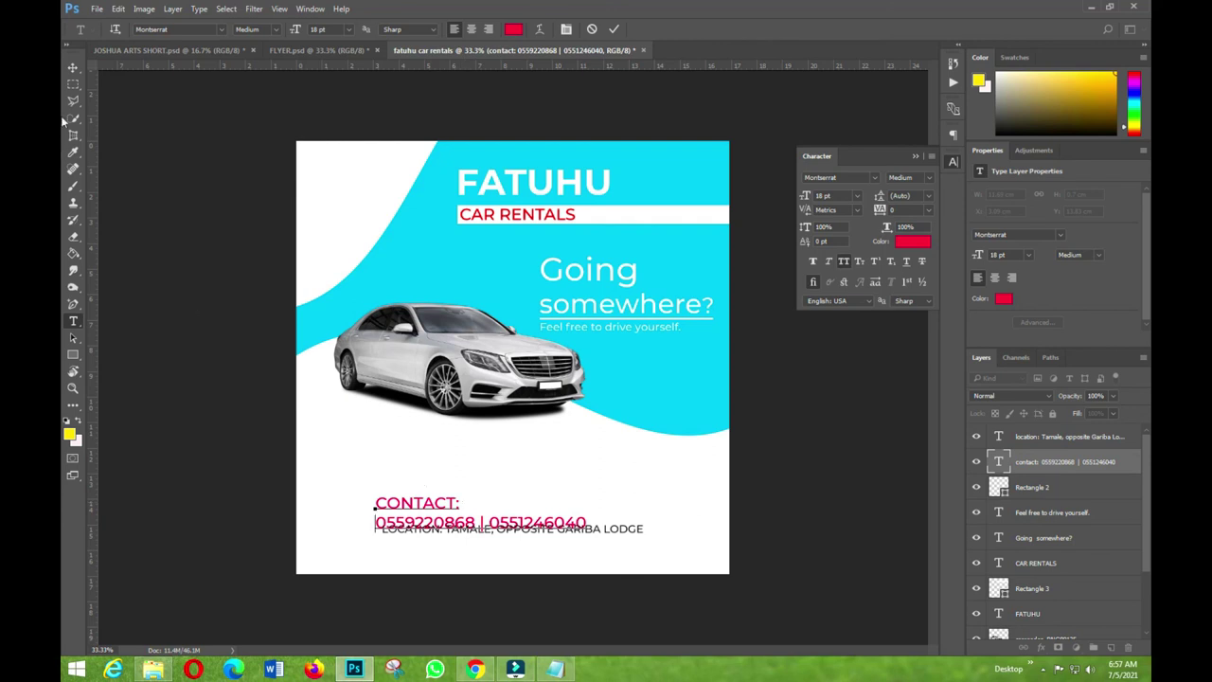
{"action": "left_click", "coordinate": [73, 69]}
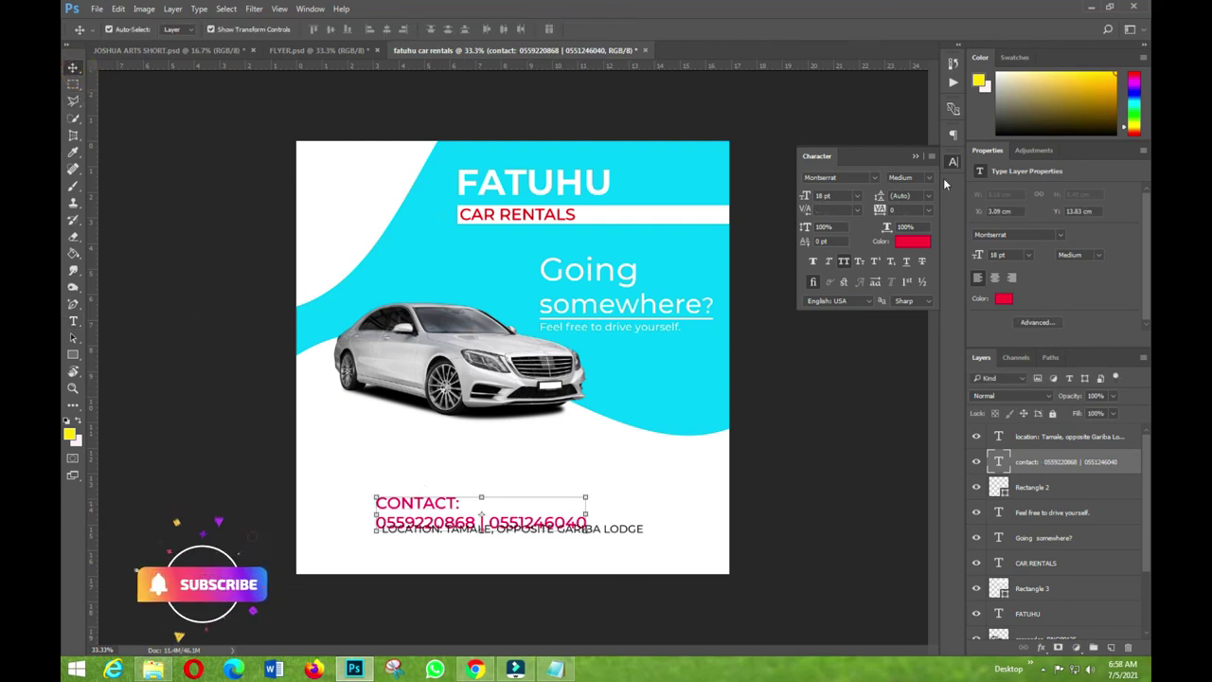
- Center-align the two-line contact text and place it above the location line, moving the location line slightly down
{"action": "left_click", "coordinate": [952, 136]}
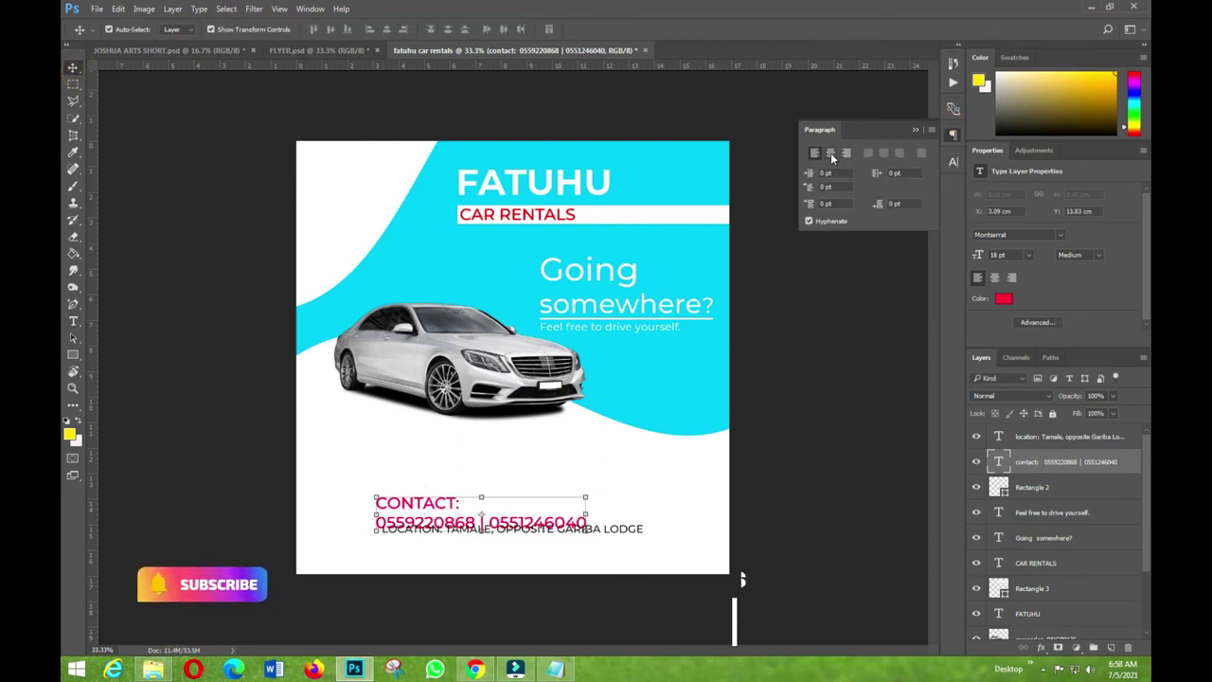
{"action": "left_click", "coordinate": [831, 153]}
{"action": "left_click_drag", "start_coordinate": [392, 503], "coordinate": [538, 496]}
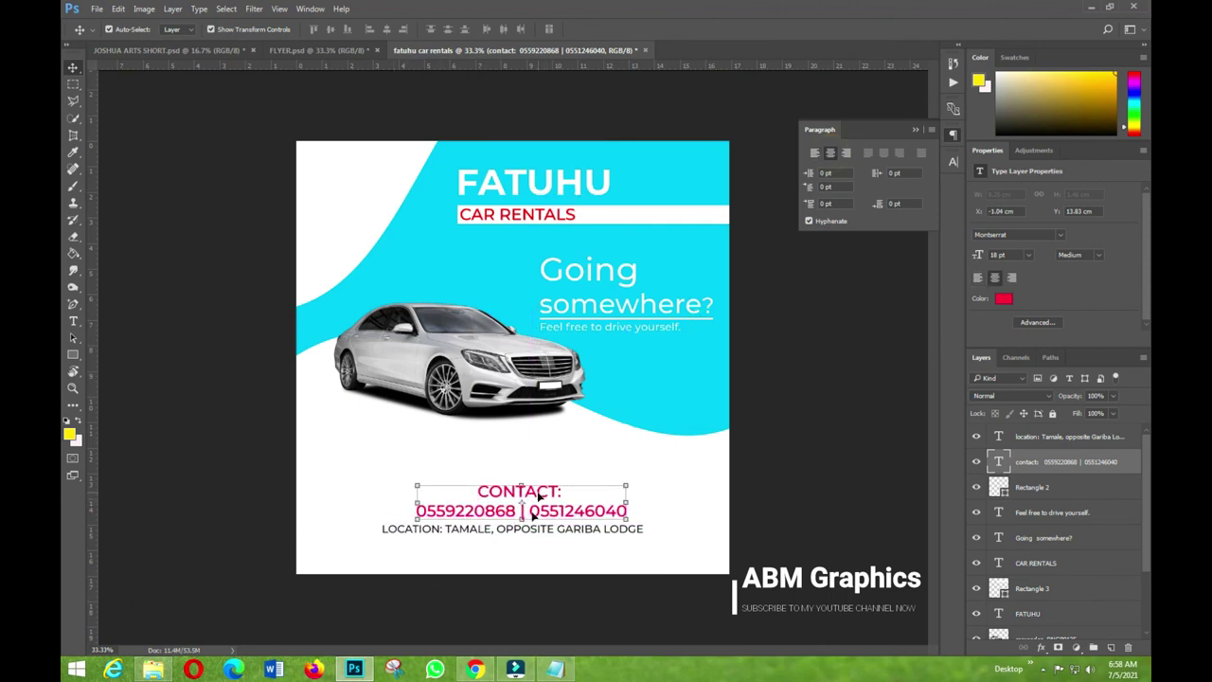
{"action": "left_click_drag", "start_coordinate": [490, 539], "coordinate": [520, 548]}
{"action": "left_click", "coordinate": [244, 413]}
{"action": "left_click_drag", "start_coordinate": [519, 494], "coordinate": [522, 496]}
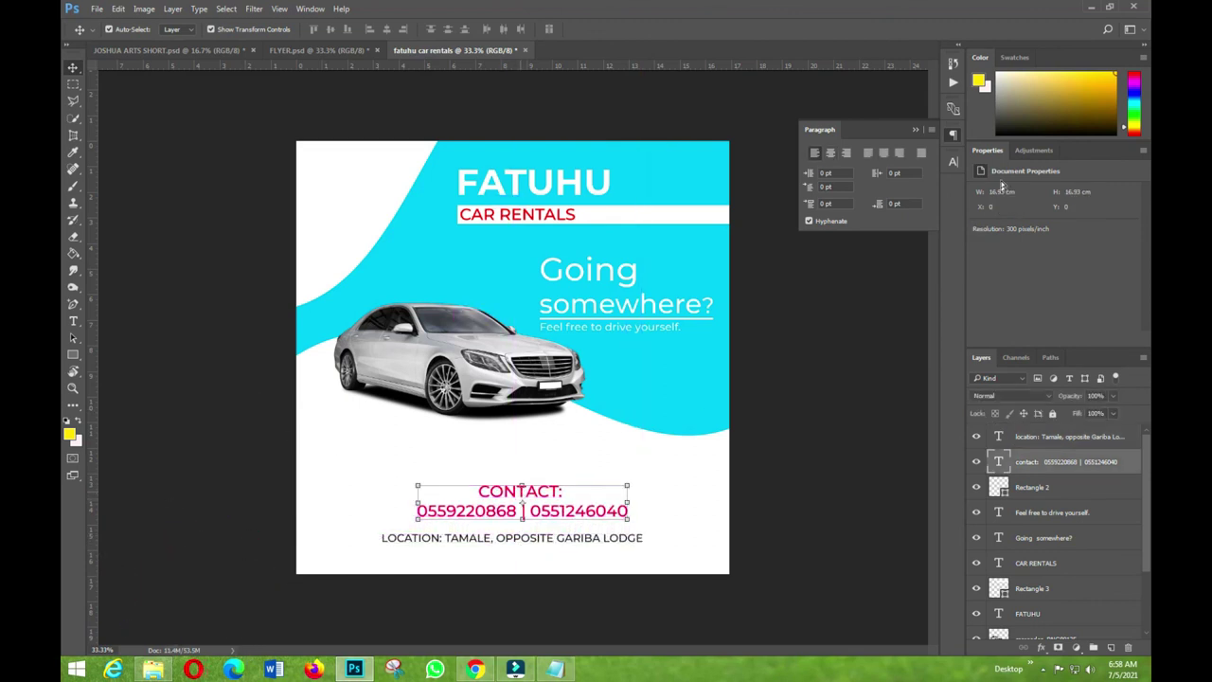
- Change the contact text's colour to red (ff0000) and its font weight to Bold
{"action": "left_click", "coordinate": [952, 161]}
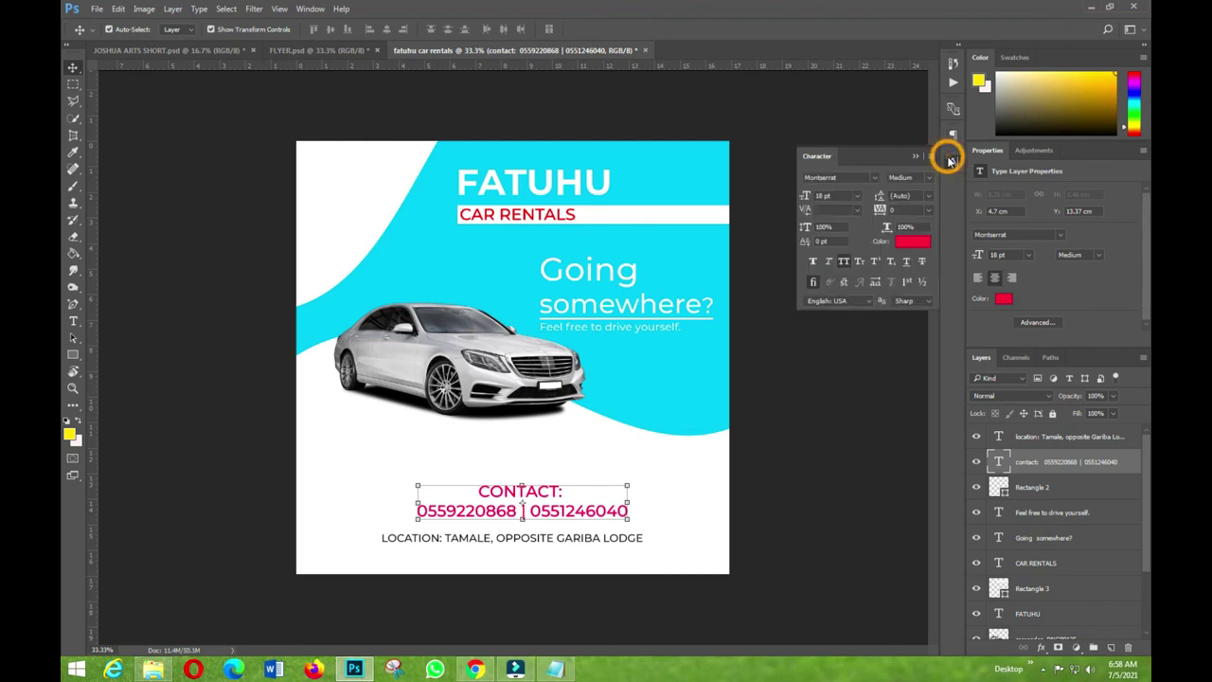
{"action": "left_click", "coordinate": [914, 243]}
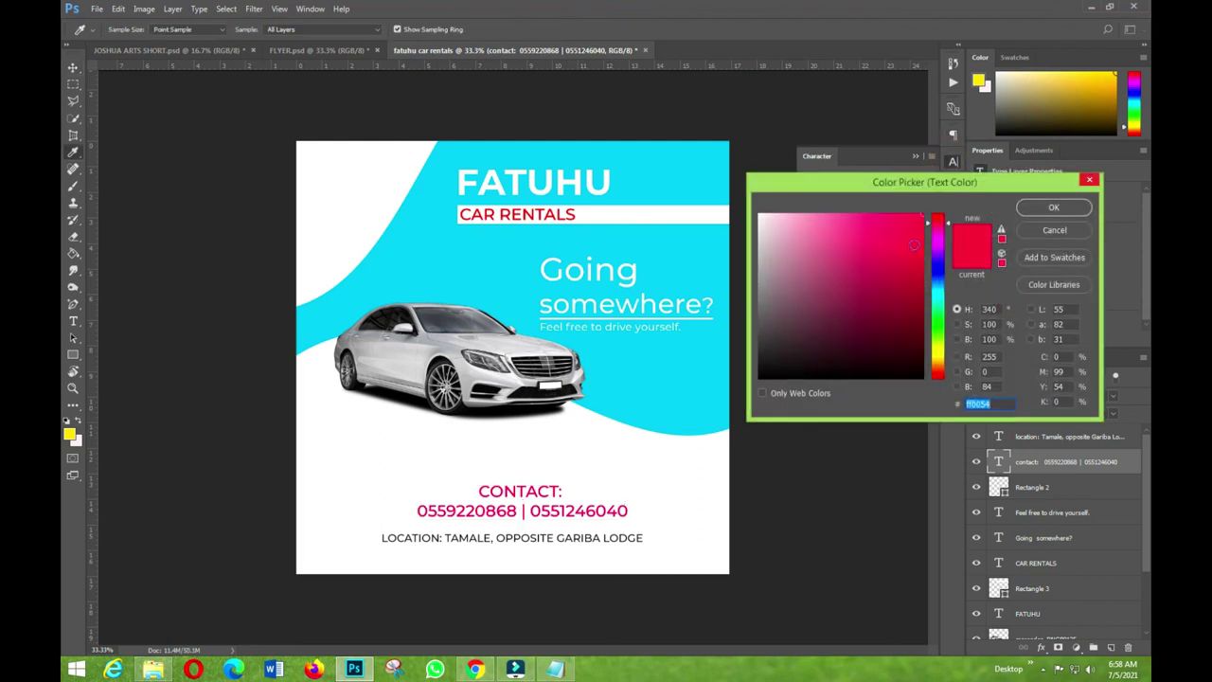
{"action": "left_click", "coordinate": [937, 218]}
{"action": "left_click", "coordinate": [919, 219]}
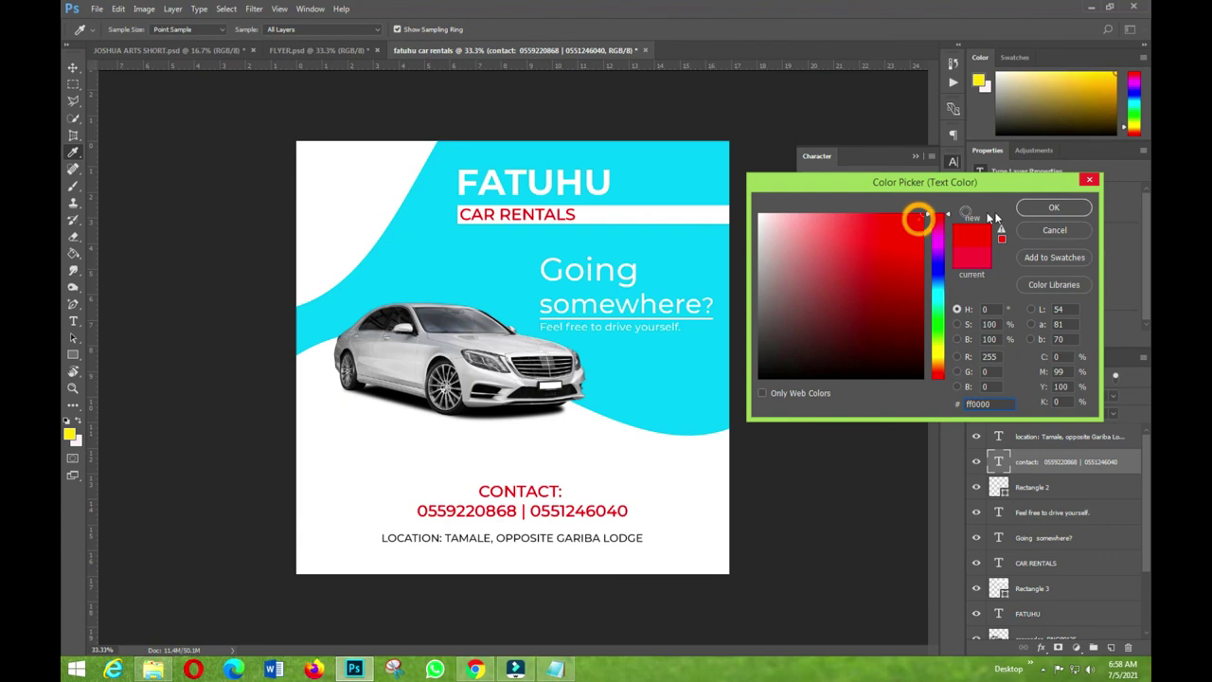
{"action": "left_click", "coordinate": [1025, 210]}
{"action": "left_click", "coordinate": [930, 177]}
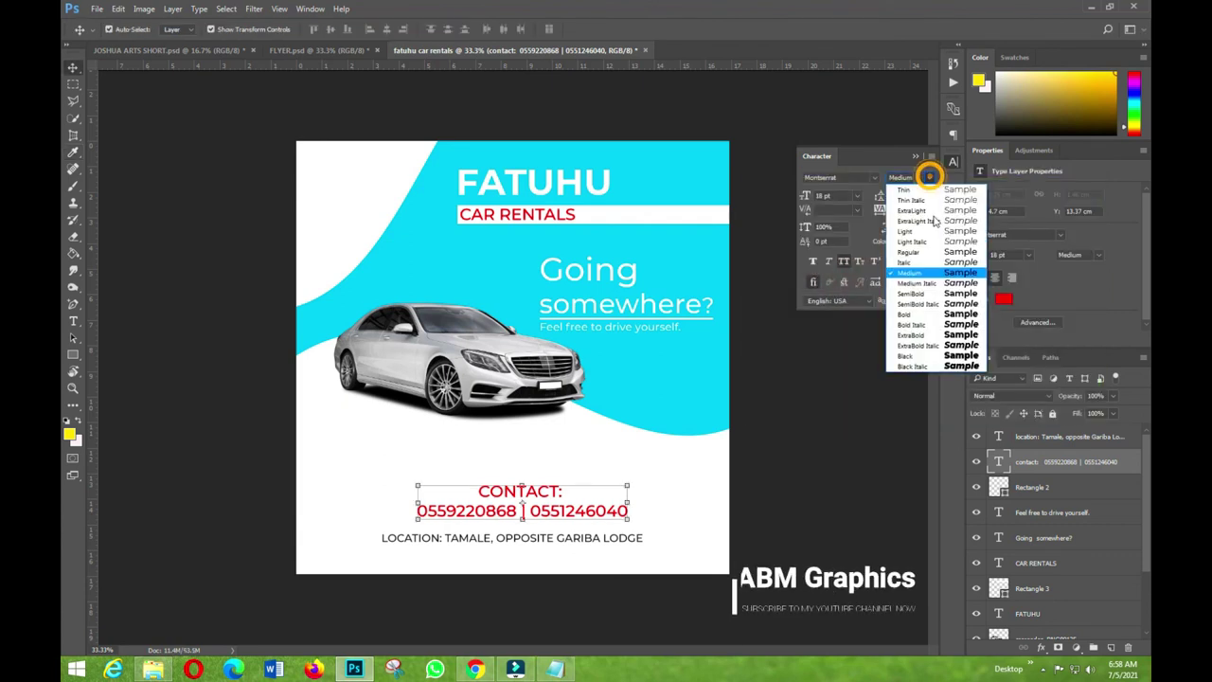
{"action": "left_click", "coordinate": [920, 314]}
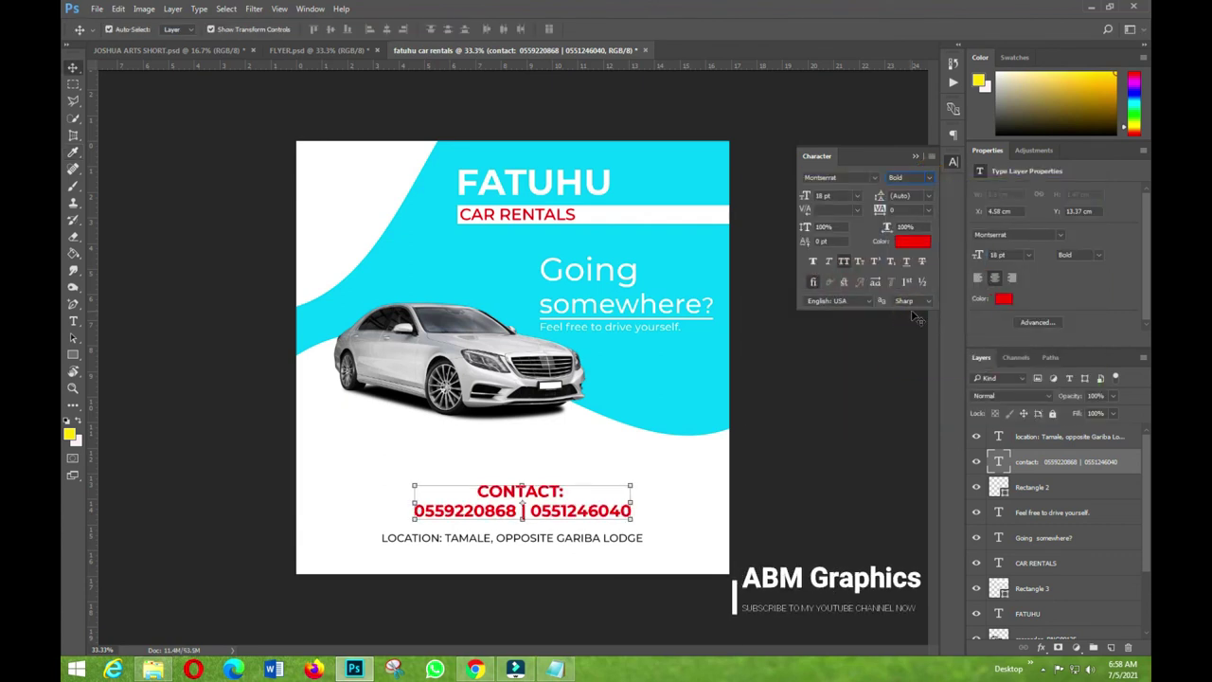
{"action": "left_click", "coordinate": [849, 442]}
- Set the location line to 16 pt, recenter it near the flyer's bottom edge, and shift the contact text slightly left
{"action": "left_click_drag", "start_coordinate": [539, 541], "coordinate": [558, 541]}
{"action": "double_click", "coordinate": [533, 537]}
{"action": "left_click", "coordinate": [857, 195]}
{"action": "left_click", "coordinate": [844, 328]}
{"action": "left_click_drag", "start_coordinate": [646, 539], "coordinate": [593, 547]}
{"action": "left_click", "coordinate": [503, 564]}
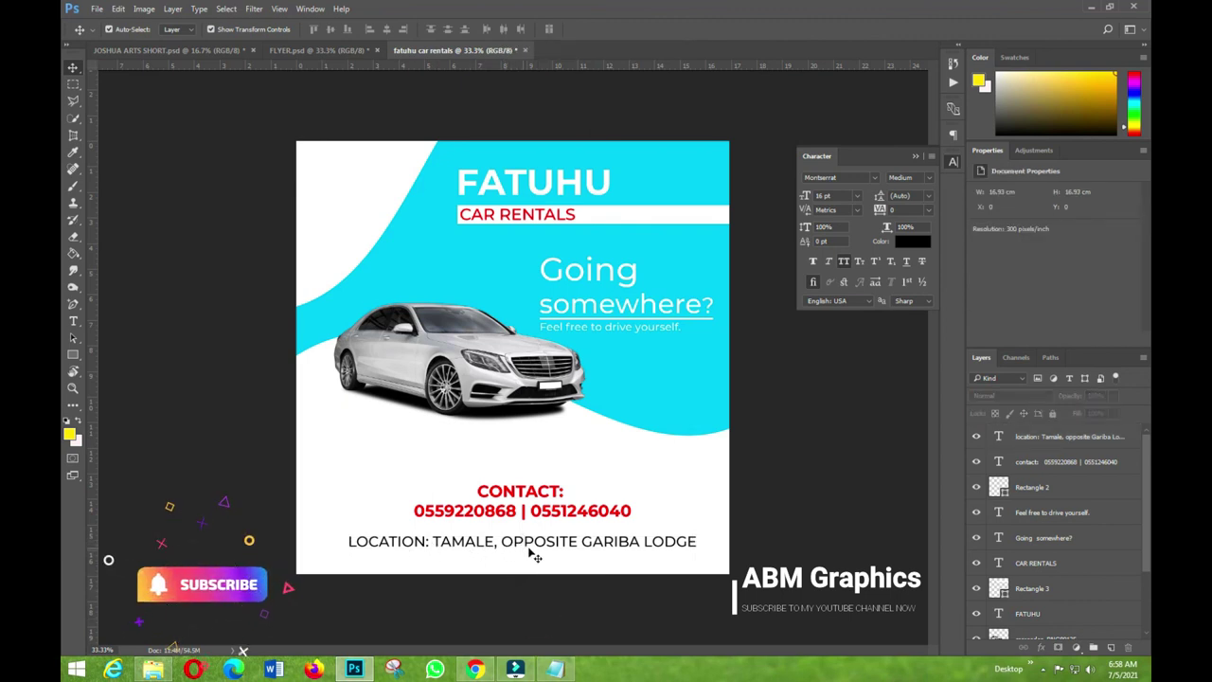
{"action": "left_click_drag", "start_coordinate": [537, 505], "coordinate": [532, 505]}
{"action": "left_click", "coordinate": [549, 599]}
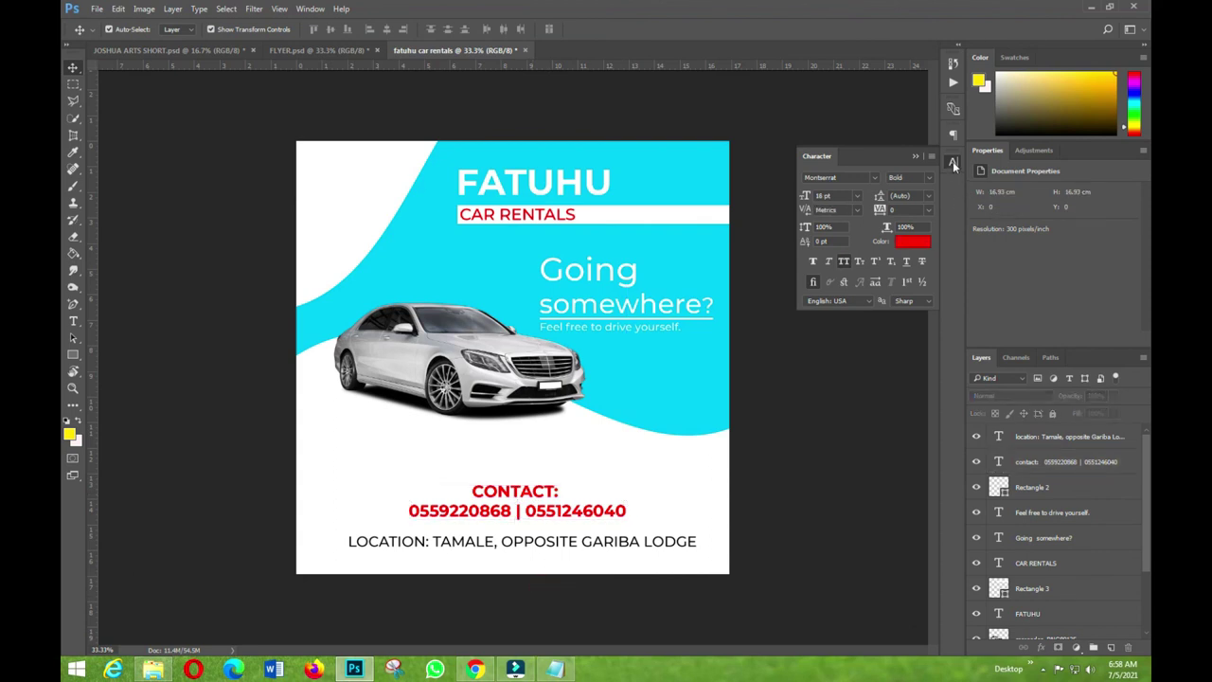
- Move the Mercedes picture slightly down and right and shift the location line slightly left
{"action": "left_click", "coordinate": [953, 162]}
{"action": "left_click", "coordinate": [868, 345]}
{"action": "left_click_drag", "start_coordinate": [510, 364], "coordinate": [535, 380]}
{"action": "left_click", "coordinate": [243, 333]}
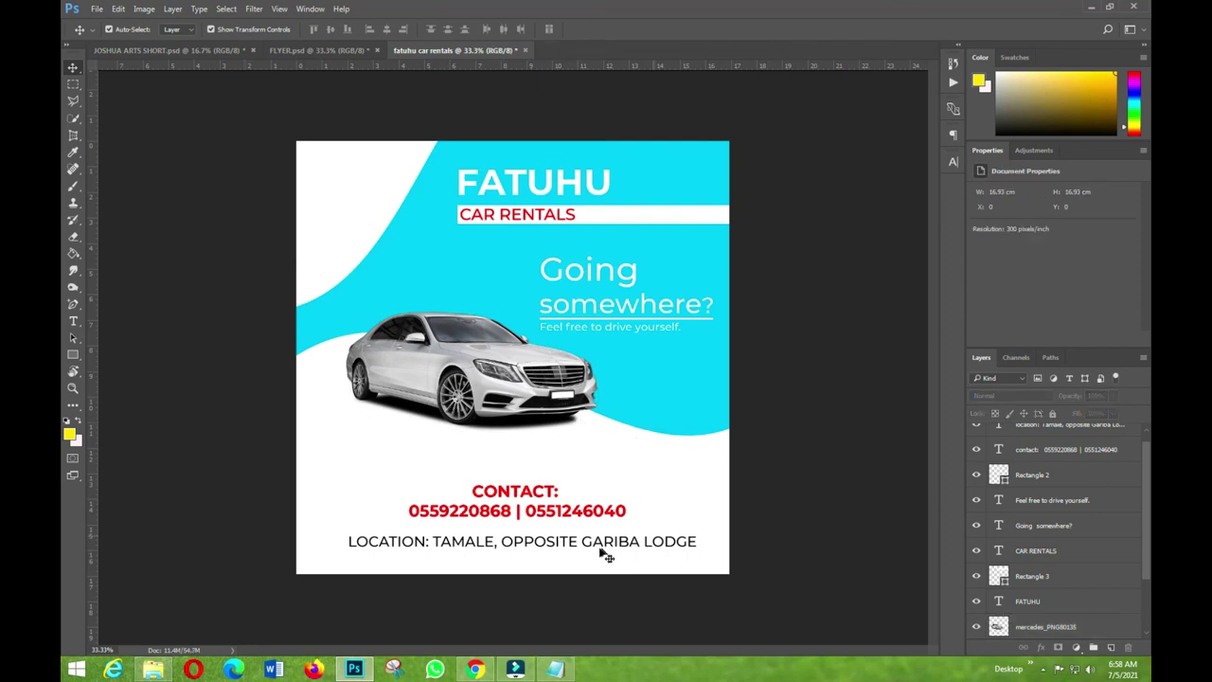
{"action": "left_click_drag", "start_coordinate": [569, 549], "coordinate": [563, 549]}
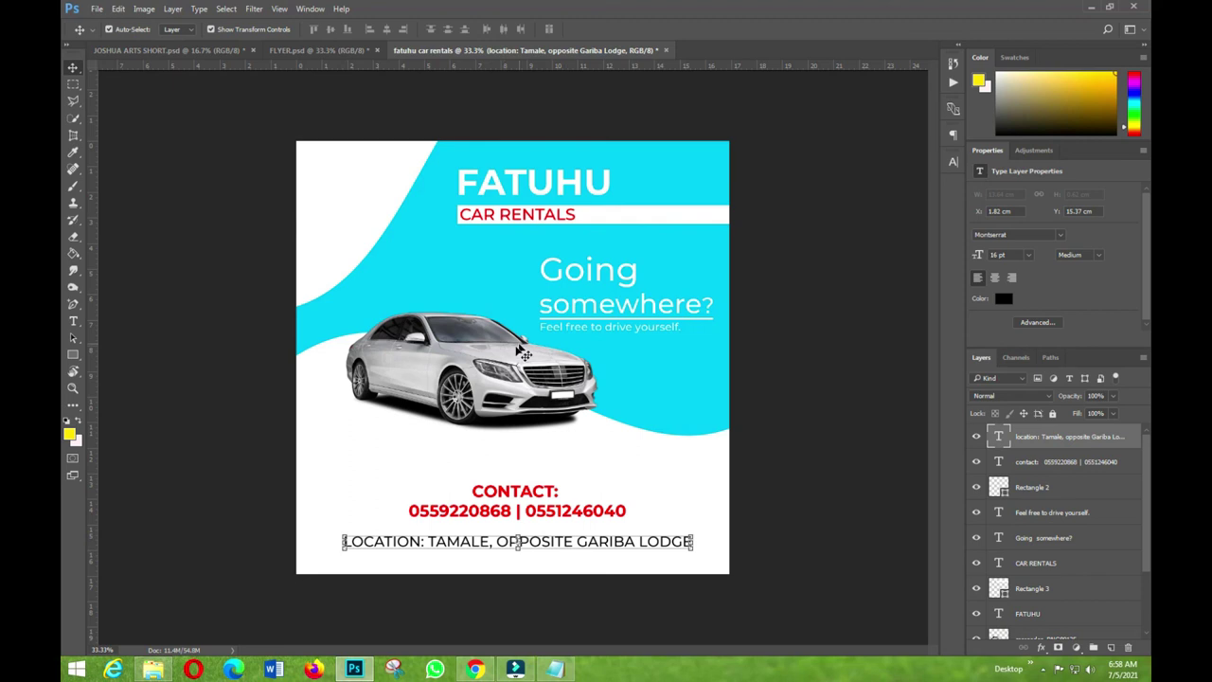
- Set the workspace background around the canvas to black and deselect the location text
{"action": "right_click", "coordinate": [821, 238]}
{"action": "left_click", "coordinate": [844, 254]}
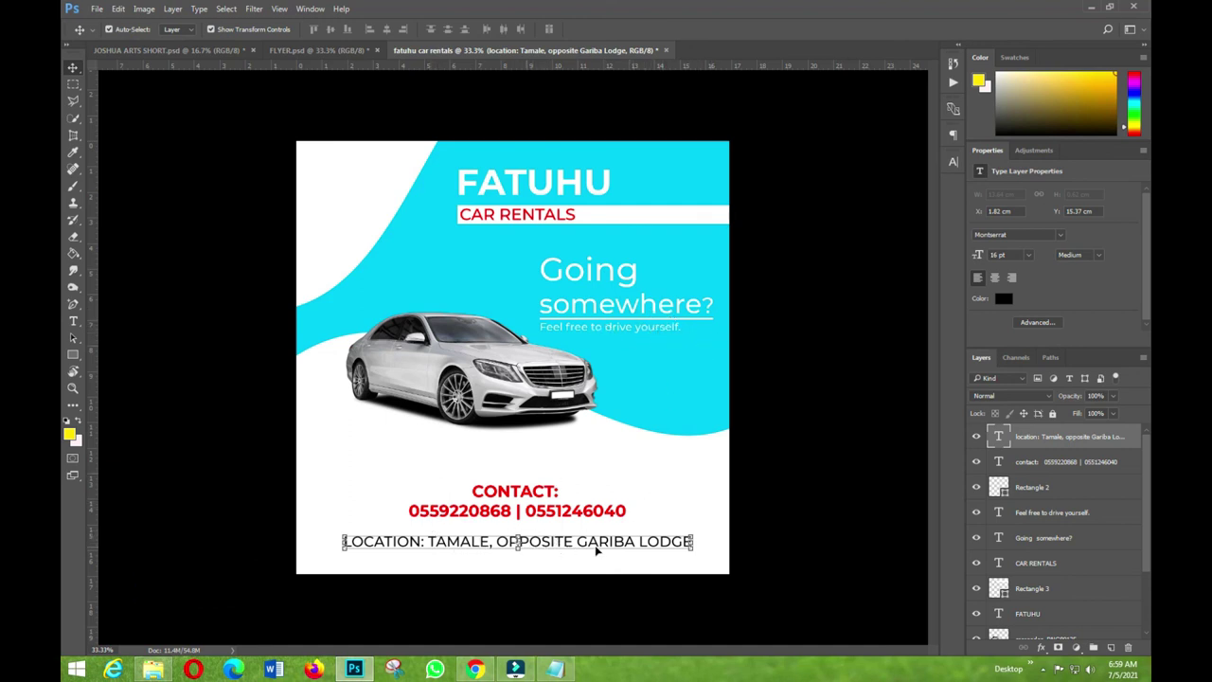
{"action": "left_click", "coordinate": [845, 394]}
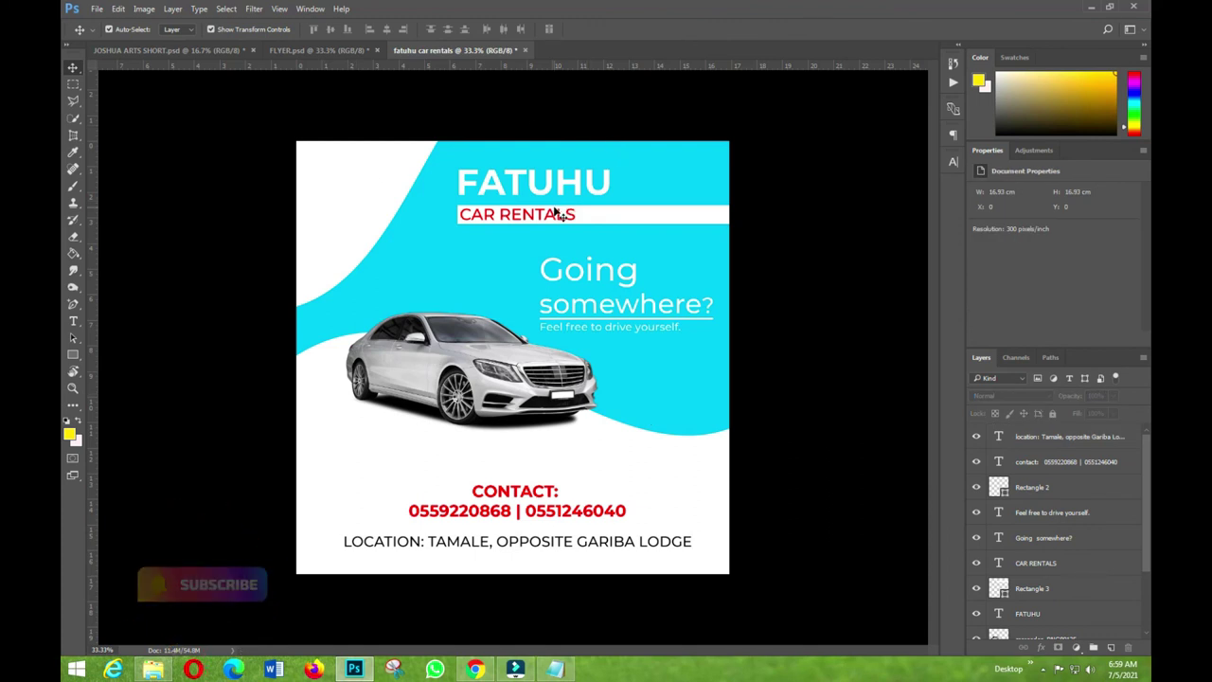
{"action": "left_click", "coordinate": [517, 671]}
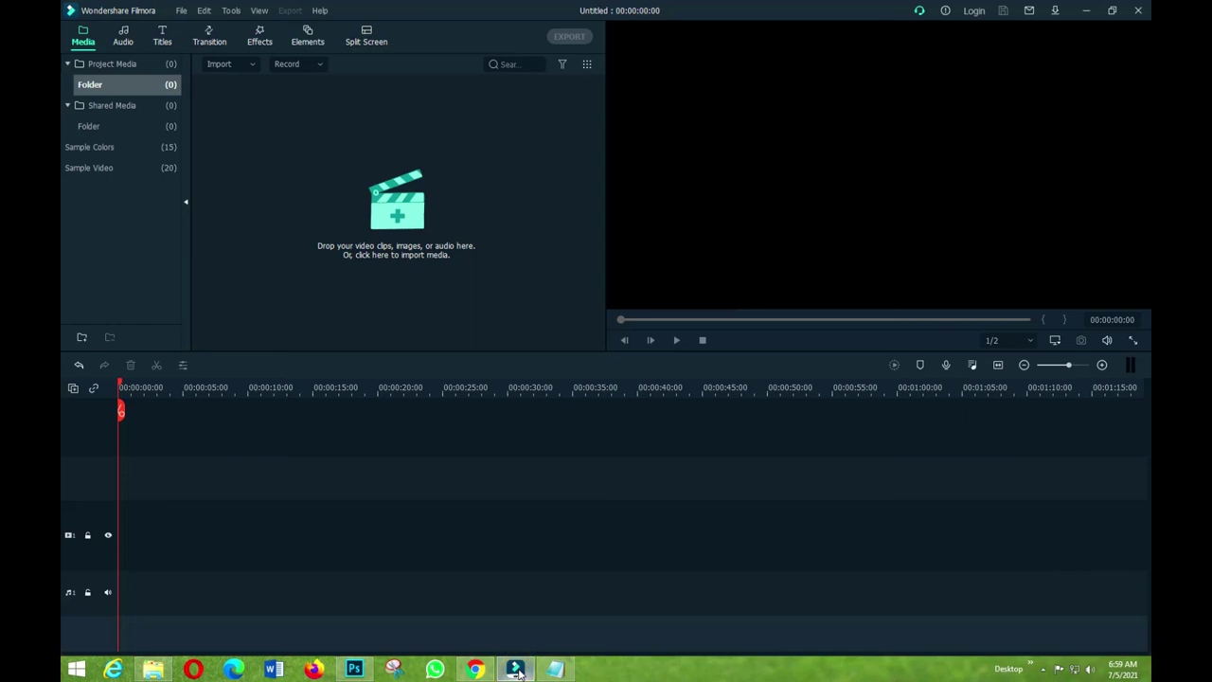
{"action": "left_click", "coordinate": [1043, 669]}
{"action": "left_click", "coordinate": [1063, 605]}
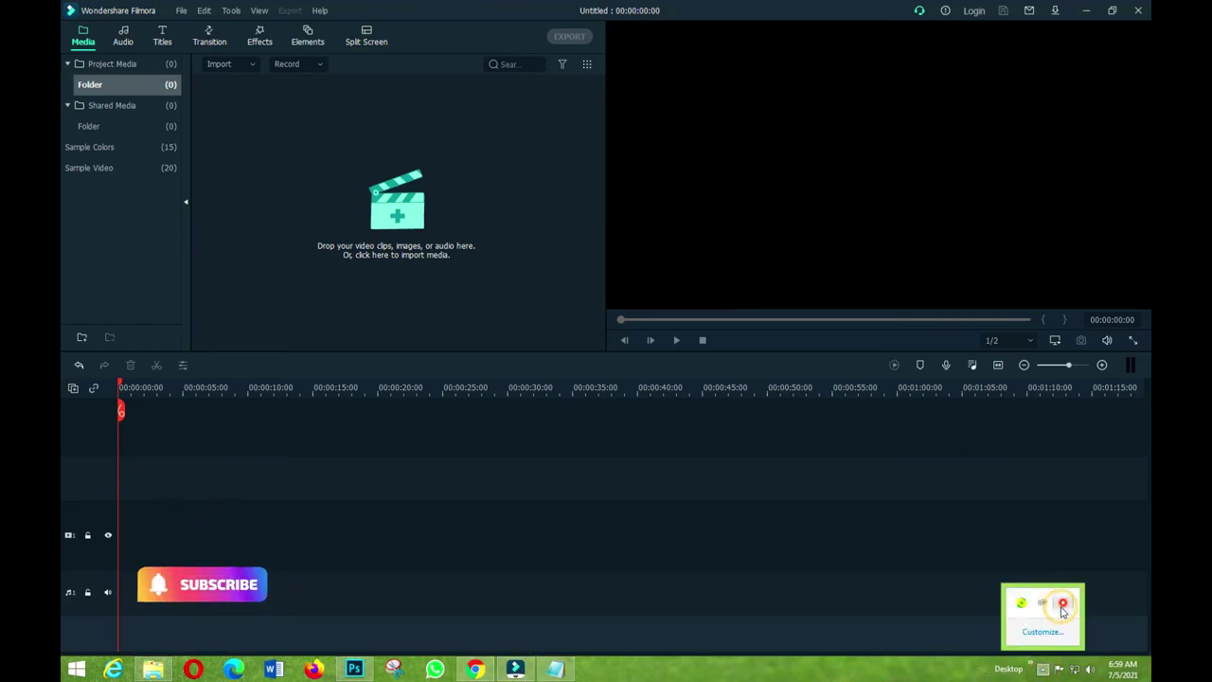